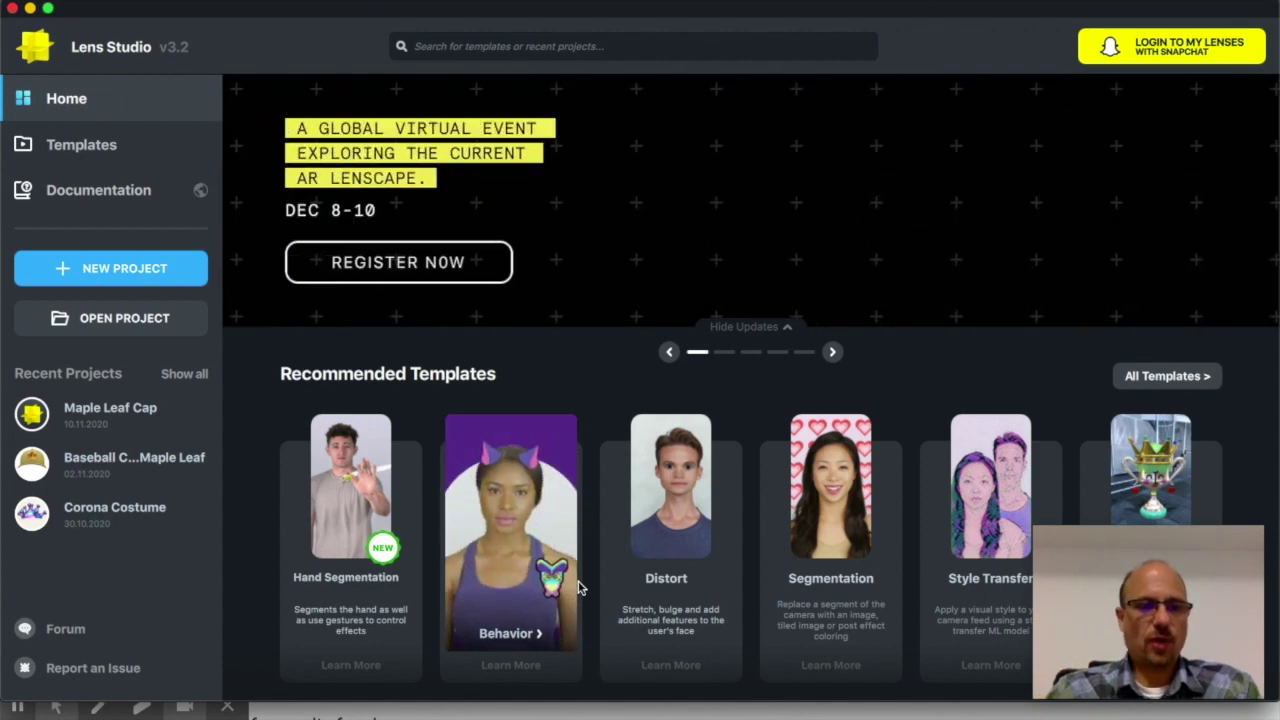
# Switch to the web browser, search Google for "royalty free logos" and browse the image results
pyautogui.press('super+Tab')
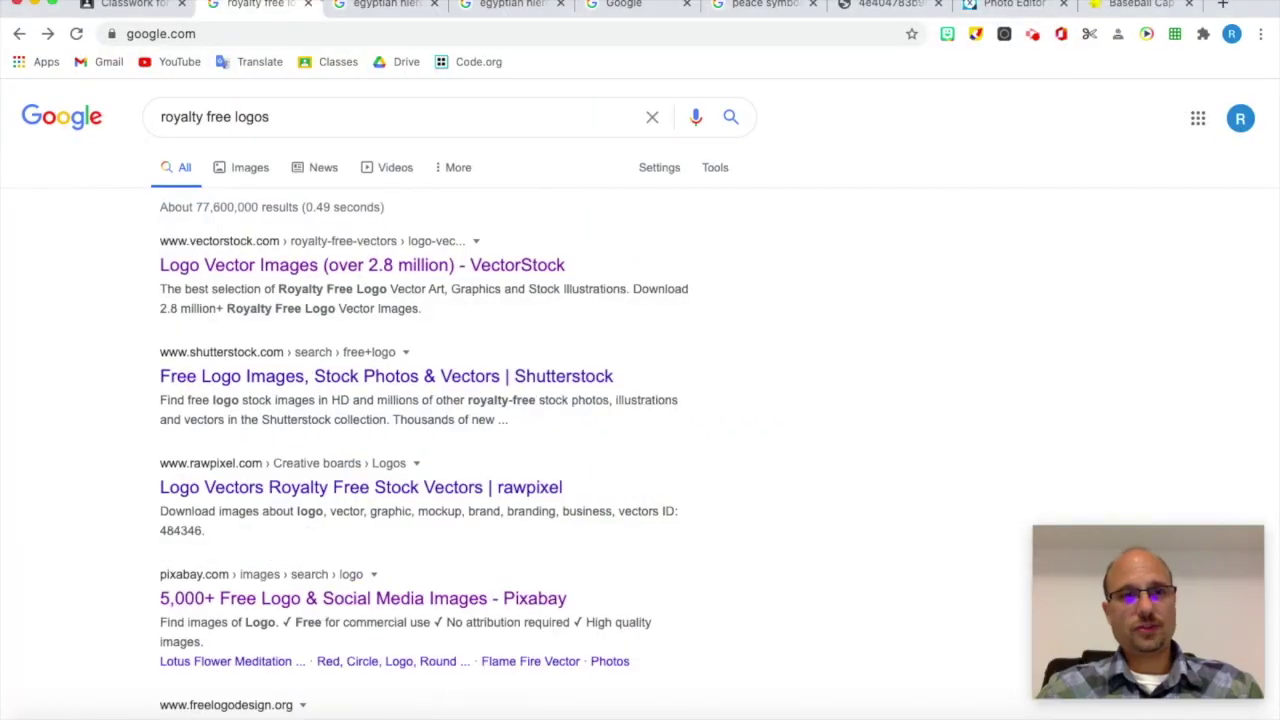
pyautogui.click(277, 118)
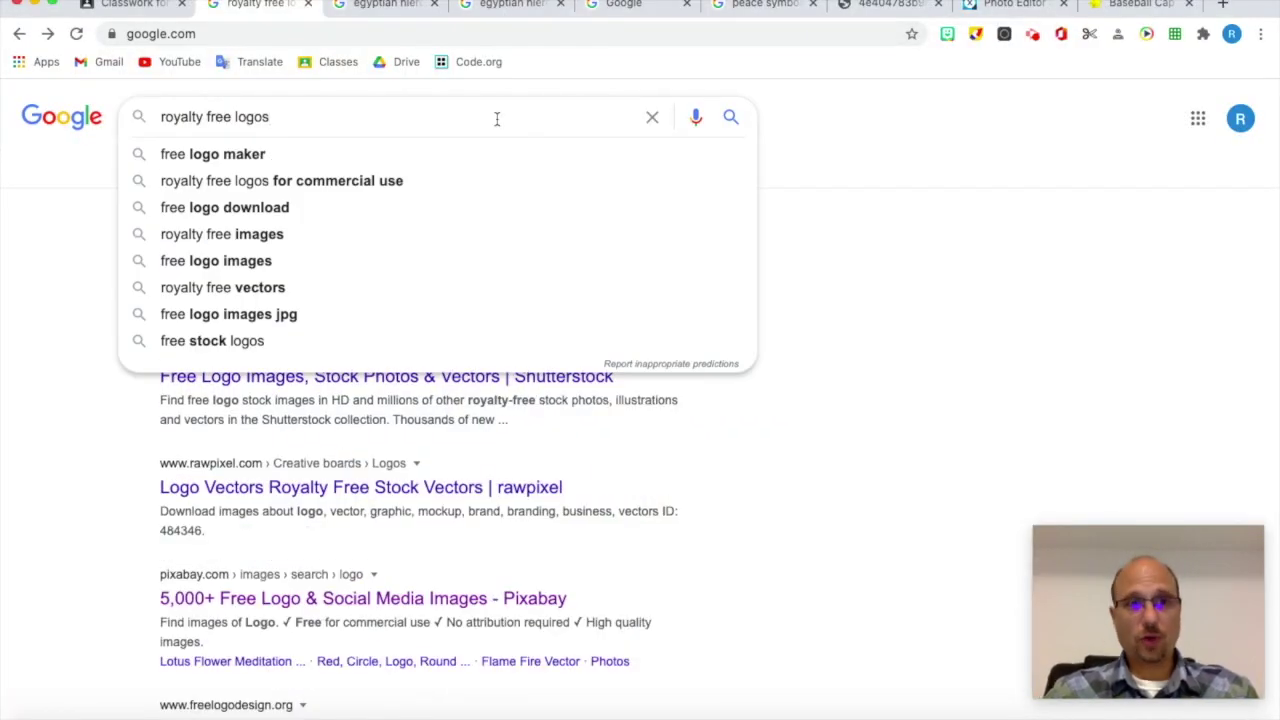
pyautogui.press('Return')
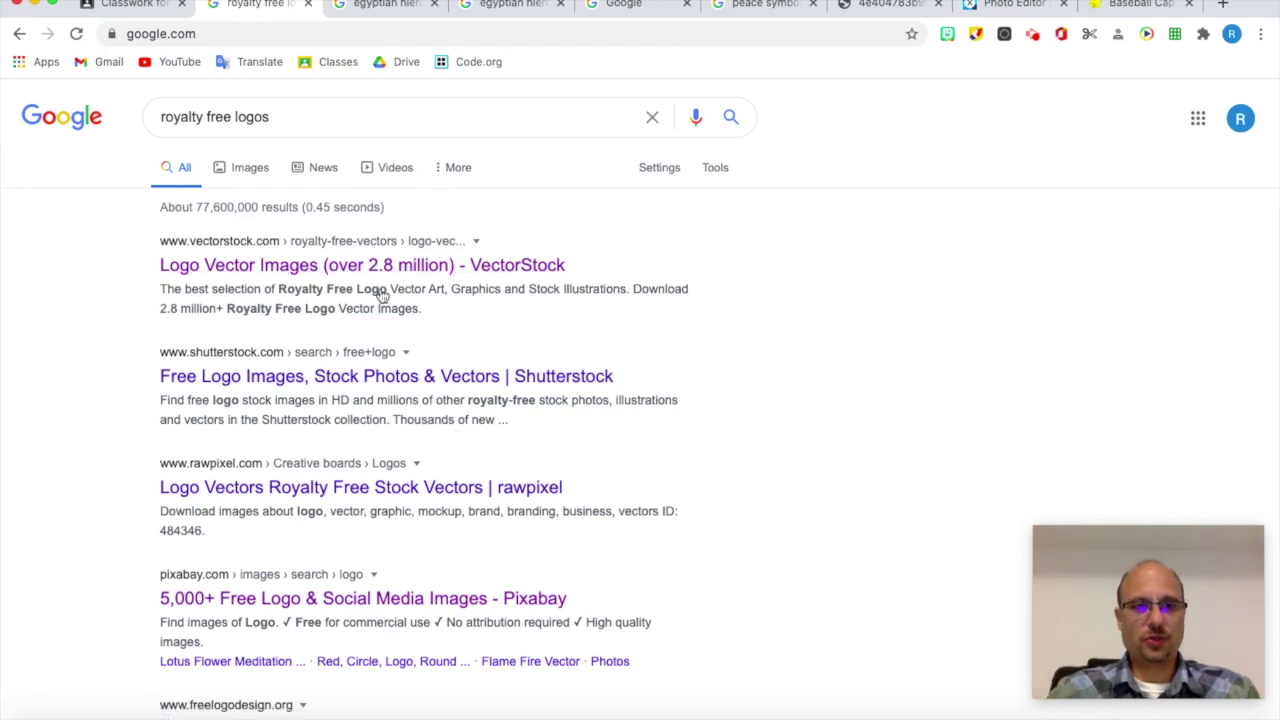
pyautogui.click(249, 177)
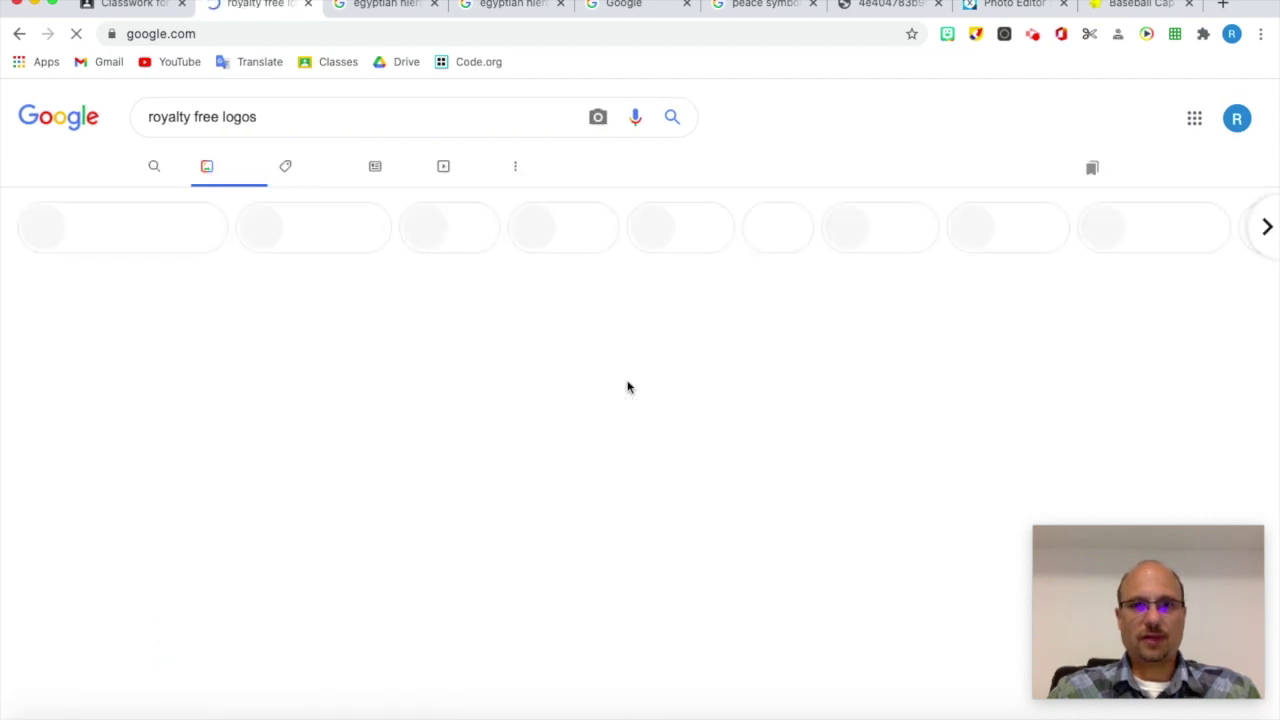
pyautogui.scroll(-2, 629, 388)
pyautogui.scroll(-5, 629, 388)
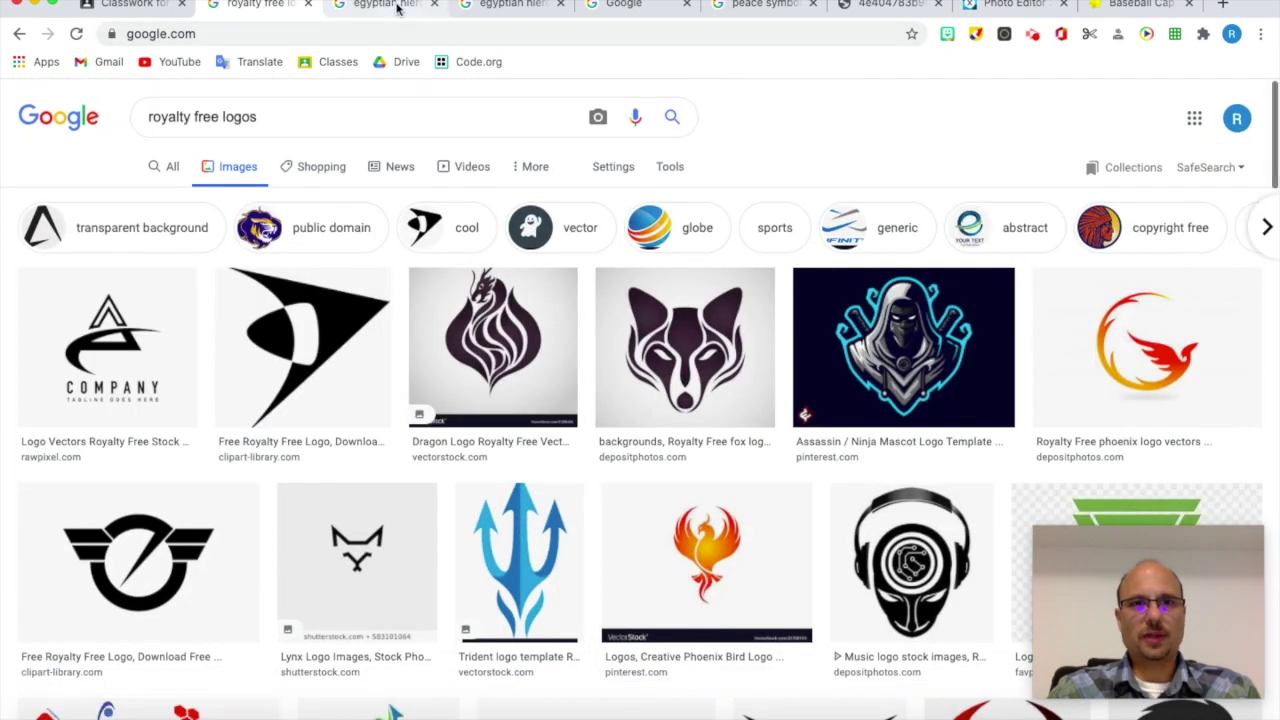
# View the "egyptian hieroglyphs" image results and enlarge the Pinterest hieroglyphics alphabet chart
pyautogui.click(385, 5)
pyautogui.click(356, 118)
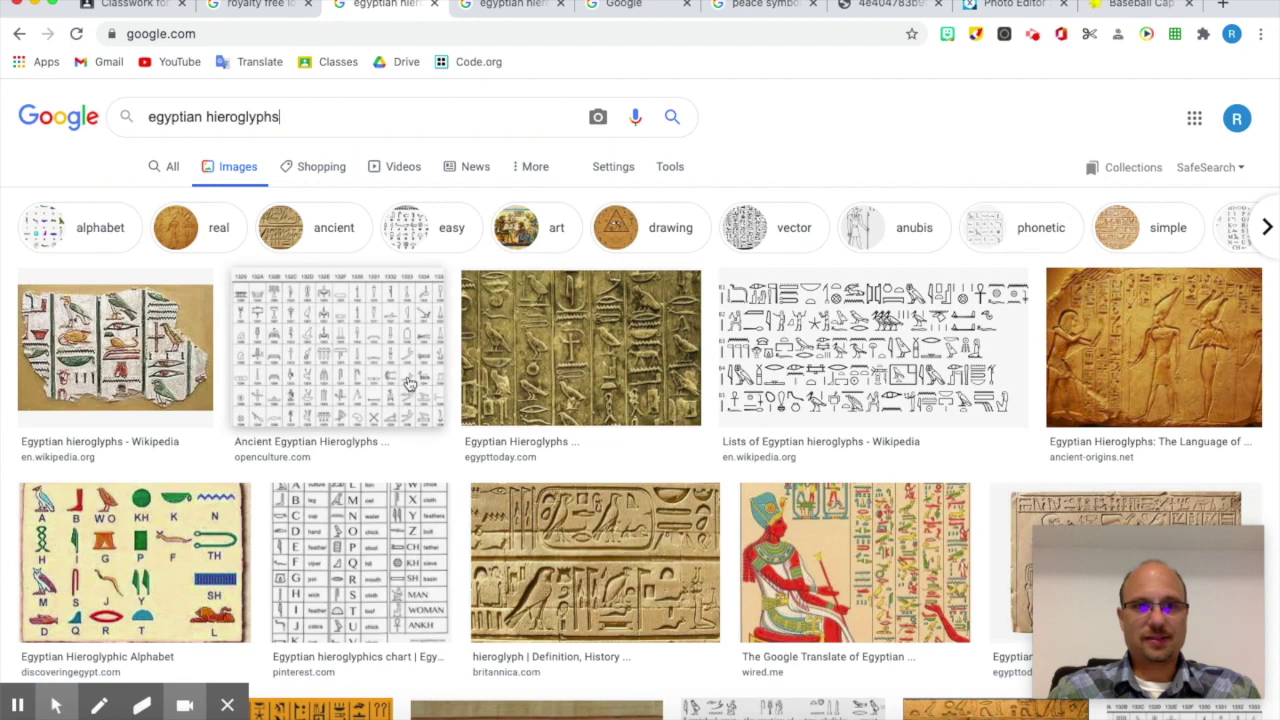
pyautogui.click(407, 568)
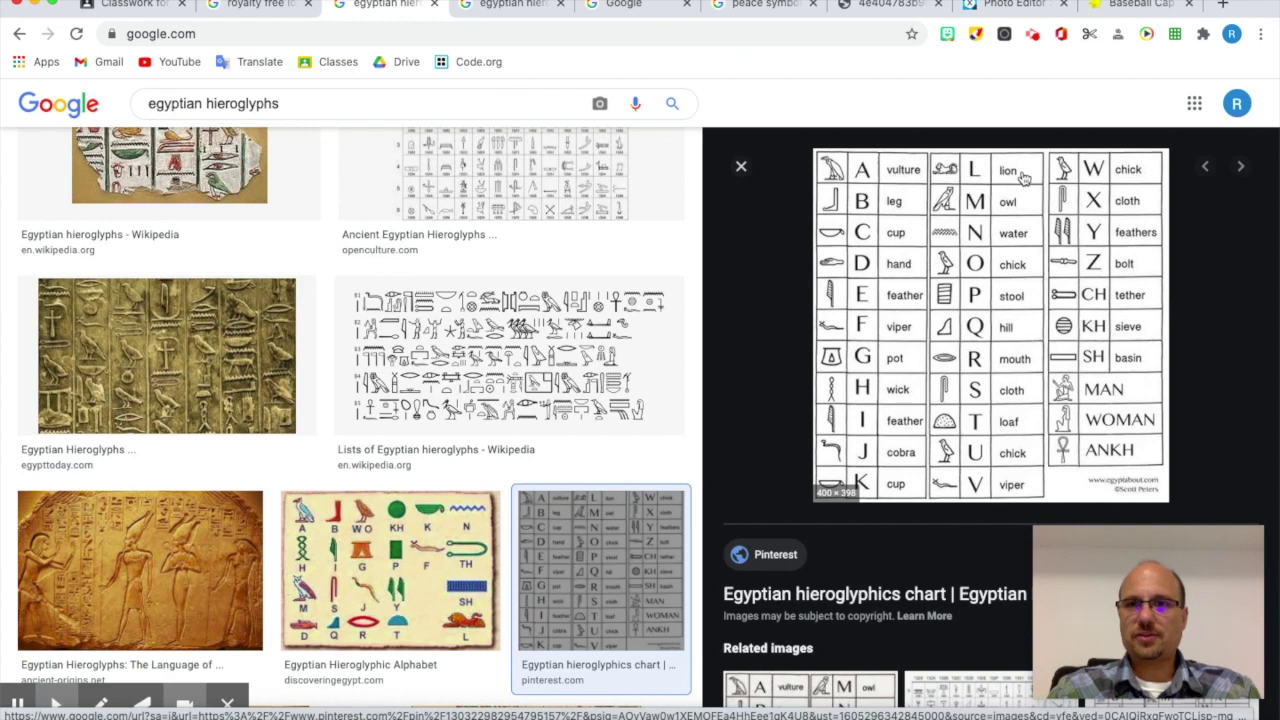
# Close the duplicate hieroglyphics chart page and search Google Images for "egyptian hieroglyph lion"
pyautogui.click(516, 6)
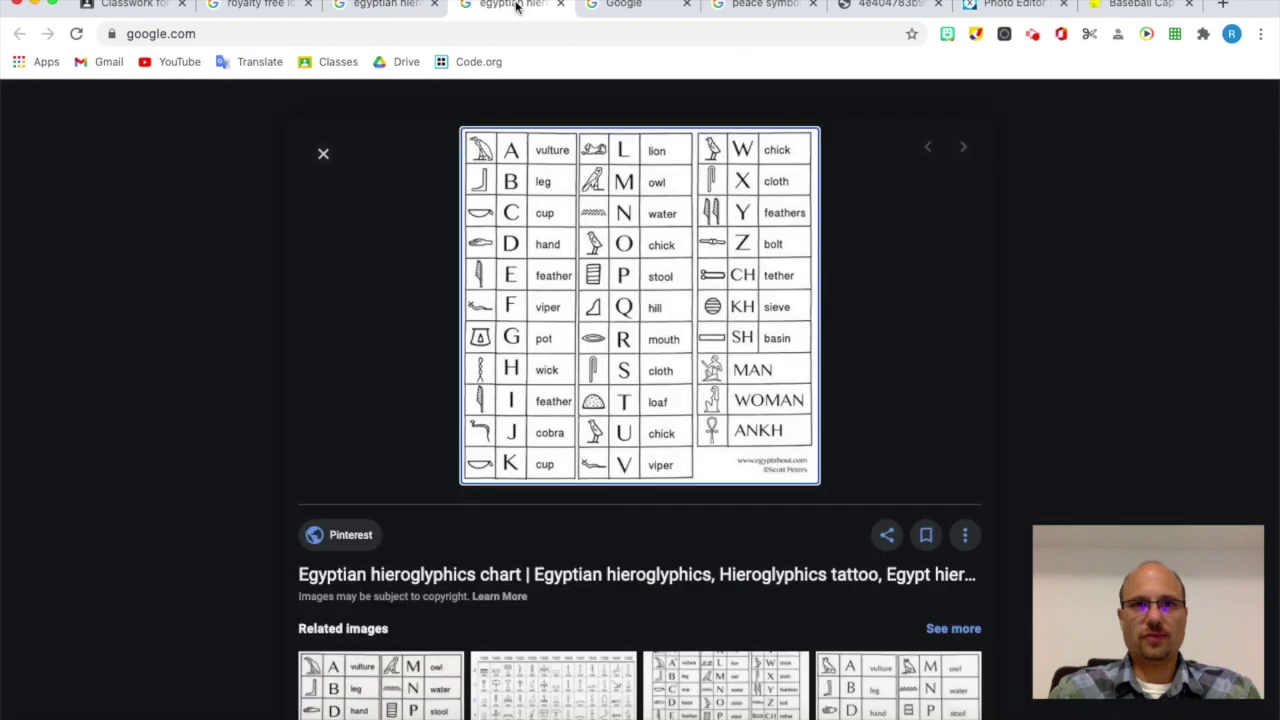
pyautogui.click(561, 6)
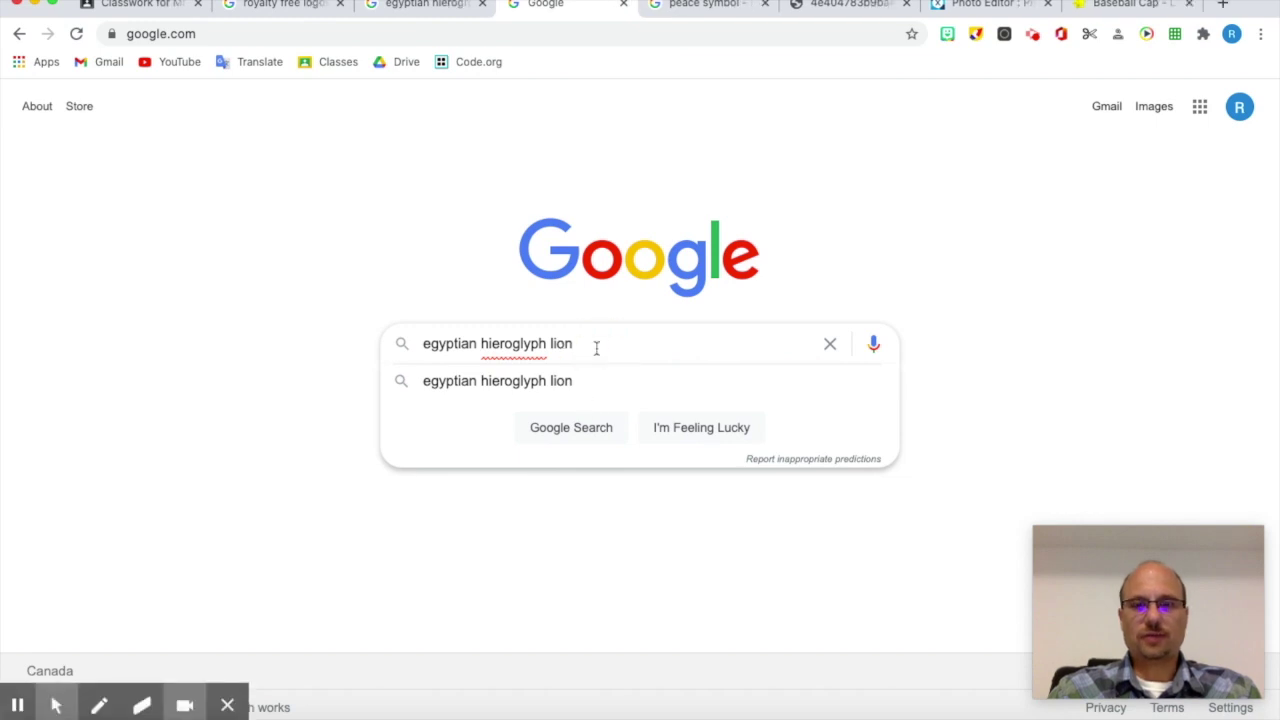
pyautogui.press('Return')
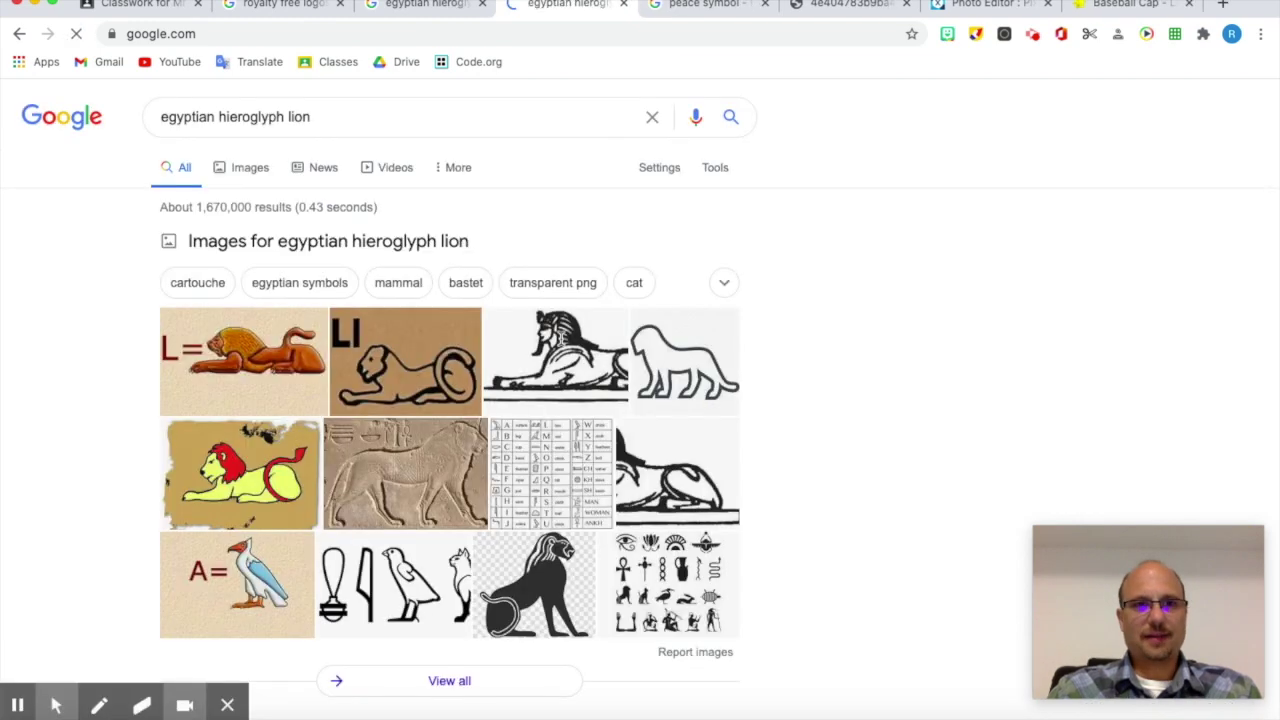
pyautogui.click(250, 168)
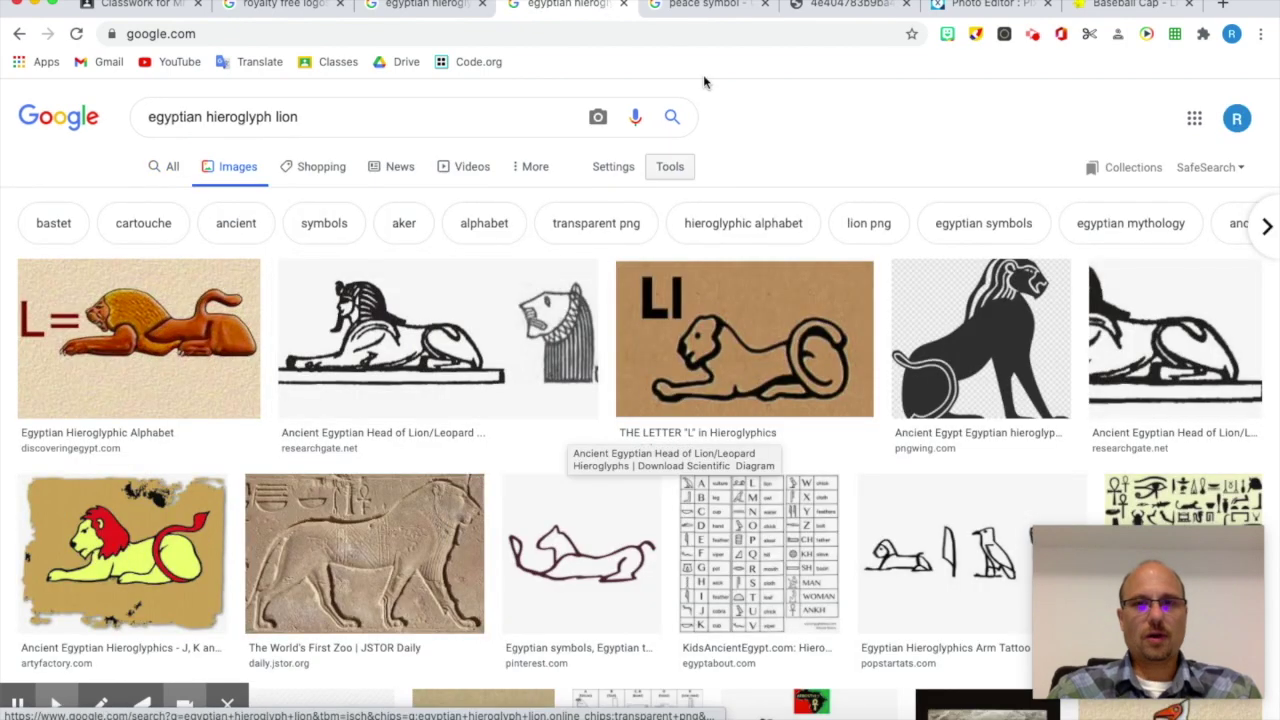
# Replace the "peace symbol" search with "yin yang" and view its image results
pyautogui.click(704, 7)
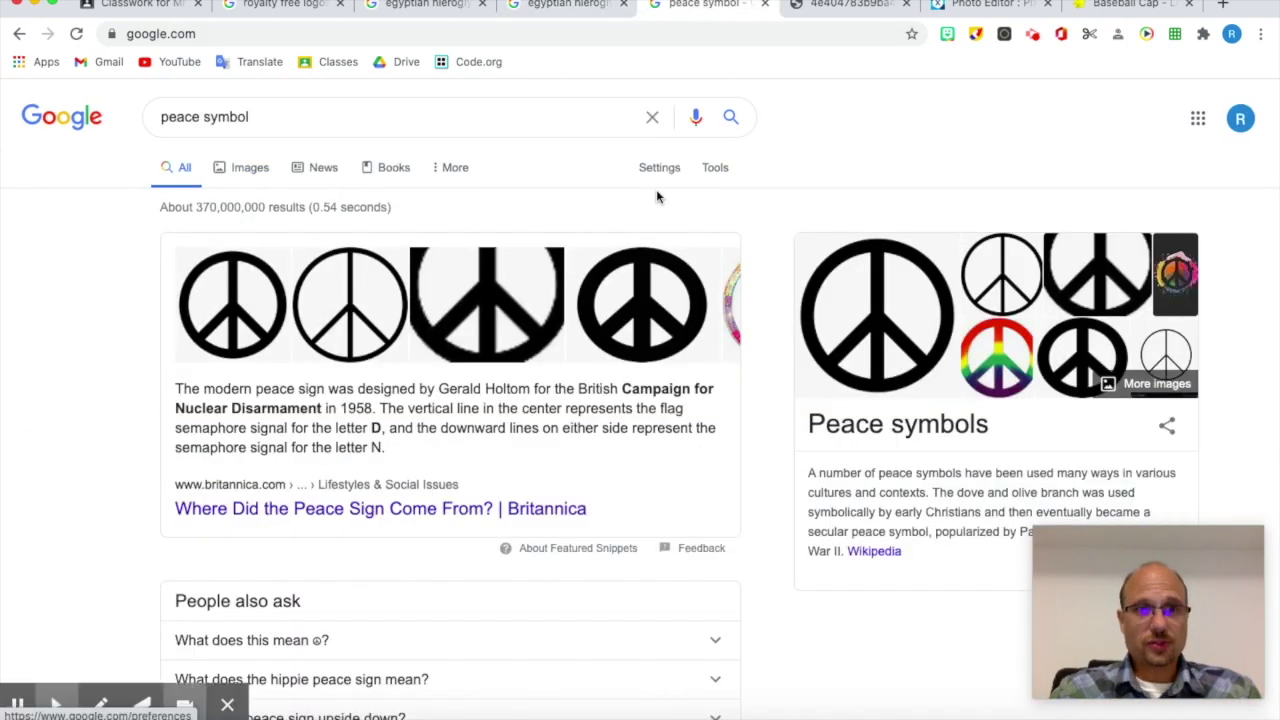
pyautogui.tripleClick(489, 126)
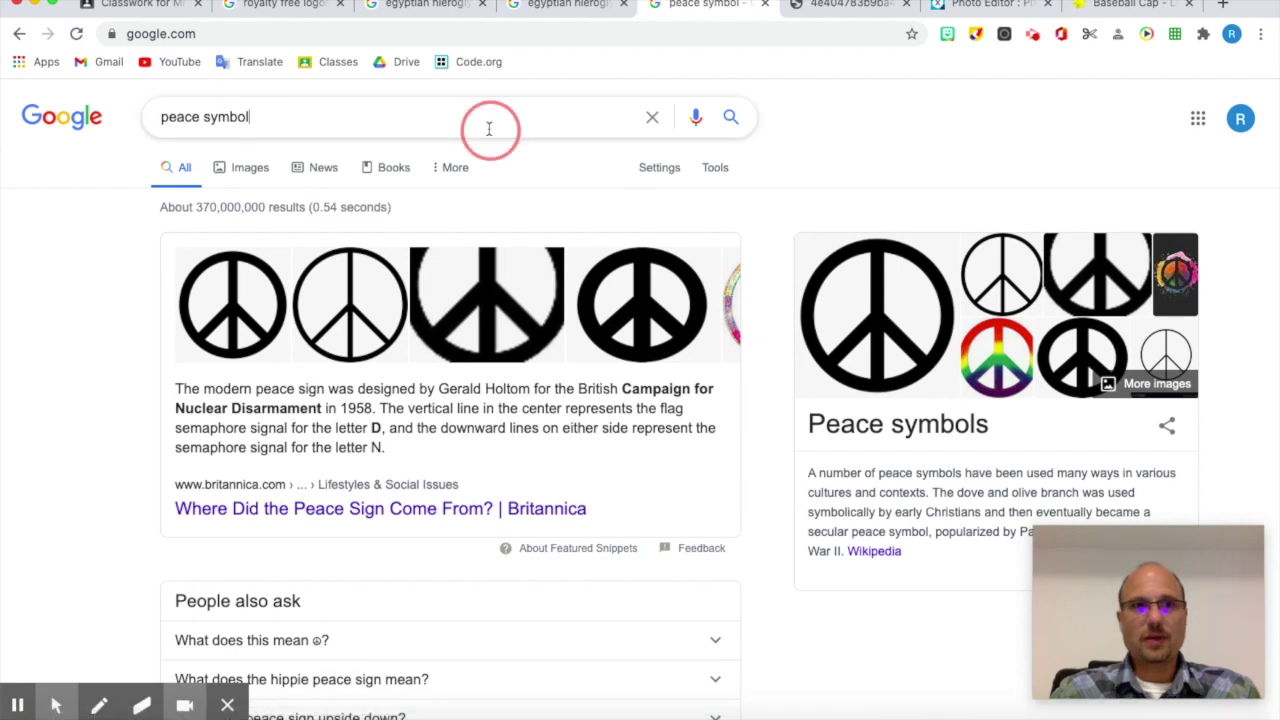
pyautogui.write('yin ')
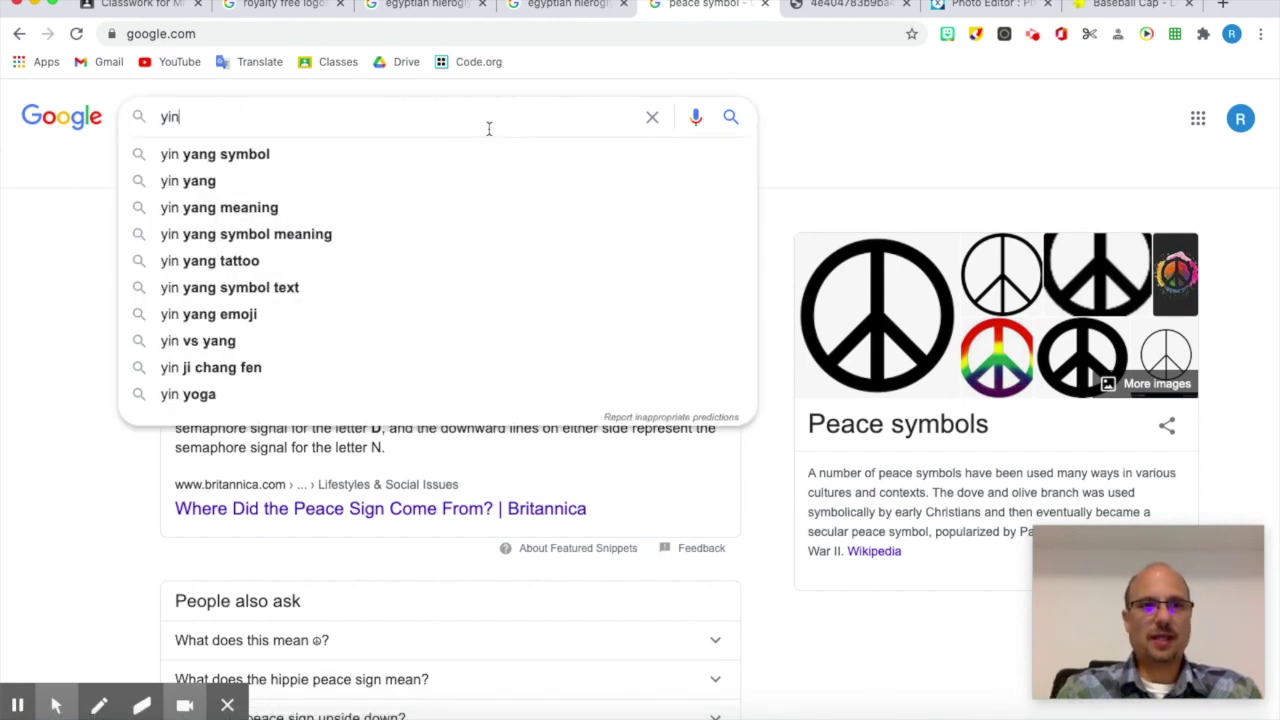
pyautogui.write('yang')
pyautogui.press('Return')
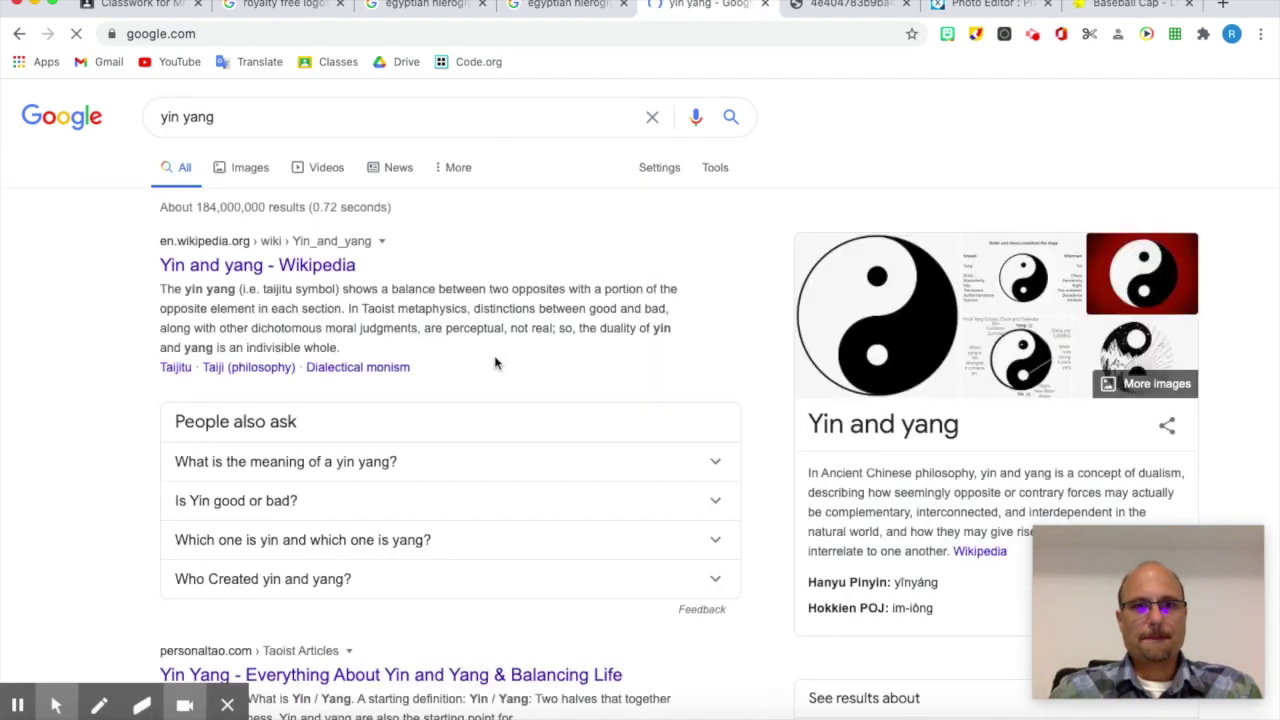
pyautogui.click(906, 358)
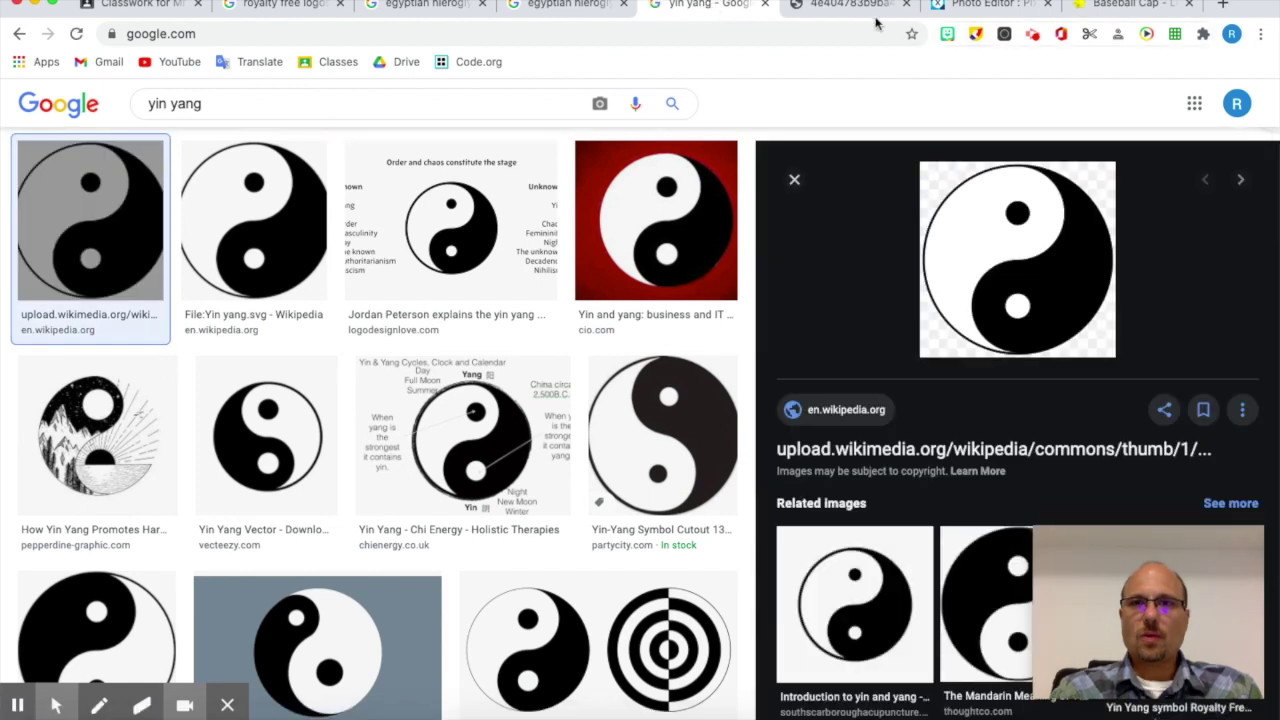
# Search Google Images for "stop sign"
pyautogui.click(469, 104)
pyautogui.write('stop sign')
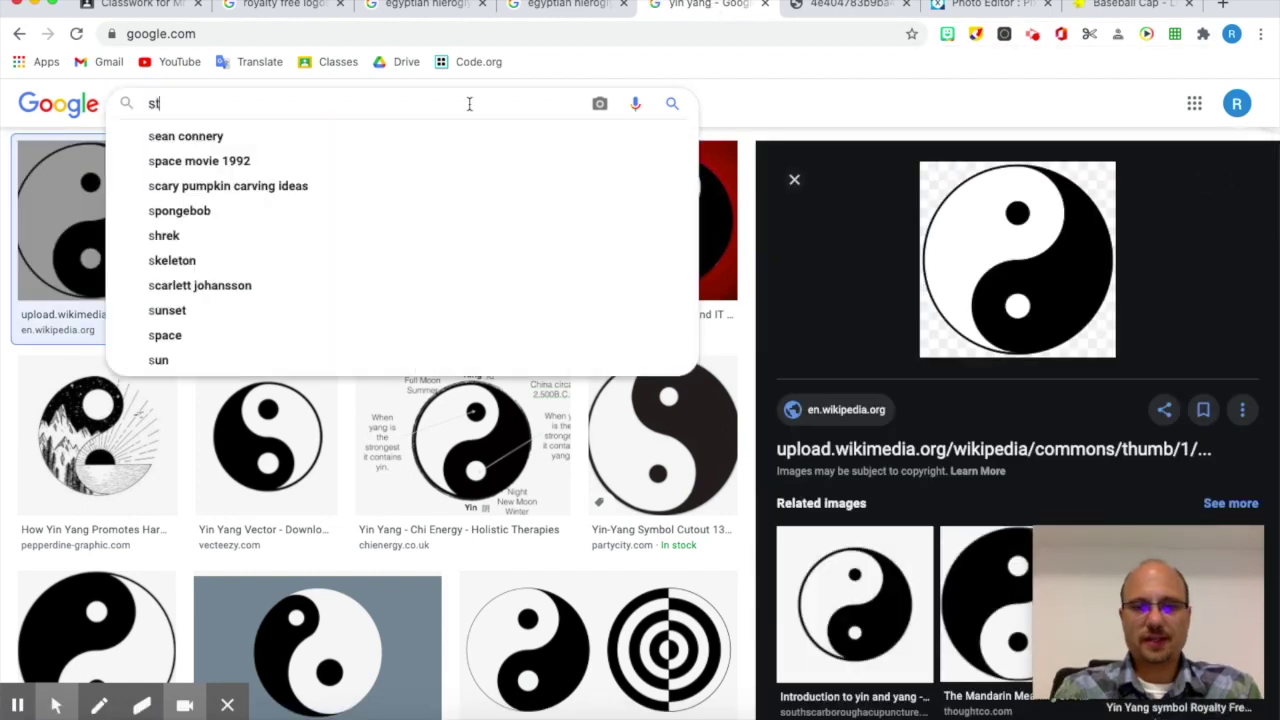
pyautogui.press('Return')
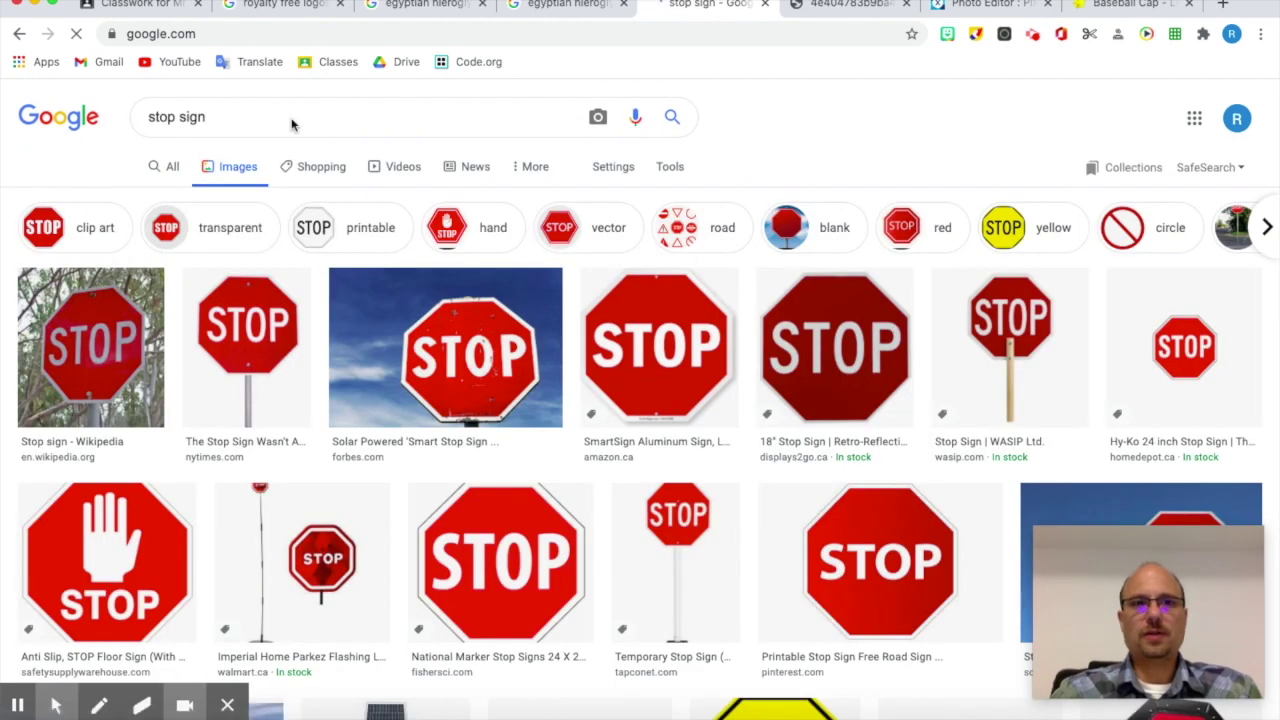
pyautogui.click(291, 119)
pyautogui.write('power')
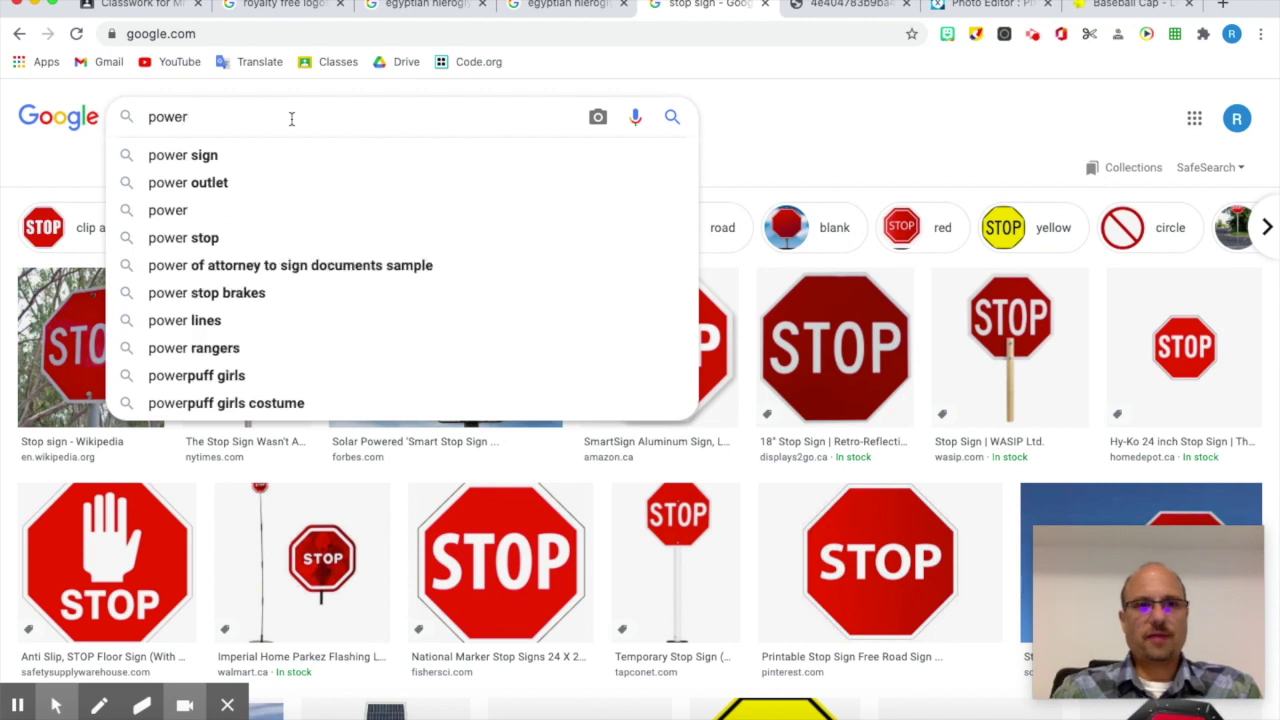
pyautogui.press('BackSpace')
pyautogui.press('BackSpace')
pyautogui.press('BackSpace')
pyautogui.press('BackSpace')
pyautogui.press('BackSpace')
# Search Google Images for "on/off symbol" and look through the results
pyautogui.write('on')
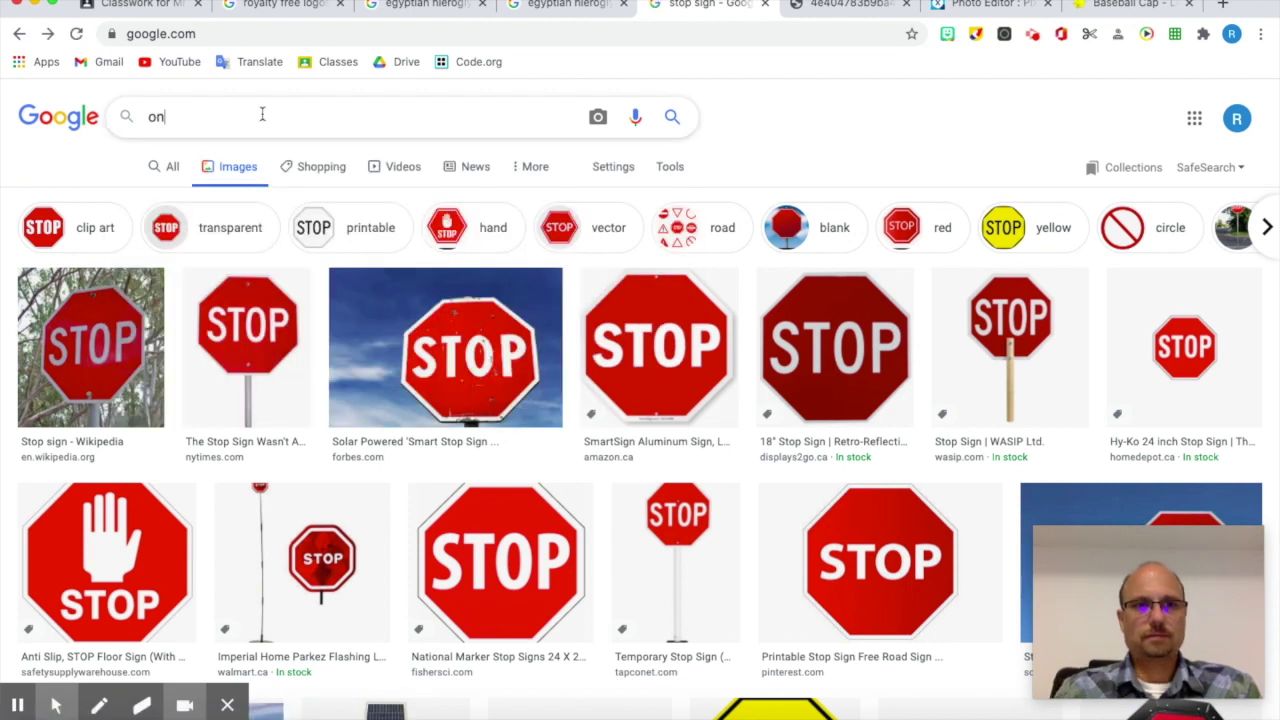
pyautogui.write('/off sy')
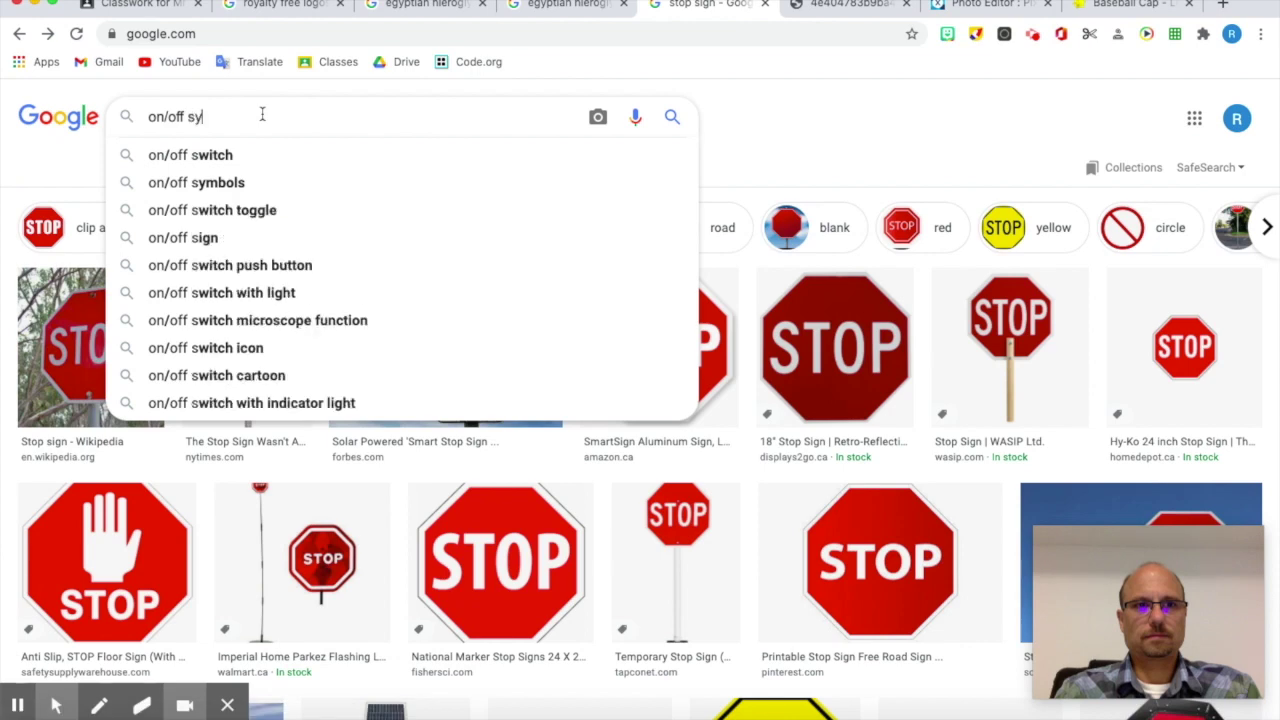
pyautogui.write('mbol')
pyautogui.press('Return')
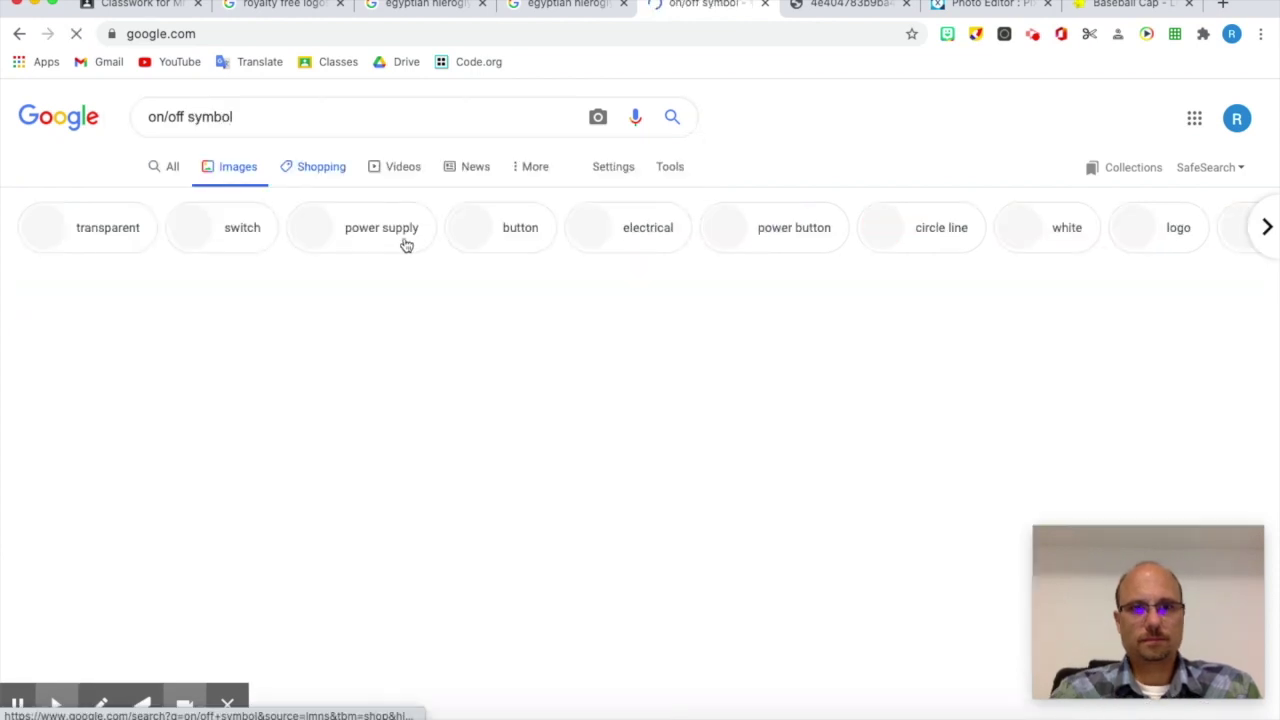
pyautogui.scroll(-1, 531, 434)
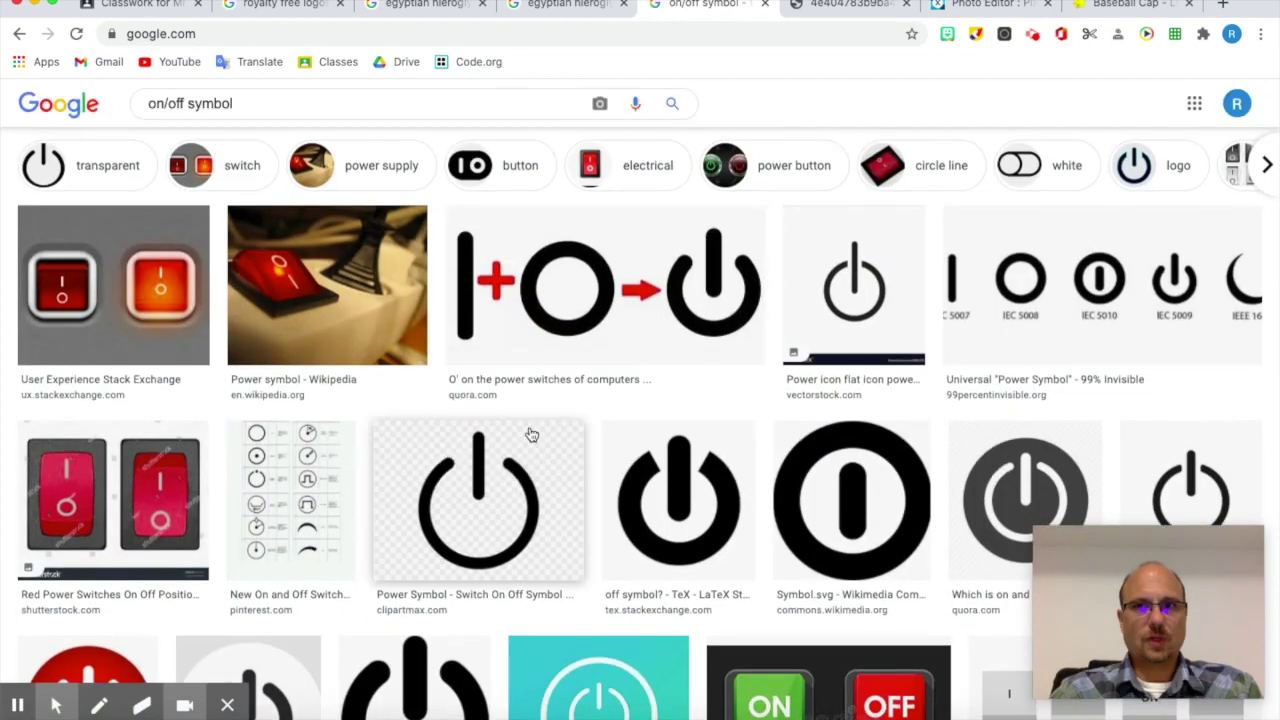
# Switch to the Pixlr photo editor page and open the computer's Downloads folder
pyautogui.click(988, 5)
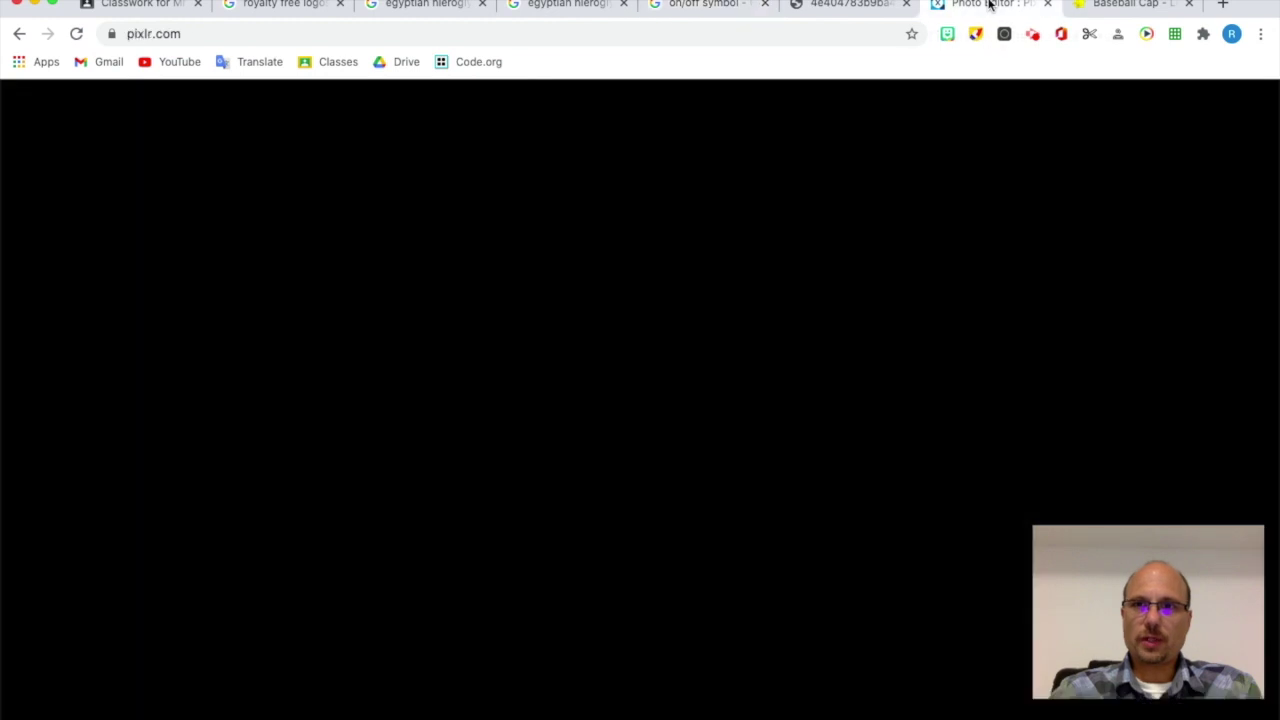
pyautogui.click(674, 41)
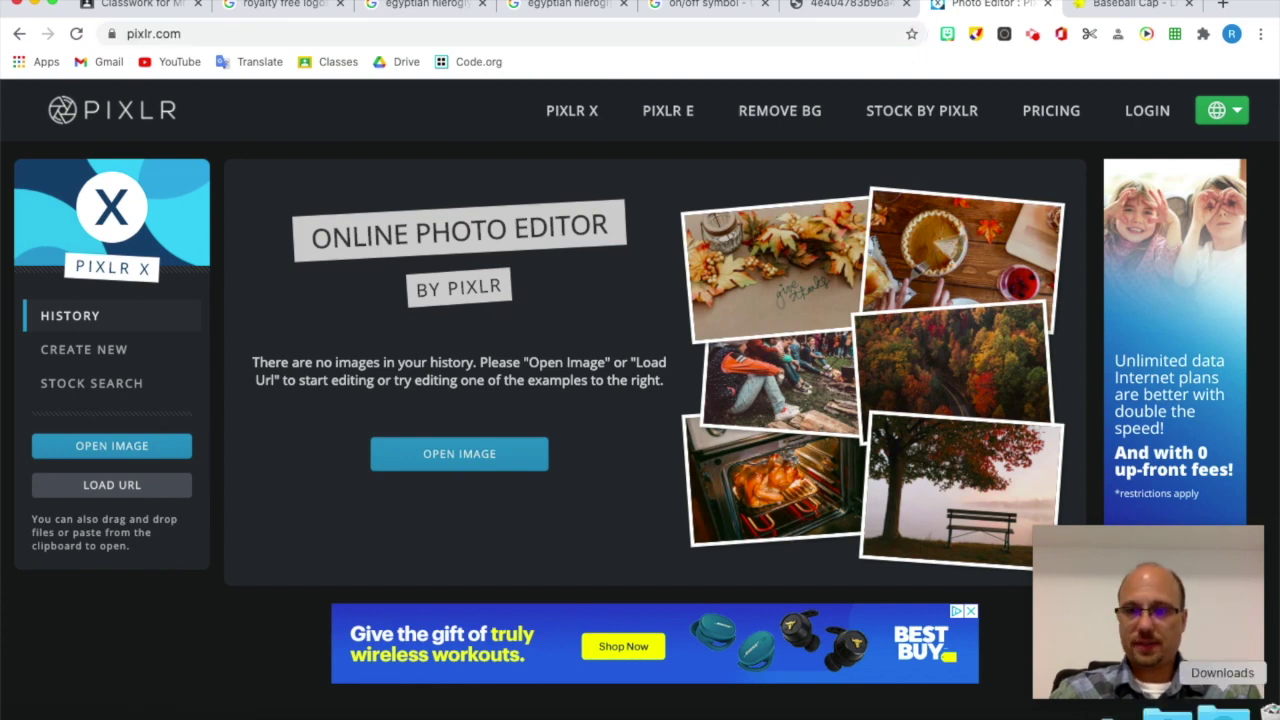
pyautogui.click(1222, 712)
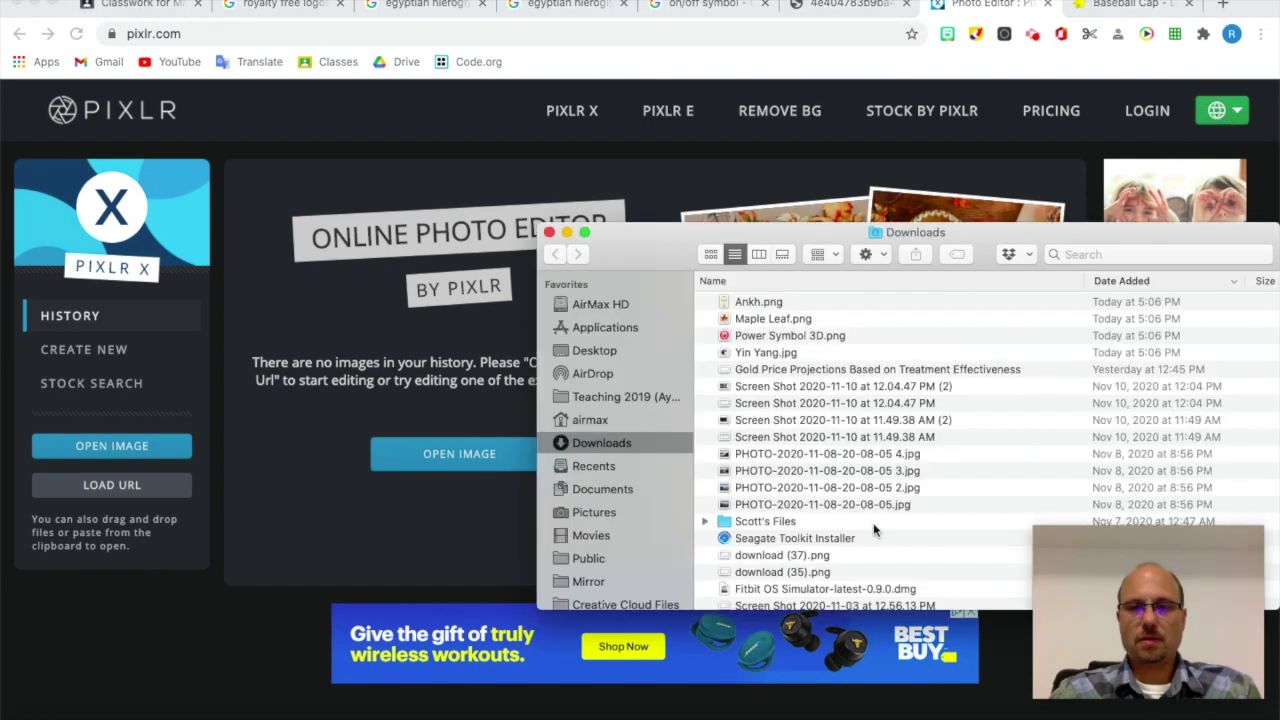
# Preview the symbol images Ankh.png, Maple Leaf.png, Power Symbol 3D.png and Yin Yang.jpg in the Downloads folder
pyautogui.click(760, 302)
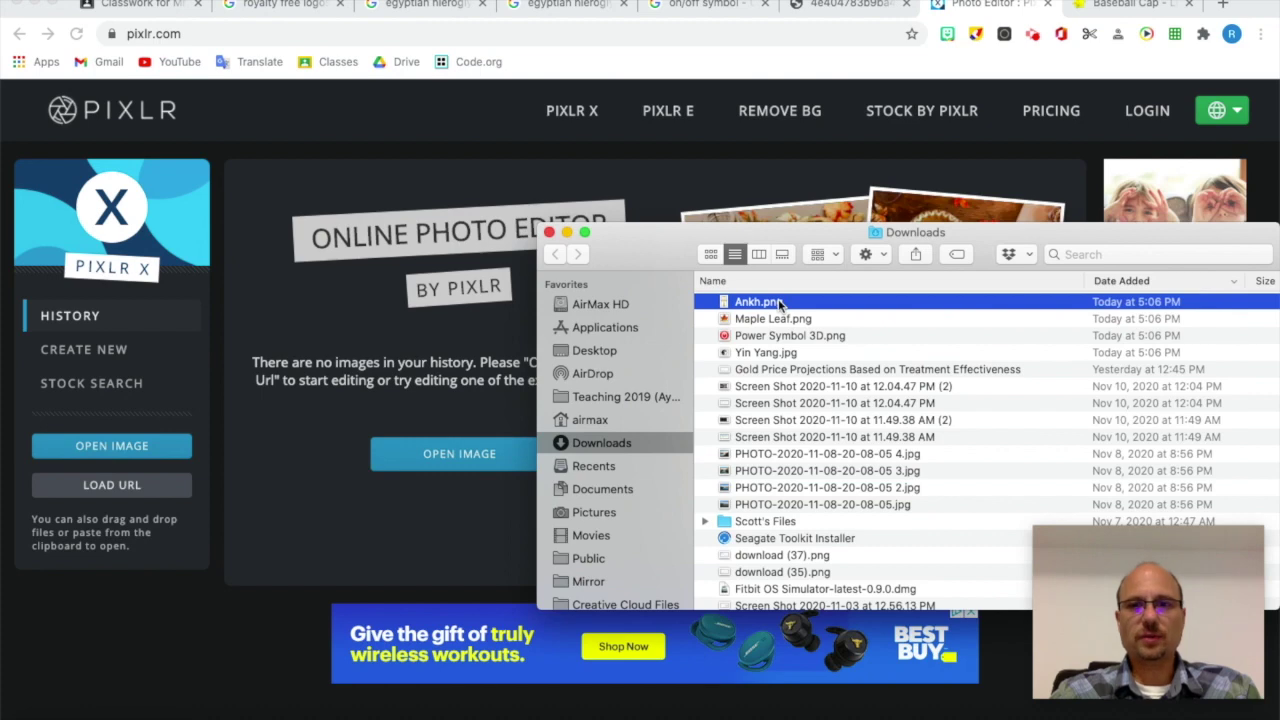
pyautogui.press('space')
pyautogui.press('Down')
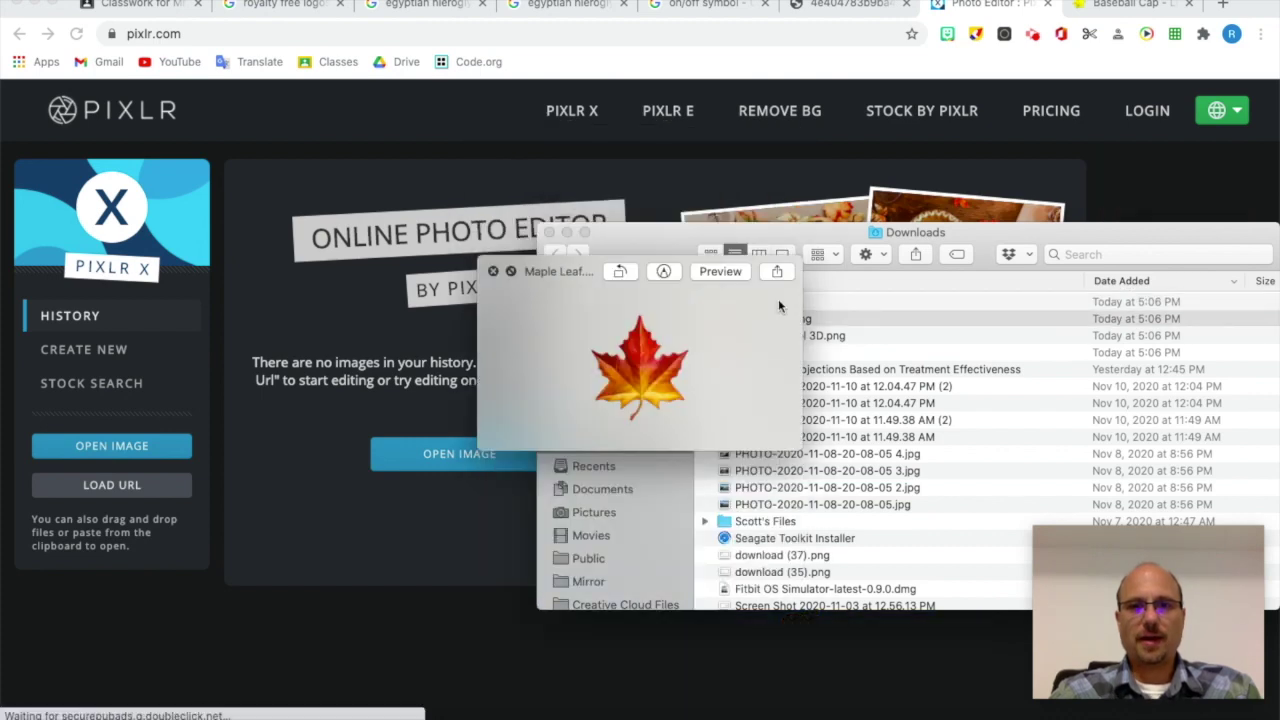
pyautogui.press('Down')
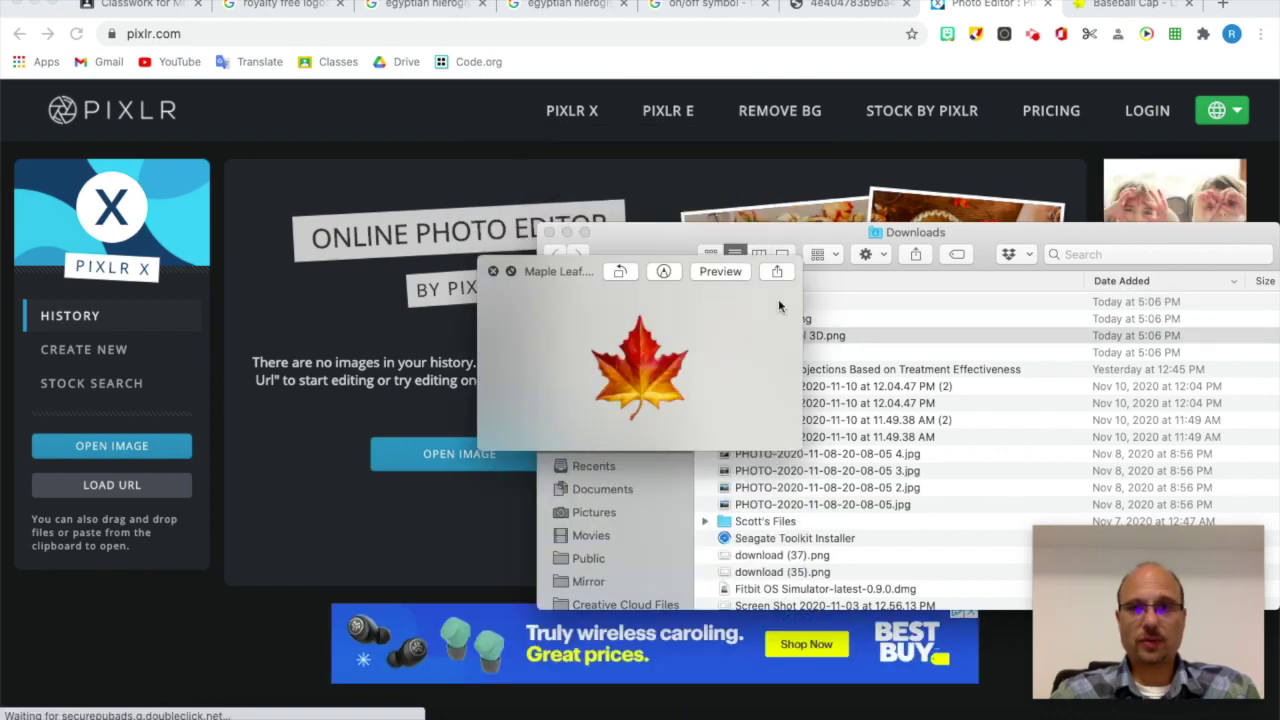
pyautogui.press('Down')
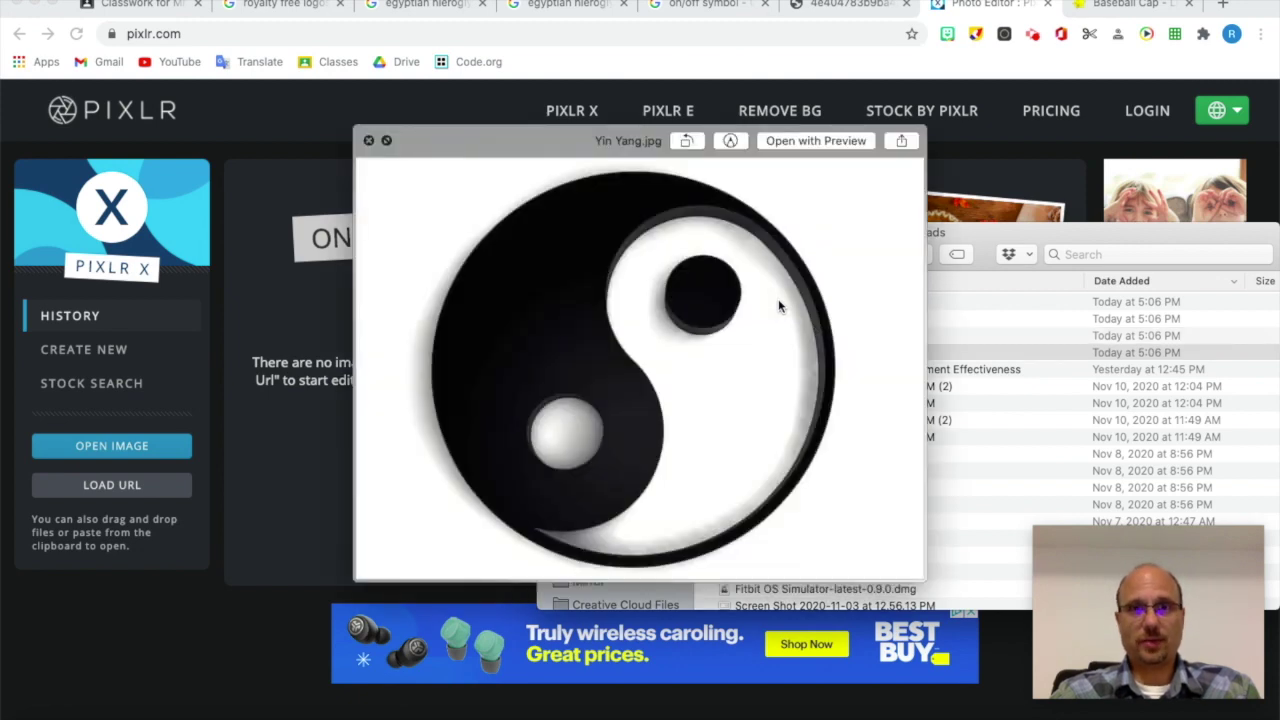
pyautogui.press('Up')
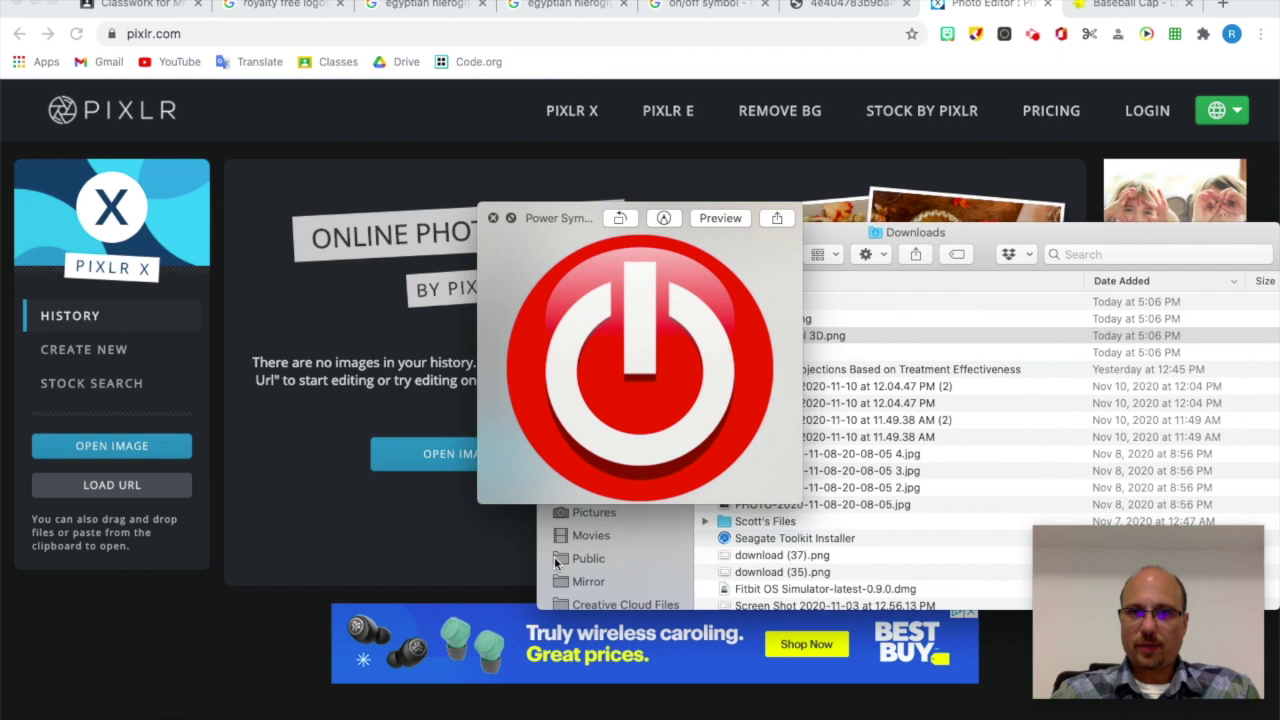
pyautogui.press('Up')
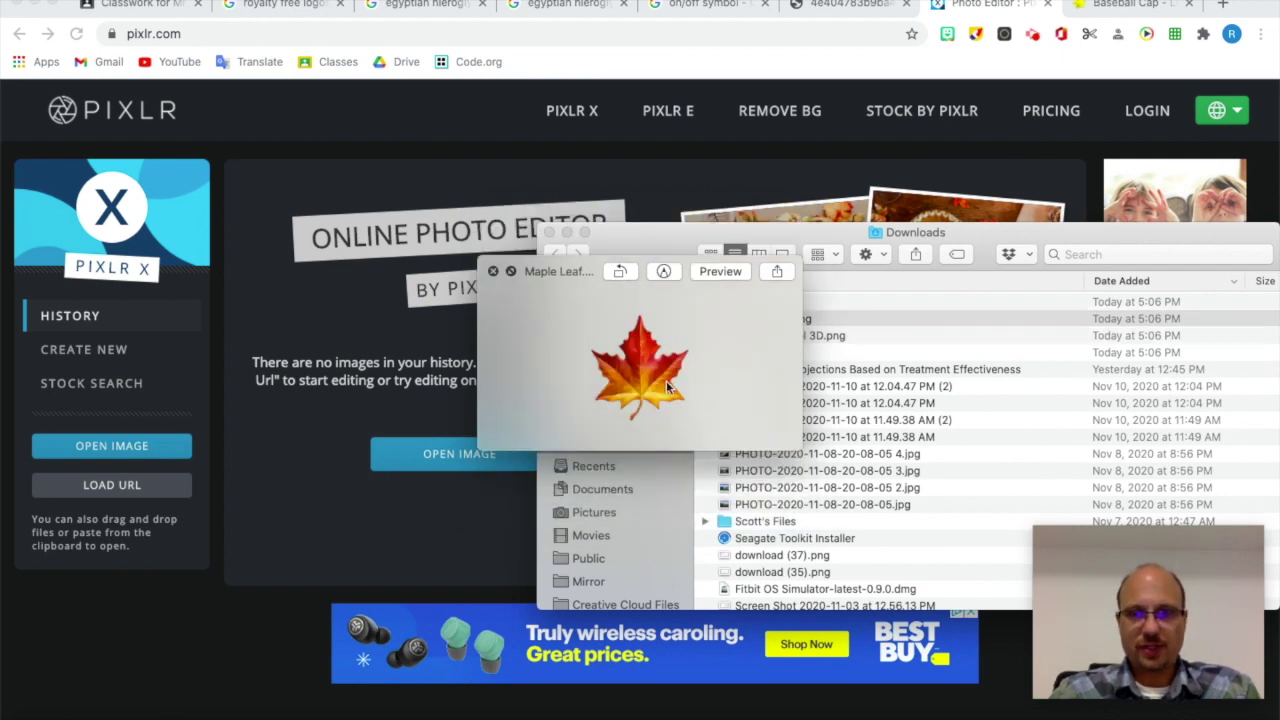
pyautogui.press('space')
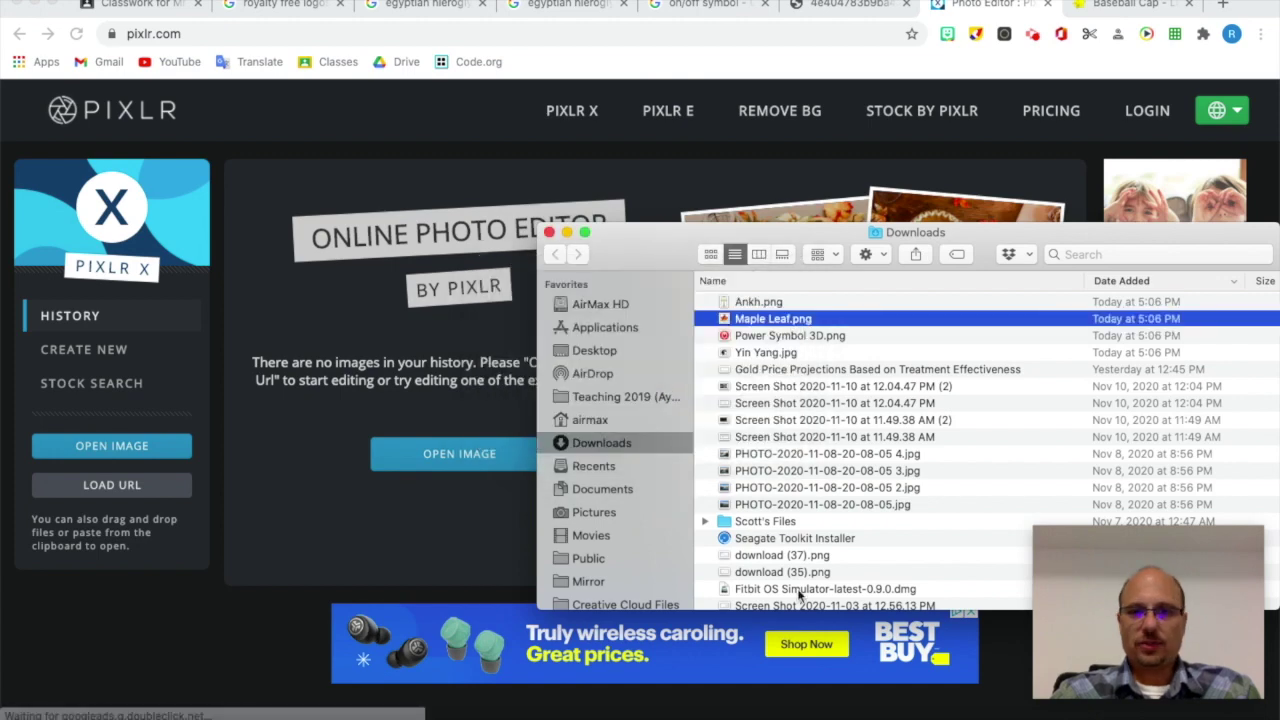
# Switch to Lens Studio and open the full list of templates
pyautogui.moveTo(895, 712)
pyautogui.click(973, 713)
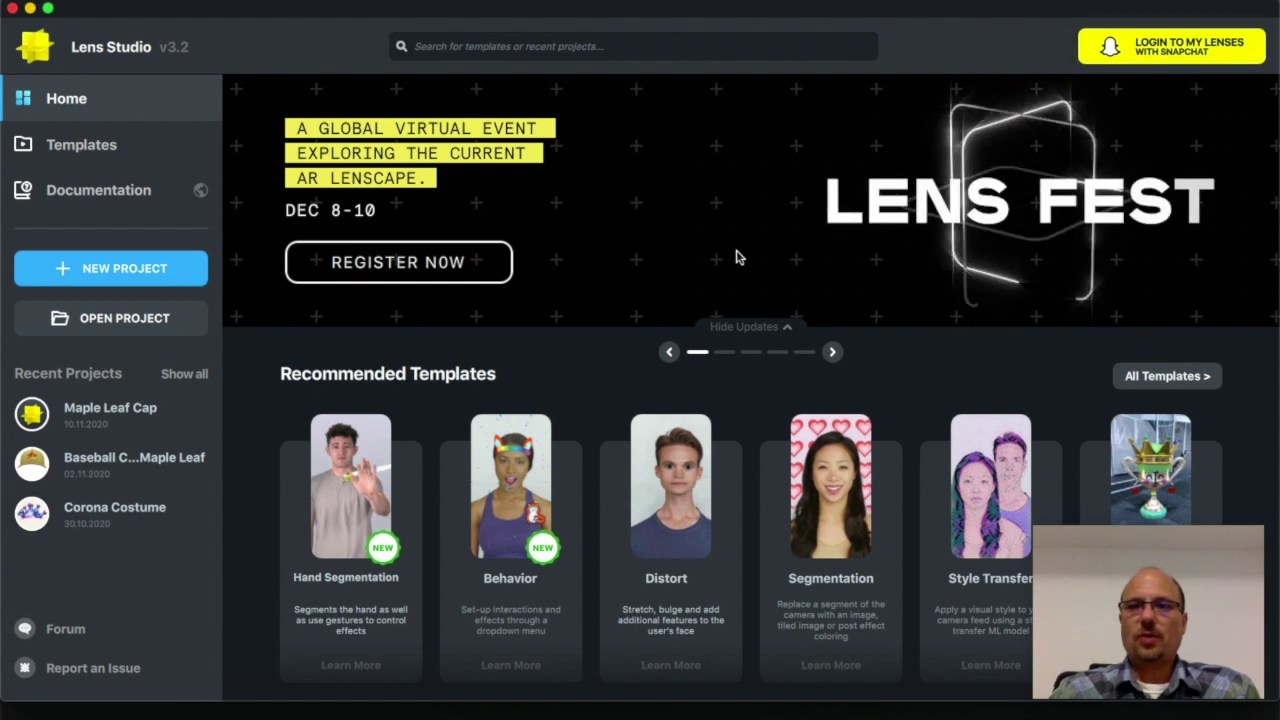
pyautogui.click(1183, 377)
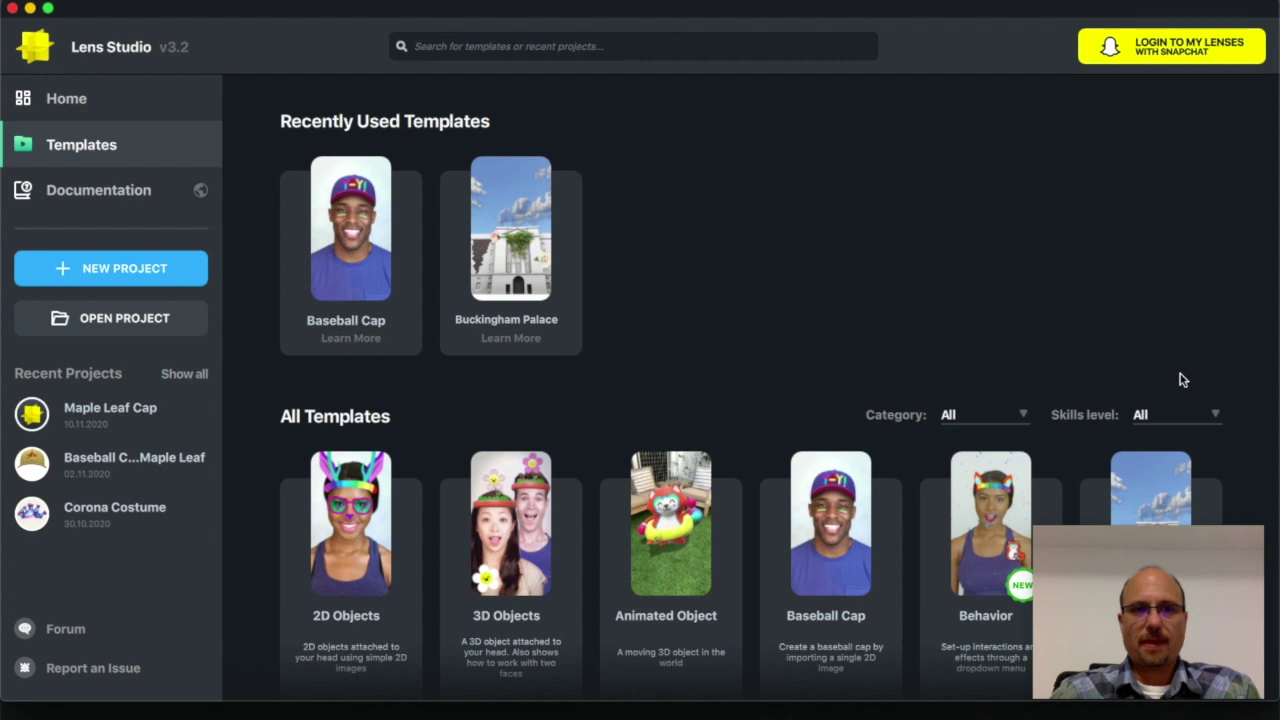
# Create a new project from the Baseball Cap template
pyautogui.scroll(-1, 820, 665)
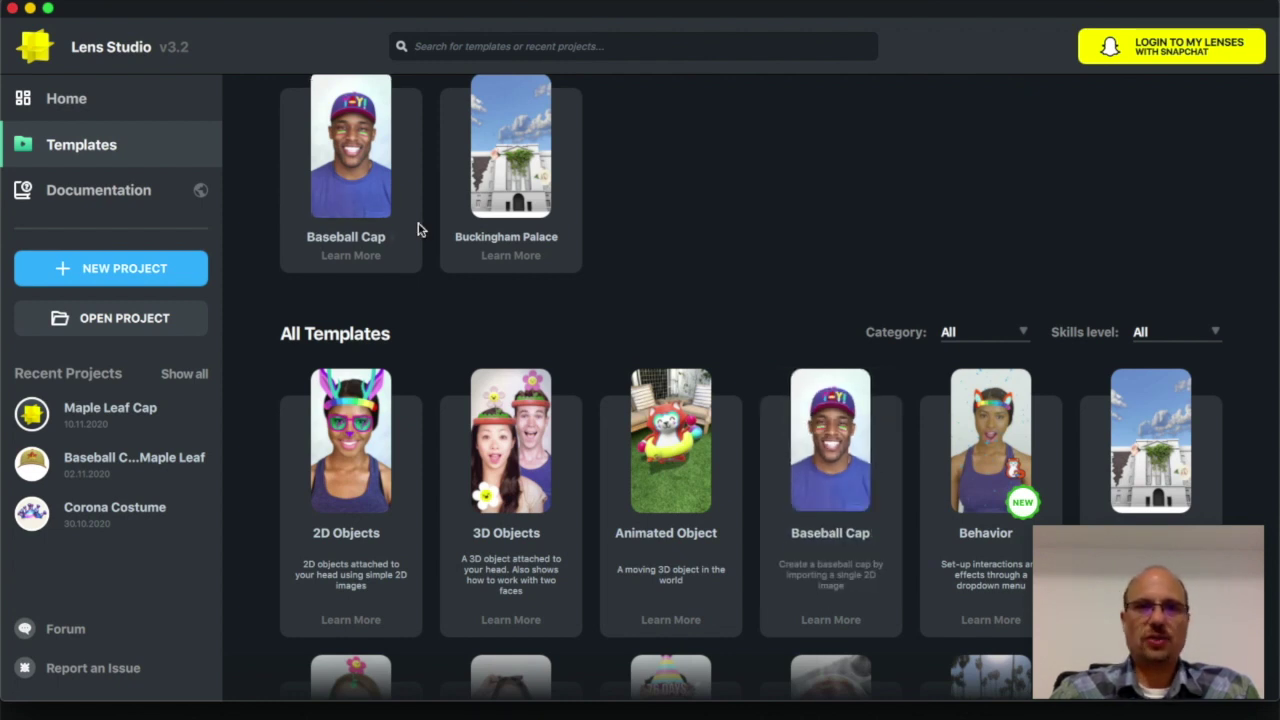
pyautogui.click(143, 0)
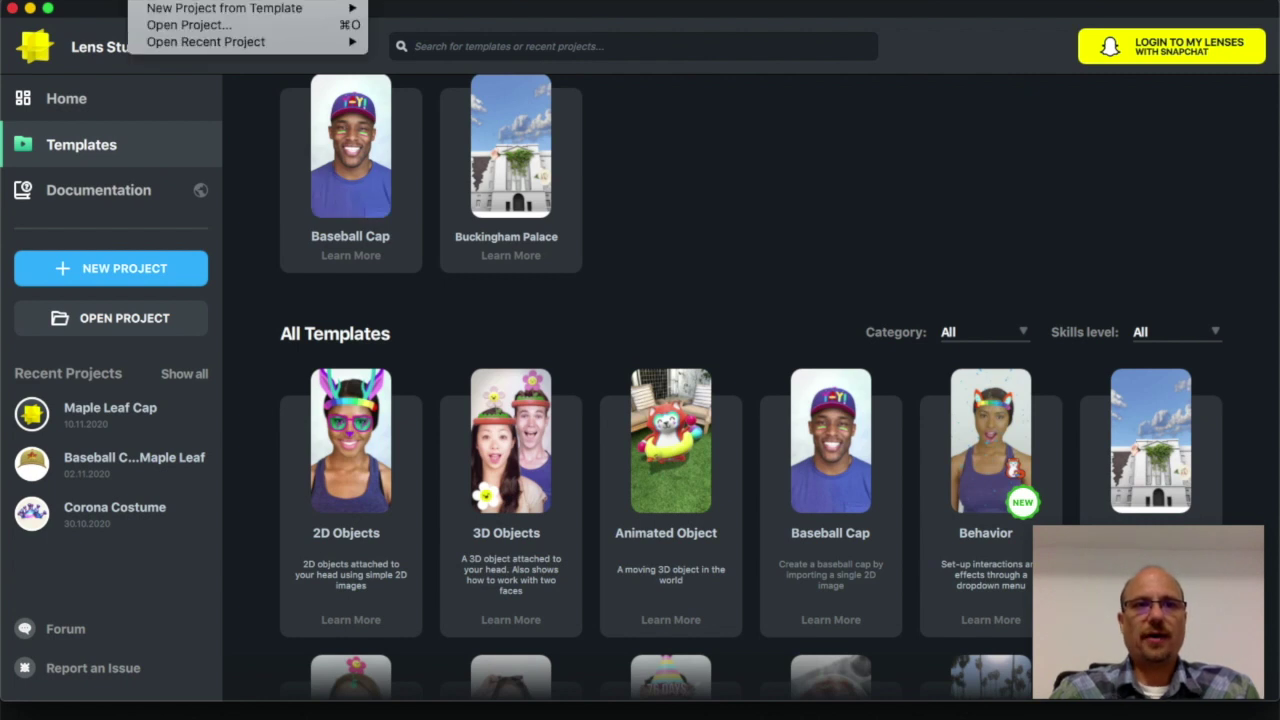
pyautogui.moveTo(168, 8)
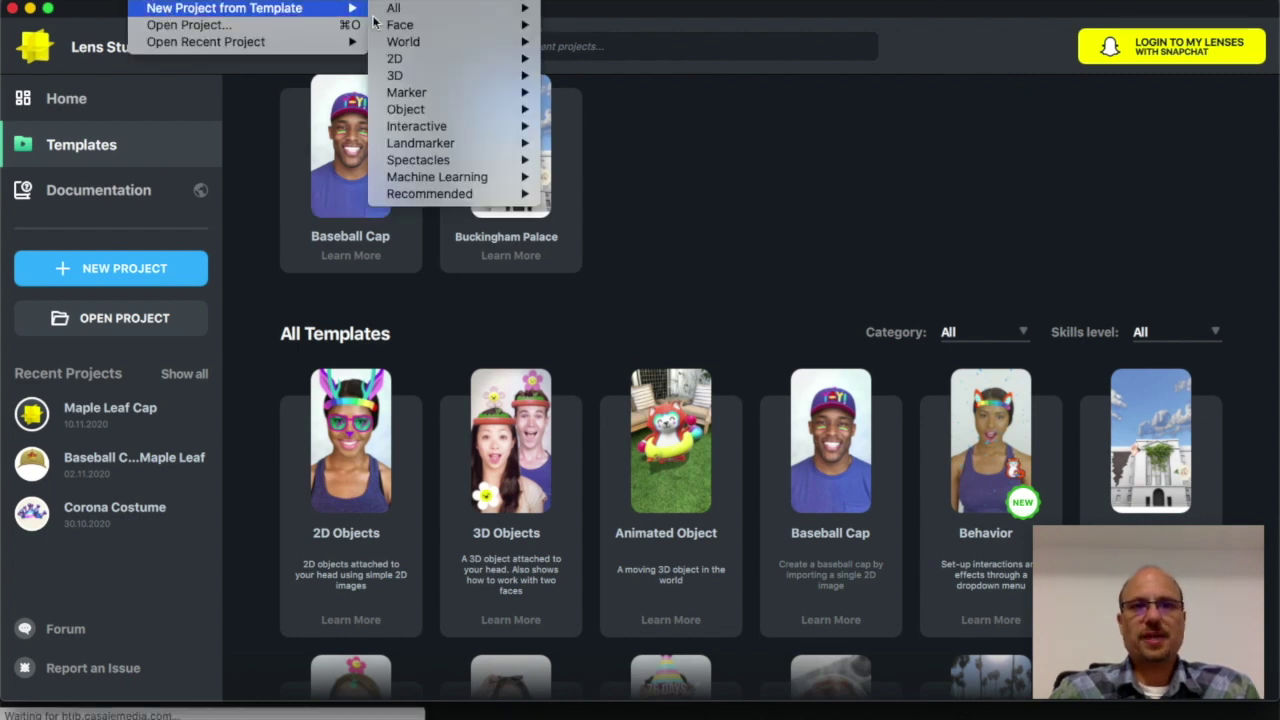
pyautogui.moveTo(427, 78)
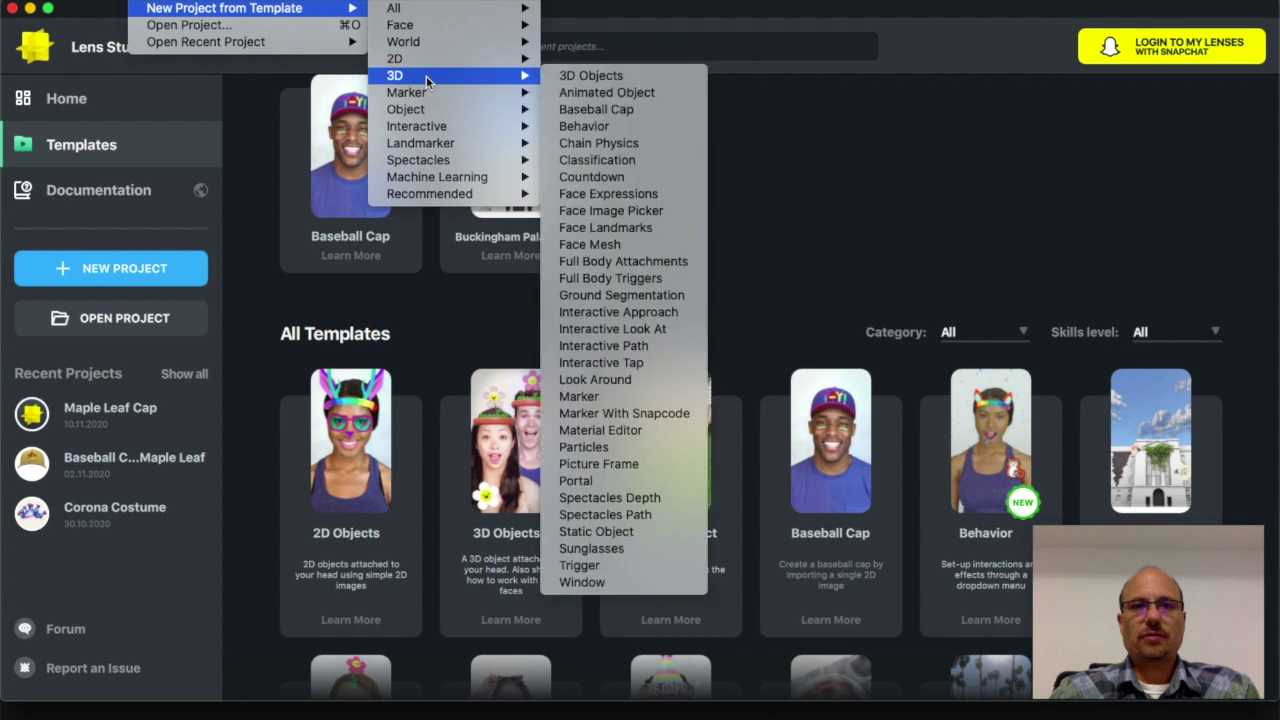
pyautogui.click(668, 114)
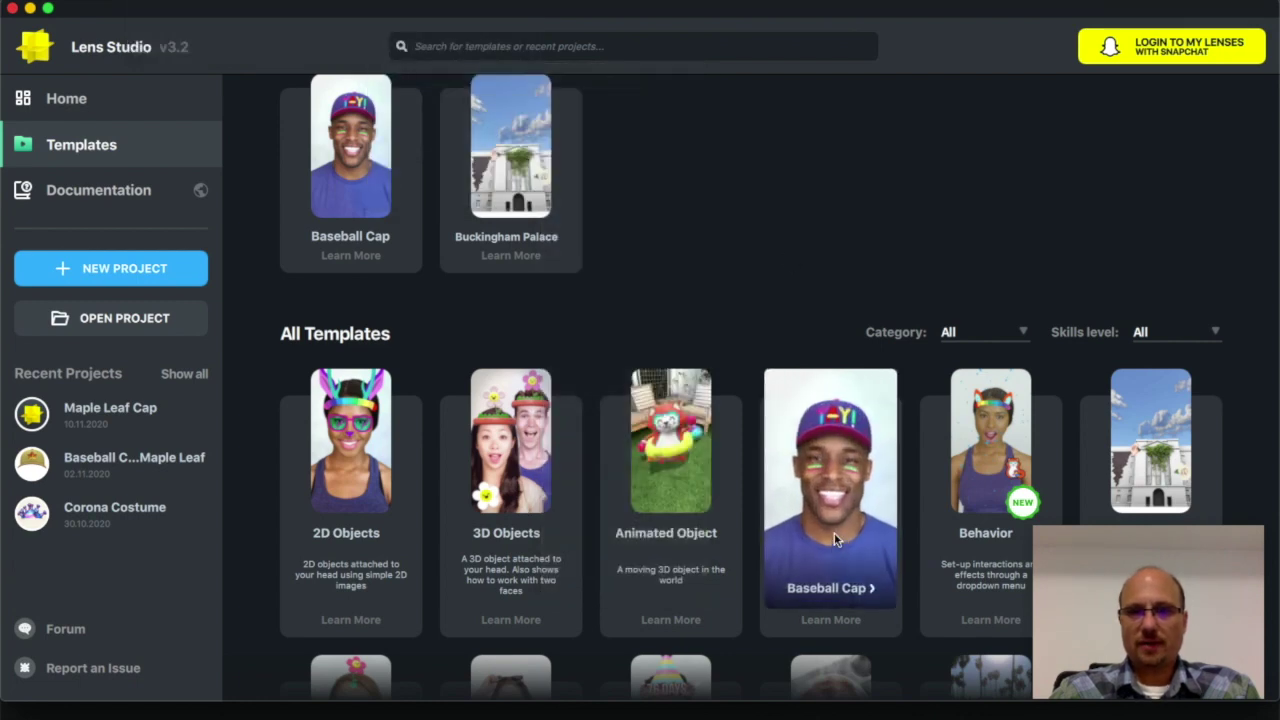
pyautogui.click(835, 537)
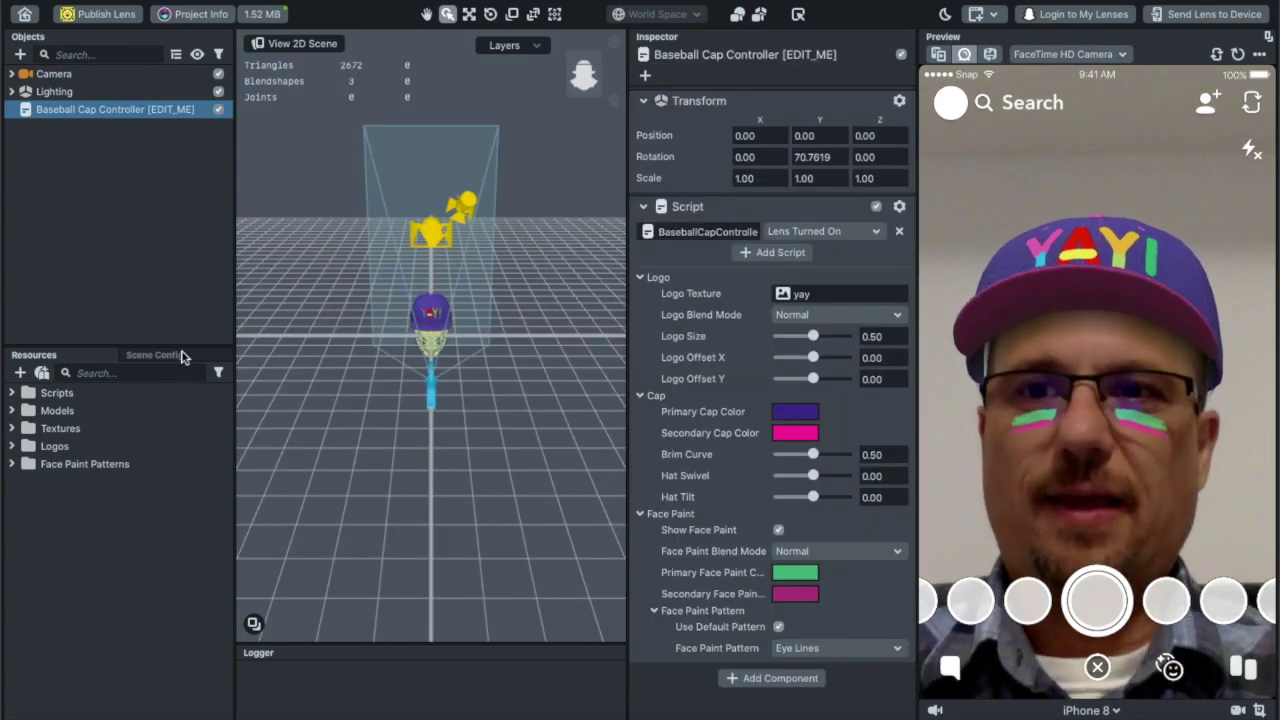
# Import Maple Leaf.png from the computer's Downloads folder into the project resources and select the imported texture
pyautogui.click(93, 110)
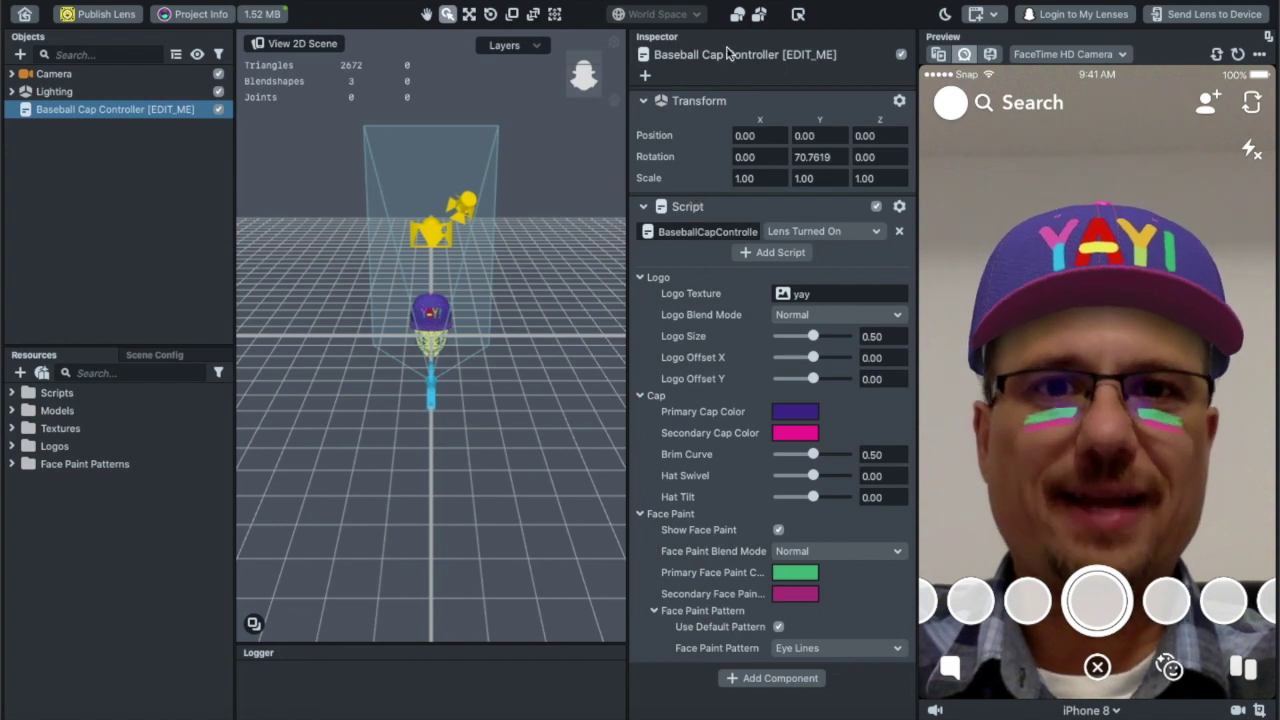
pyautogui.click(216, 231)
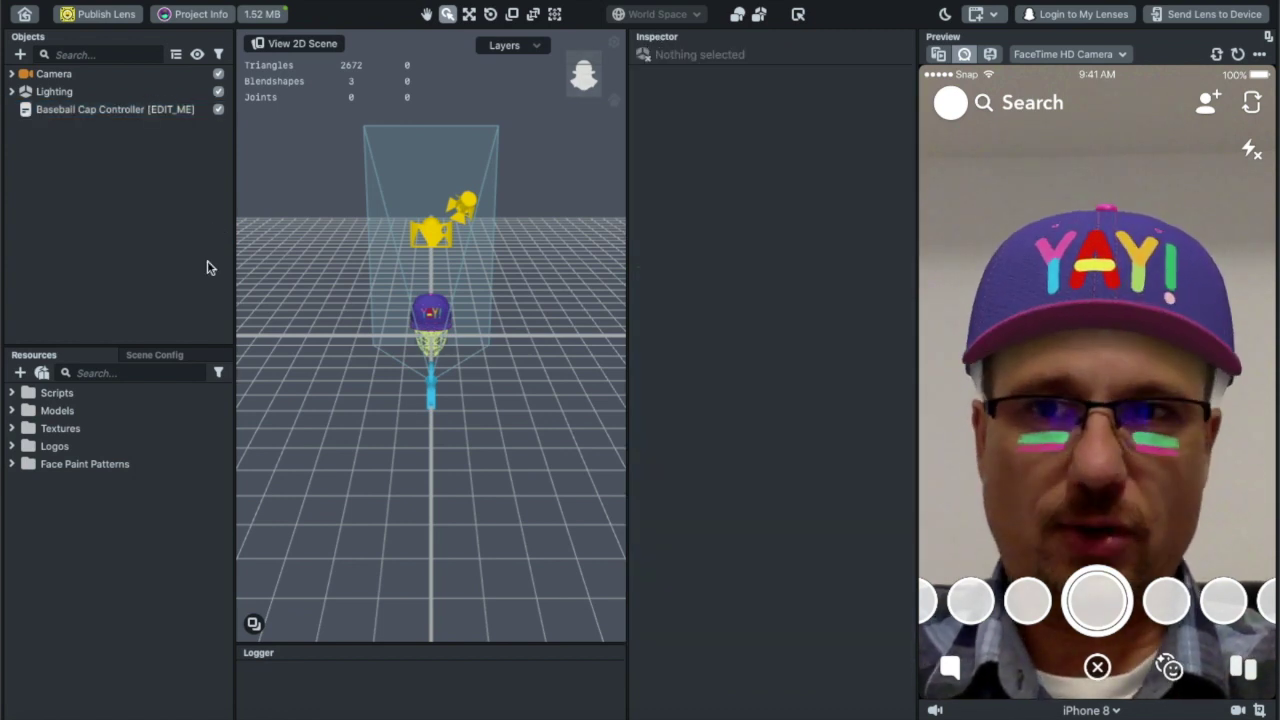
pyautogui.moveTo(33, 714)
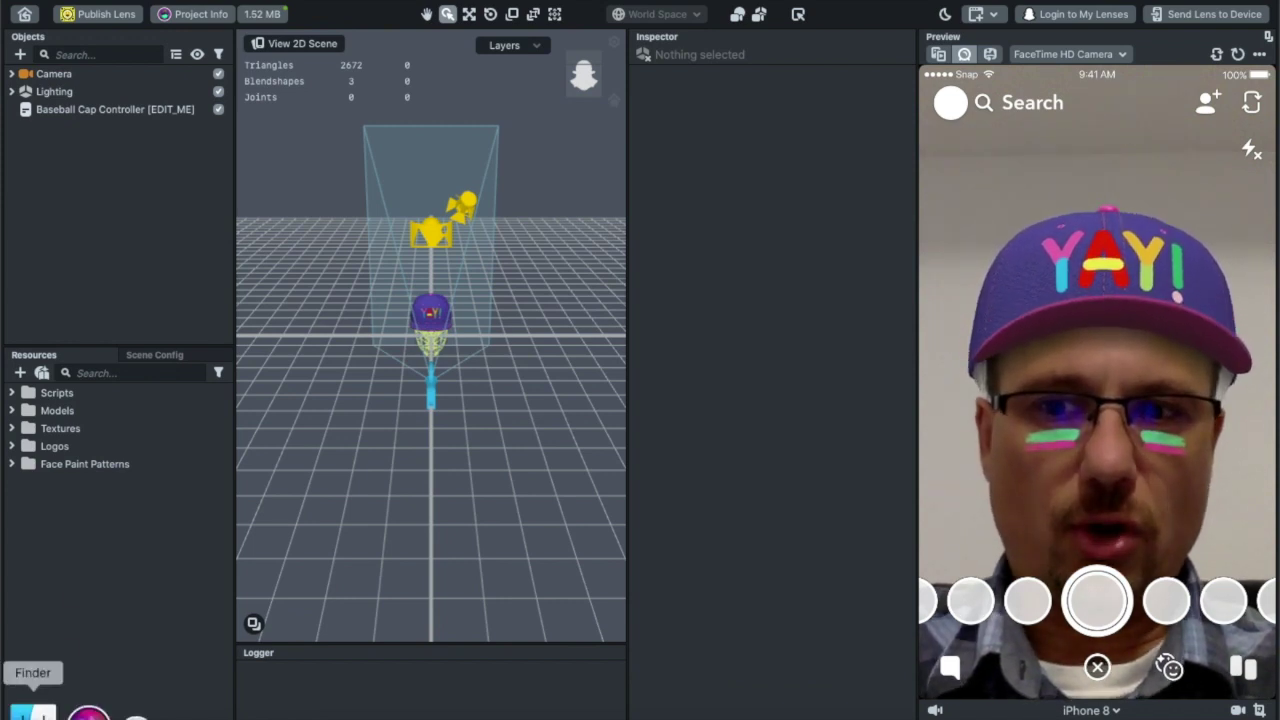
pyautogui.click(33, 714)
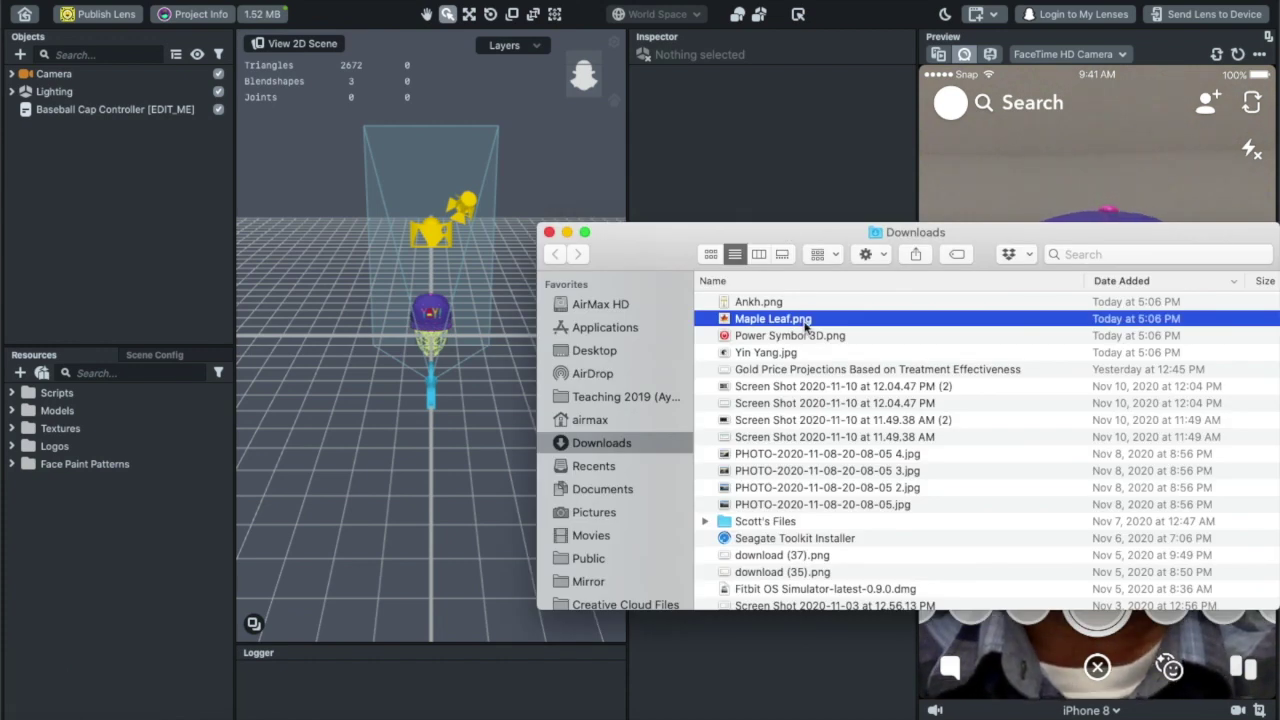
pyautogui.moveTo(805, 327); pyautogui.dragTo(143, 587)
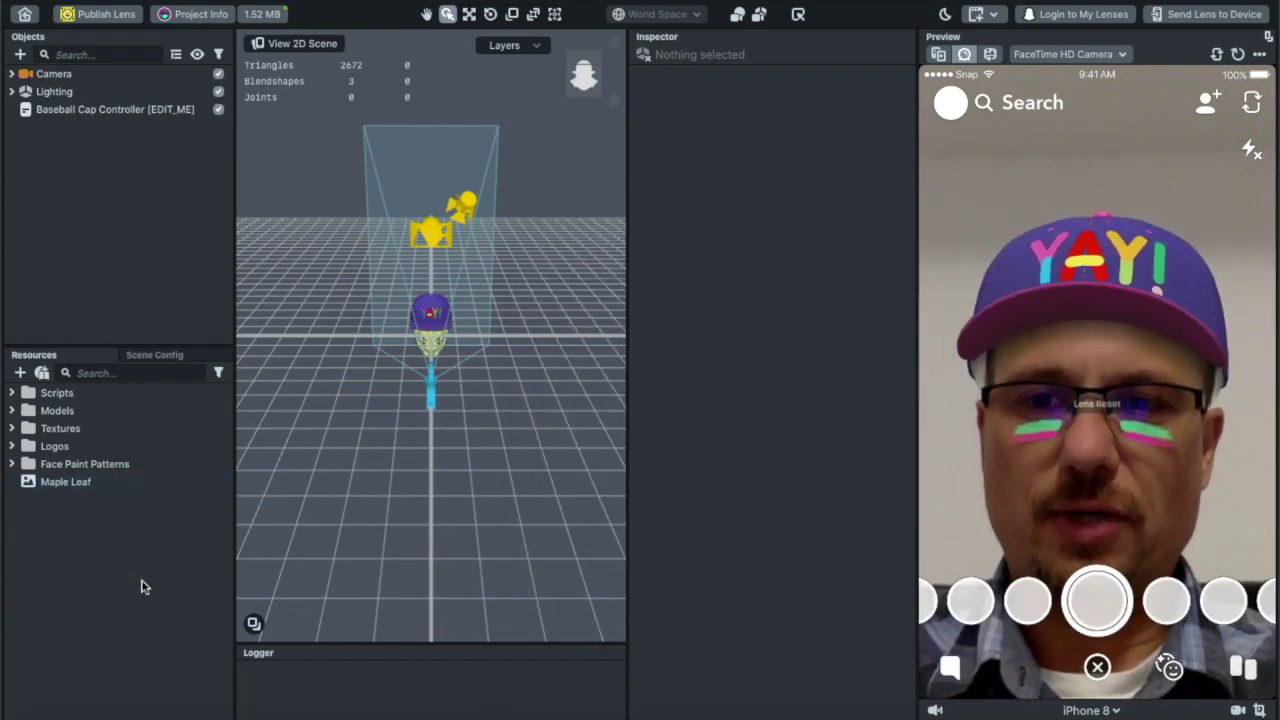
pyautogui.click(96, 486)
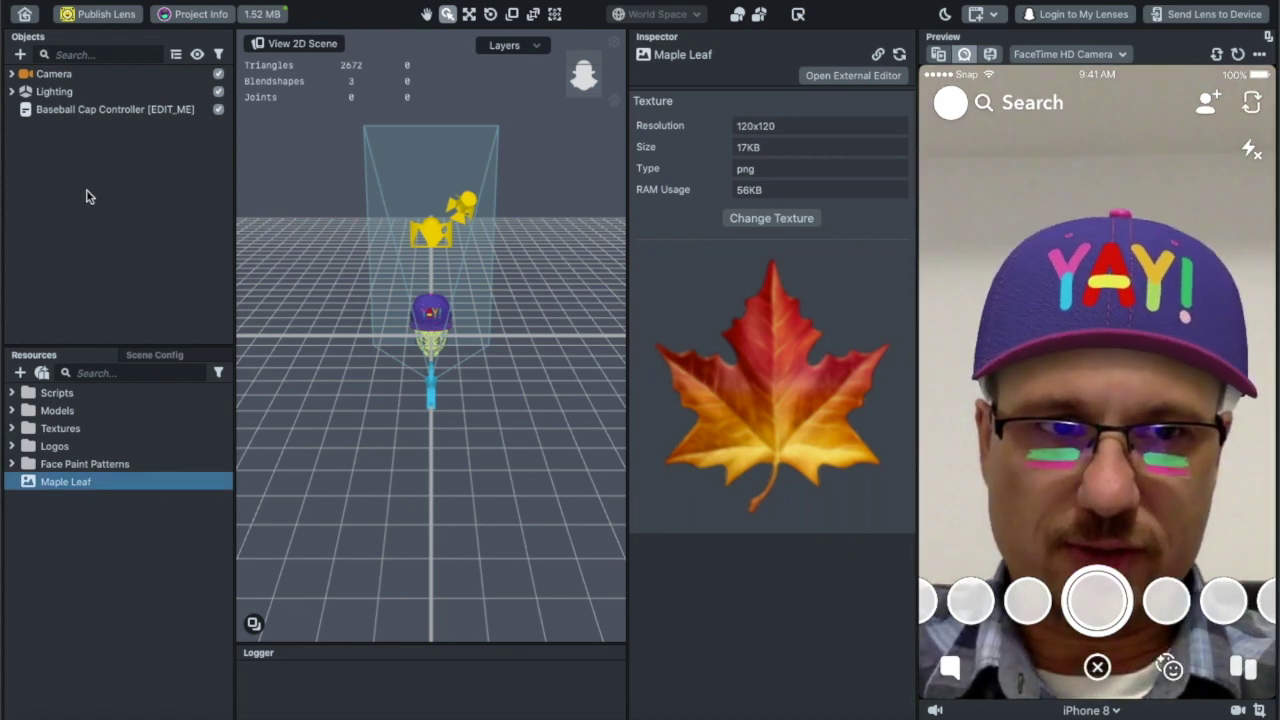
# Assign the Maple Leaf image as the logo texture of the Baseball Cap Controller
pyautogui.click(60, 114)
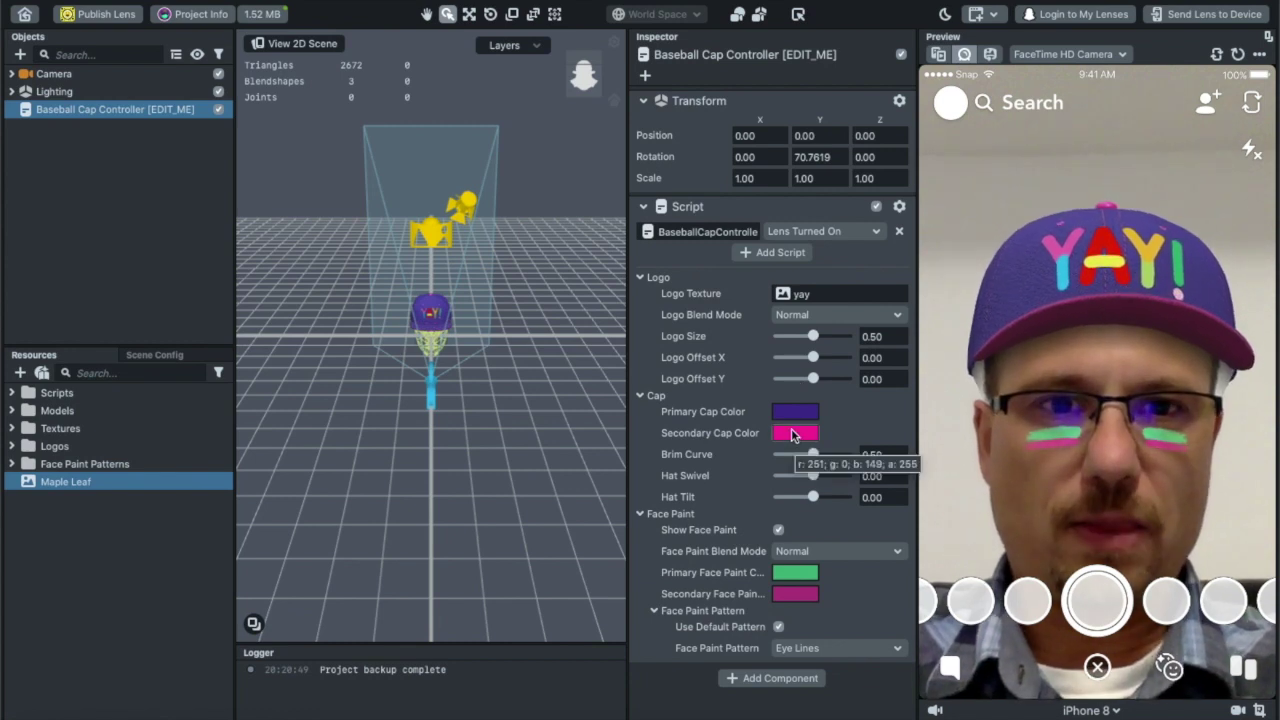
pyautogui.click(817, 293)
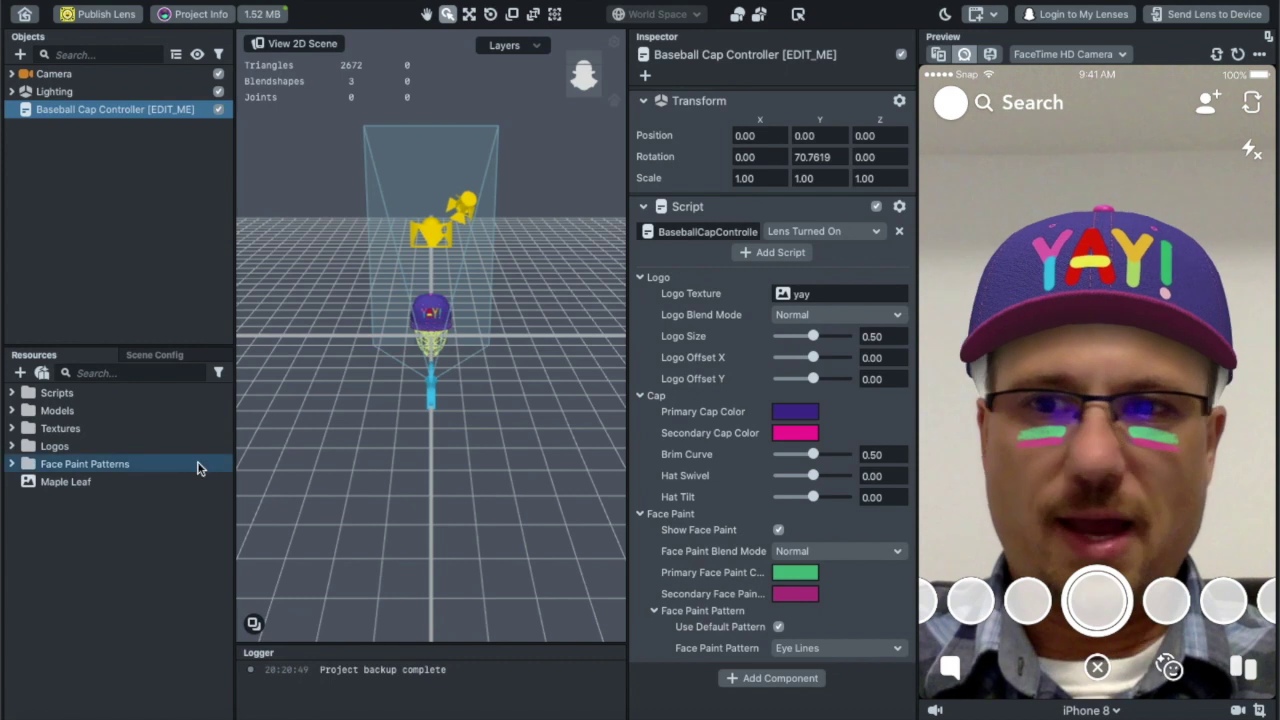
pyautogui.click(130, 489)
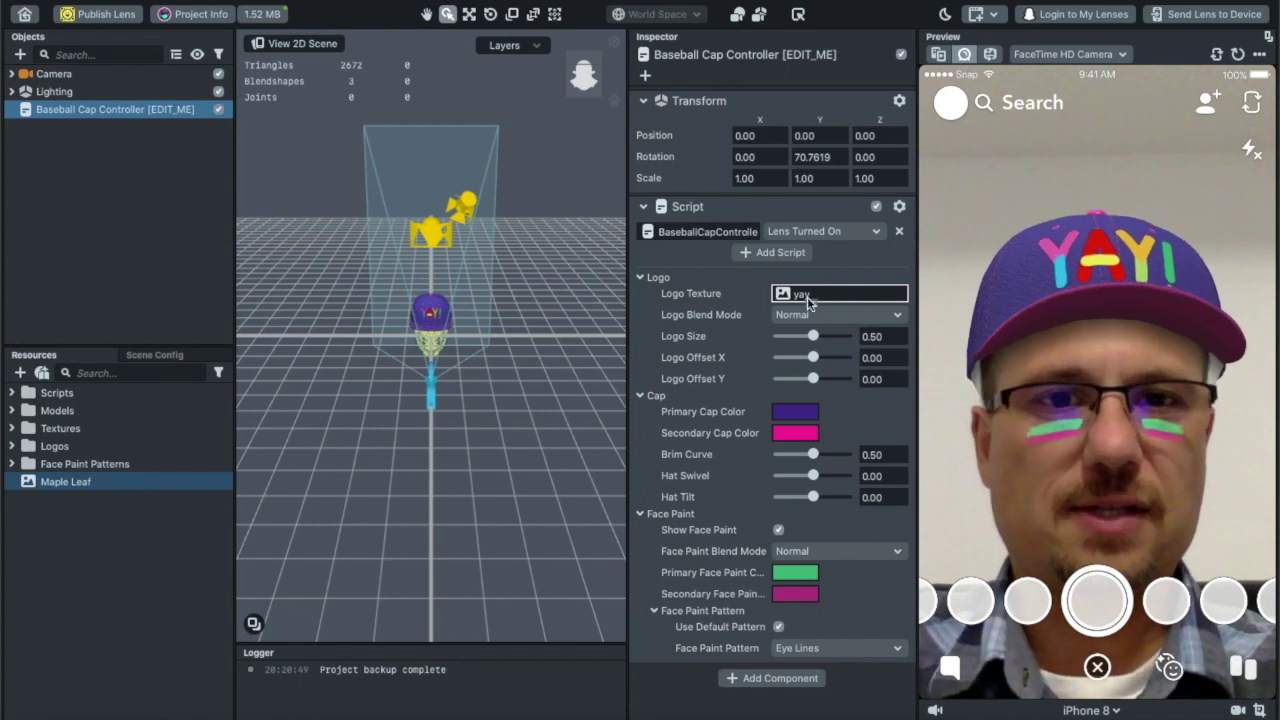
pyautogui.moveTo(820, 296); pyautogui.dragTo(820, 296)
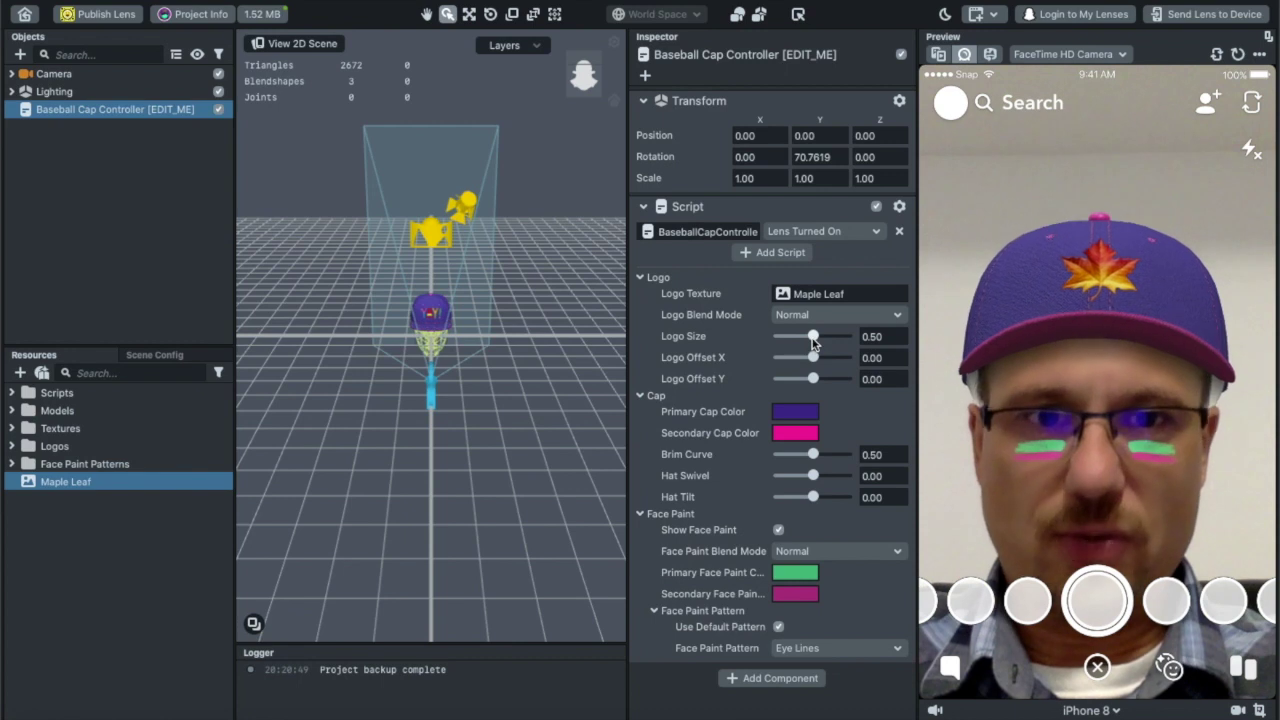
# Try different sizes for the cap's maple leaf logo and set the logo size to 1.00
pyautogui.moveTo(815, 342); pyautogui.dragTo(866, 345)
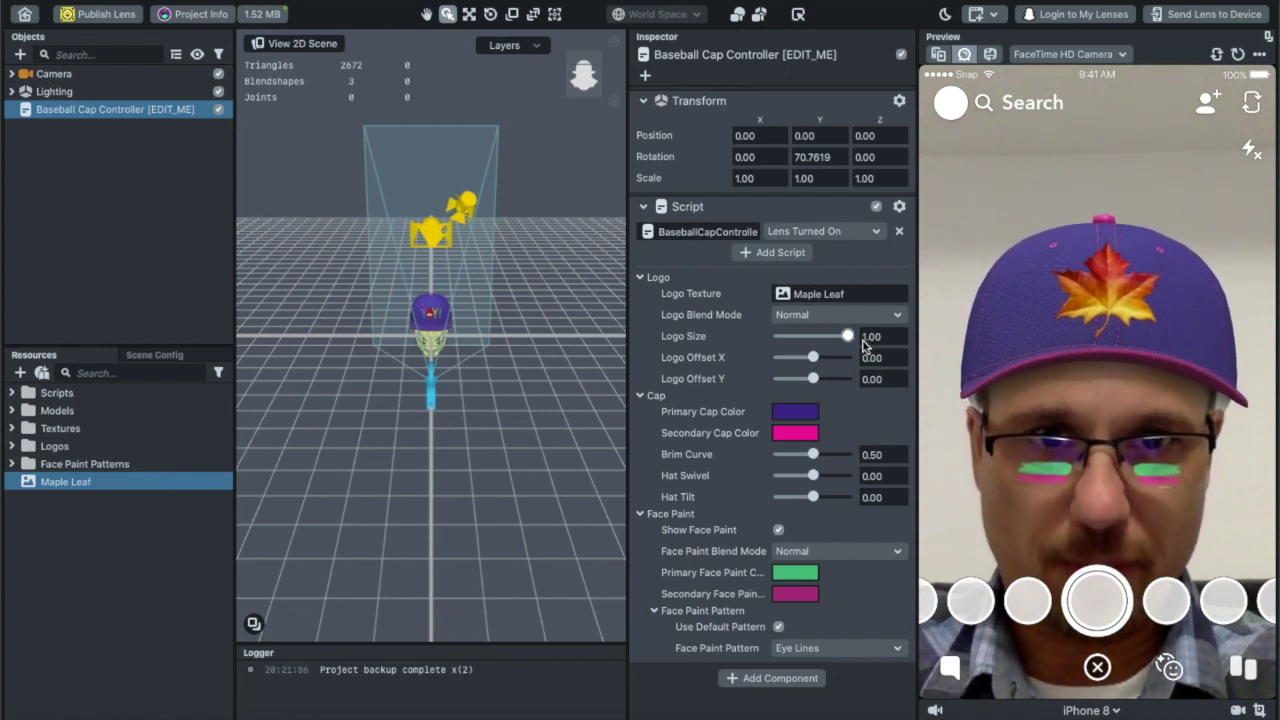
pyautogui.moveTo(845, 342); pyautogui.dragTo(829, 344)
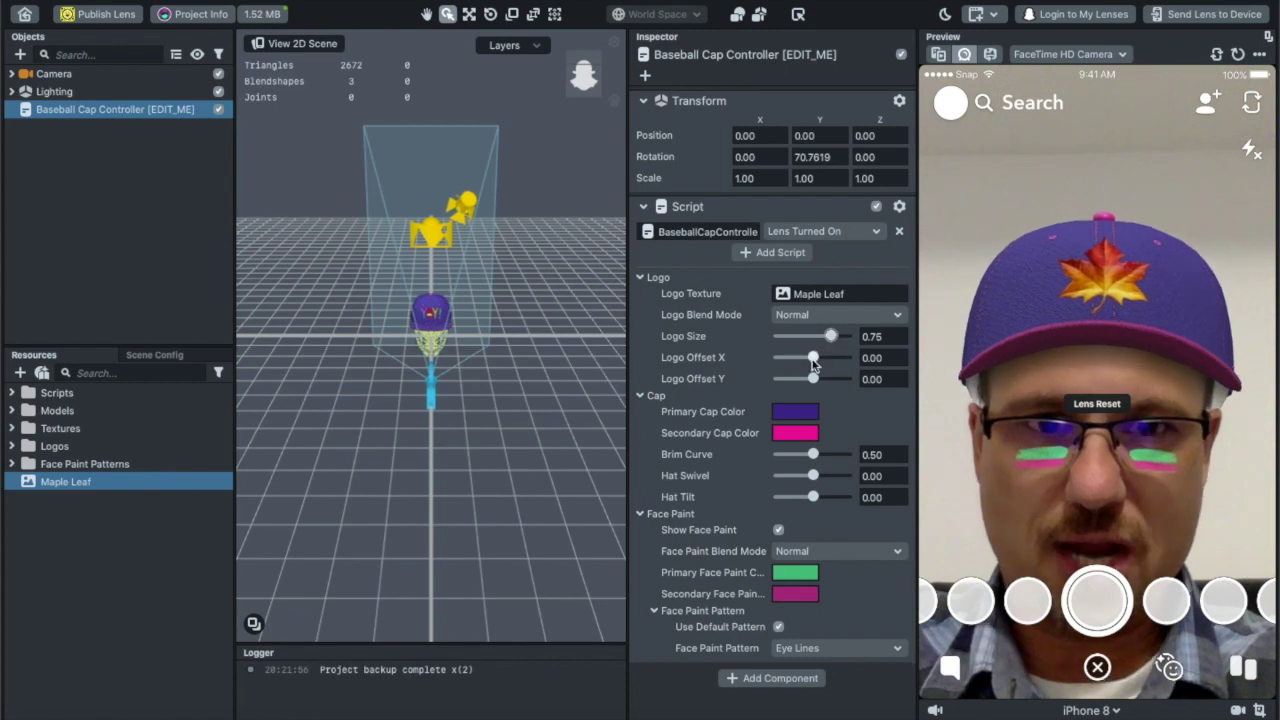
pyautogui.moveTo(813, 360); pyautogui.dragTo(812, 390)
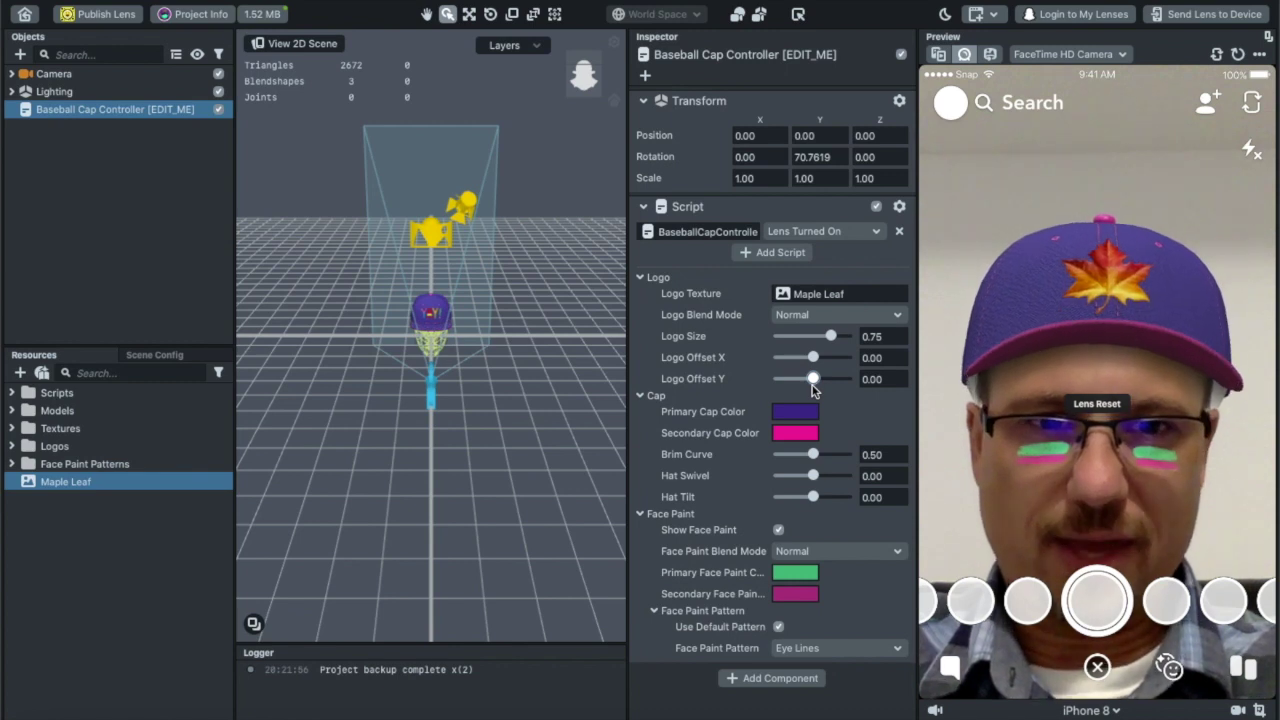
pyautogui.moveTo(830, 336); pyautogui.dragTo(856, 341)
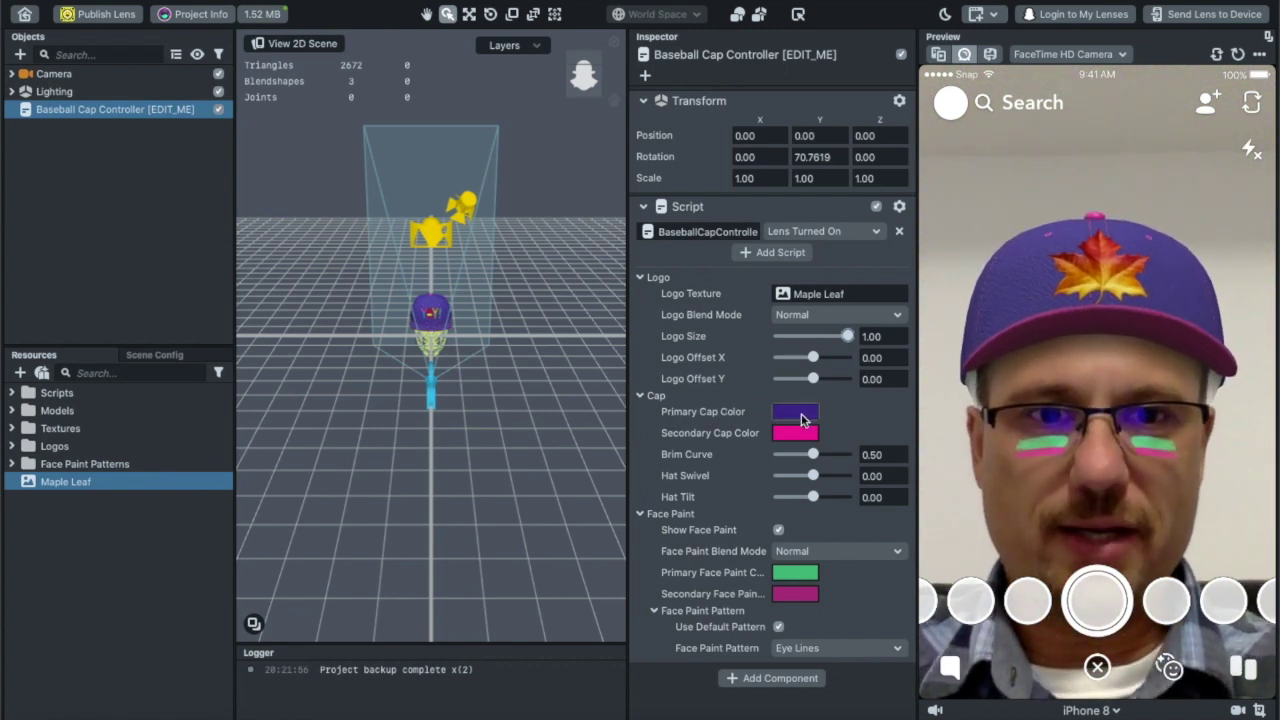
# Set the primary cap color to a yellow sampled from the maple leaf logo in the preview
pyautogui.moveTo(799, 419)
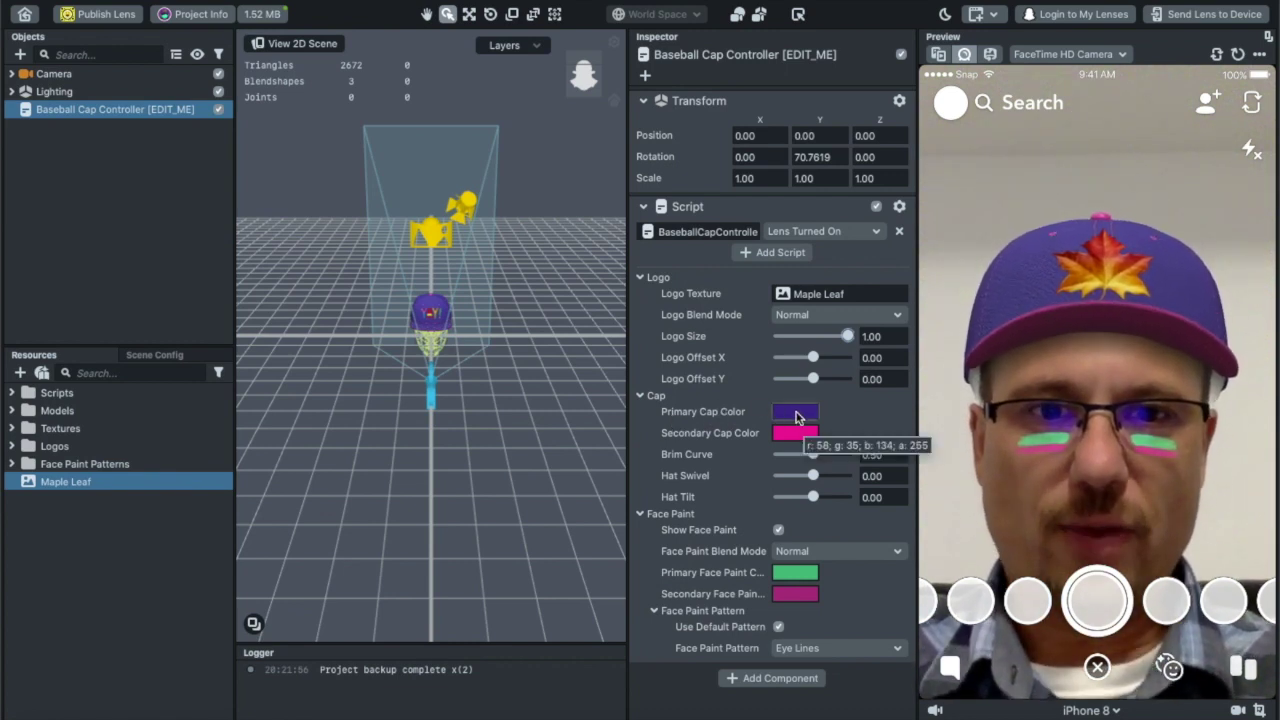
pyautogui.click(797, 418)
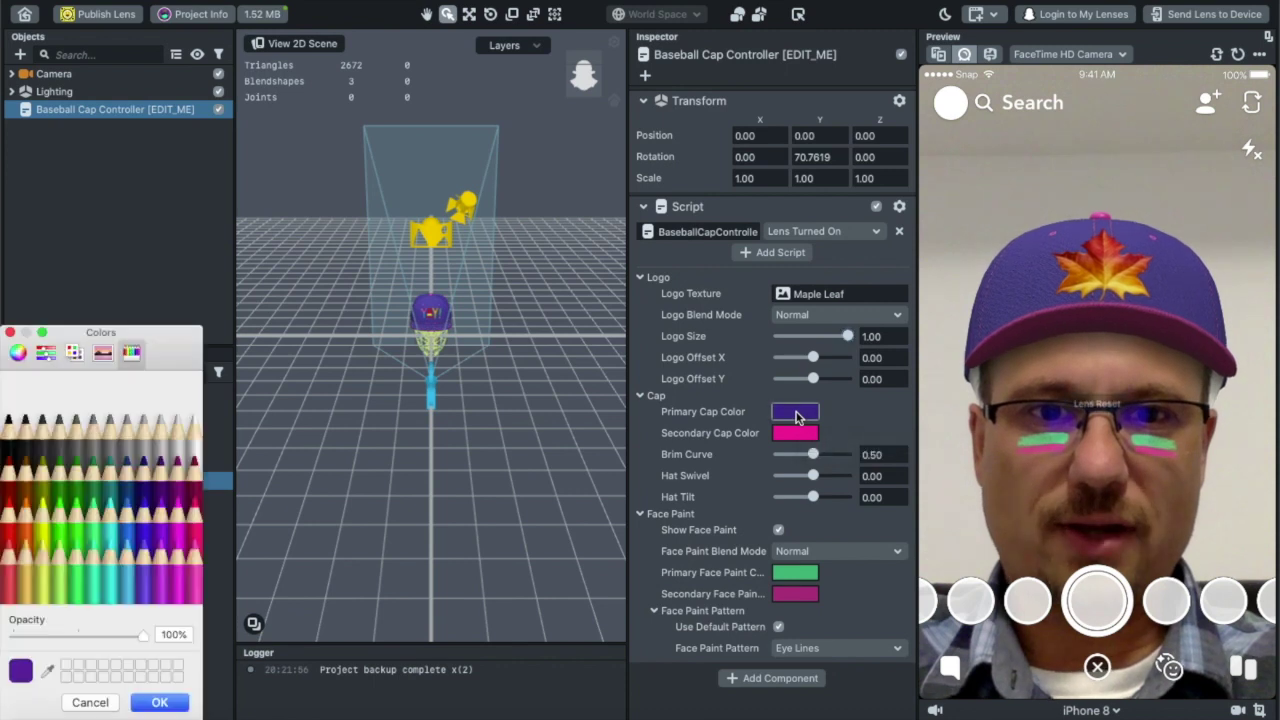
pyautogui.click(49, 674)
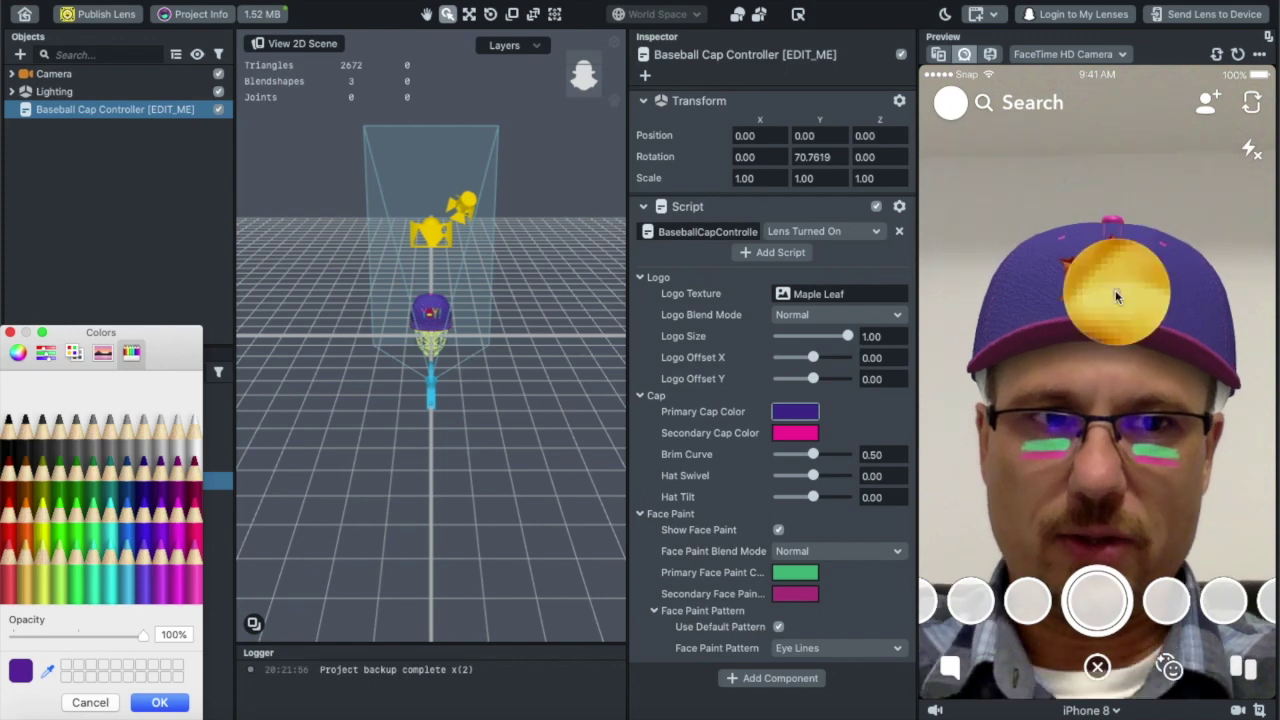
pyautogui.click(1115, 290)
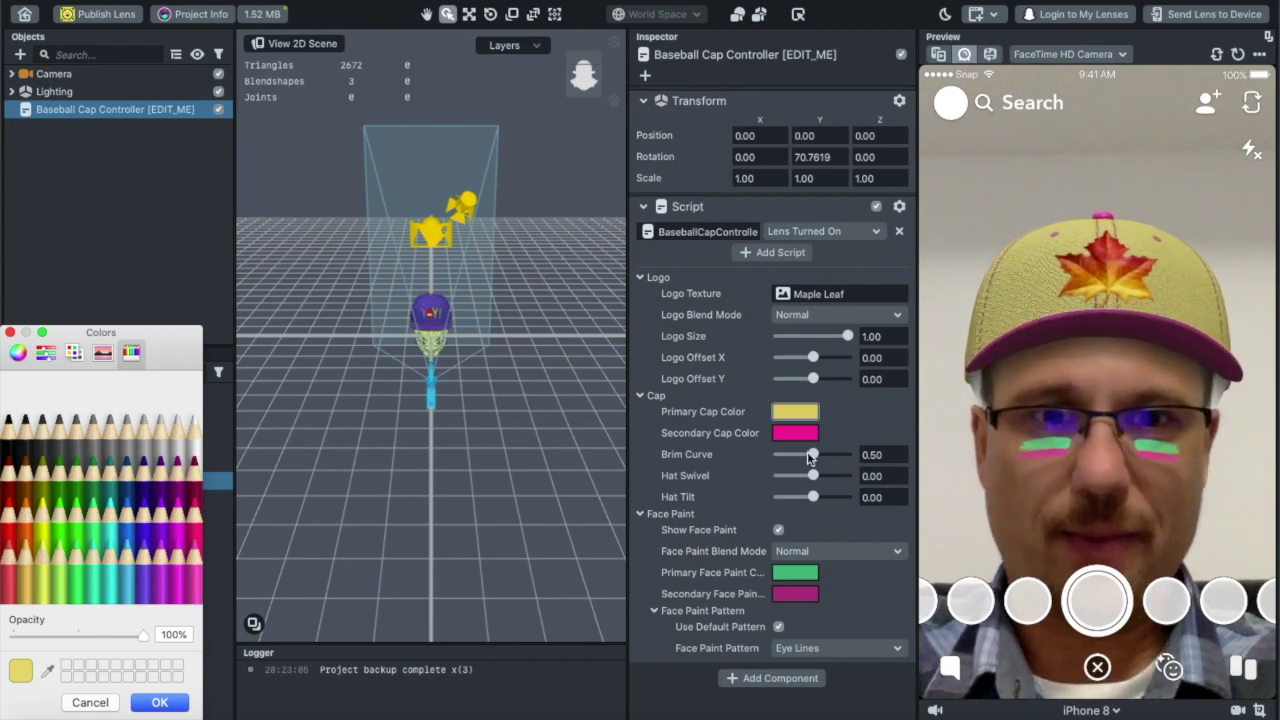
pyautogui.click(159, 703)
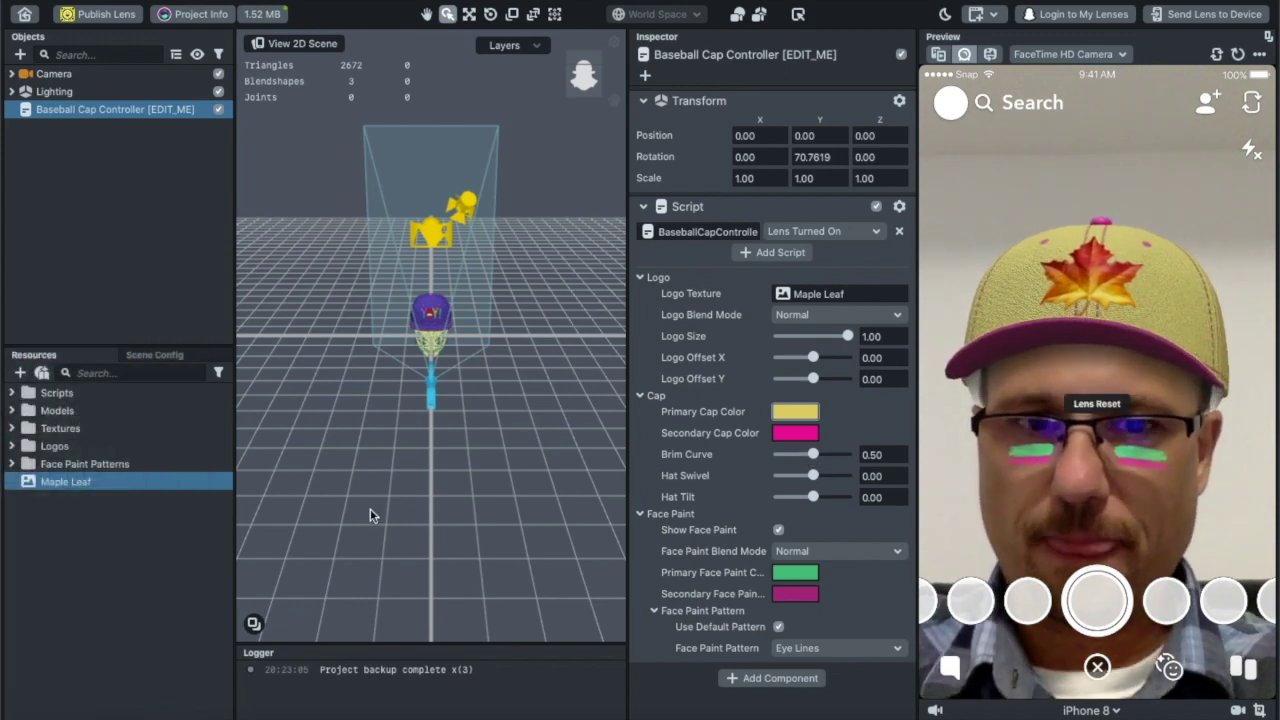
# Set the secondary cap color to a bright orange, starting from a red sampled from the maple leaf logo and adjusting its hue and brightness
pyautogui.click(796, 436)
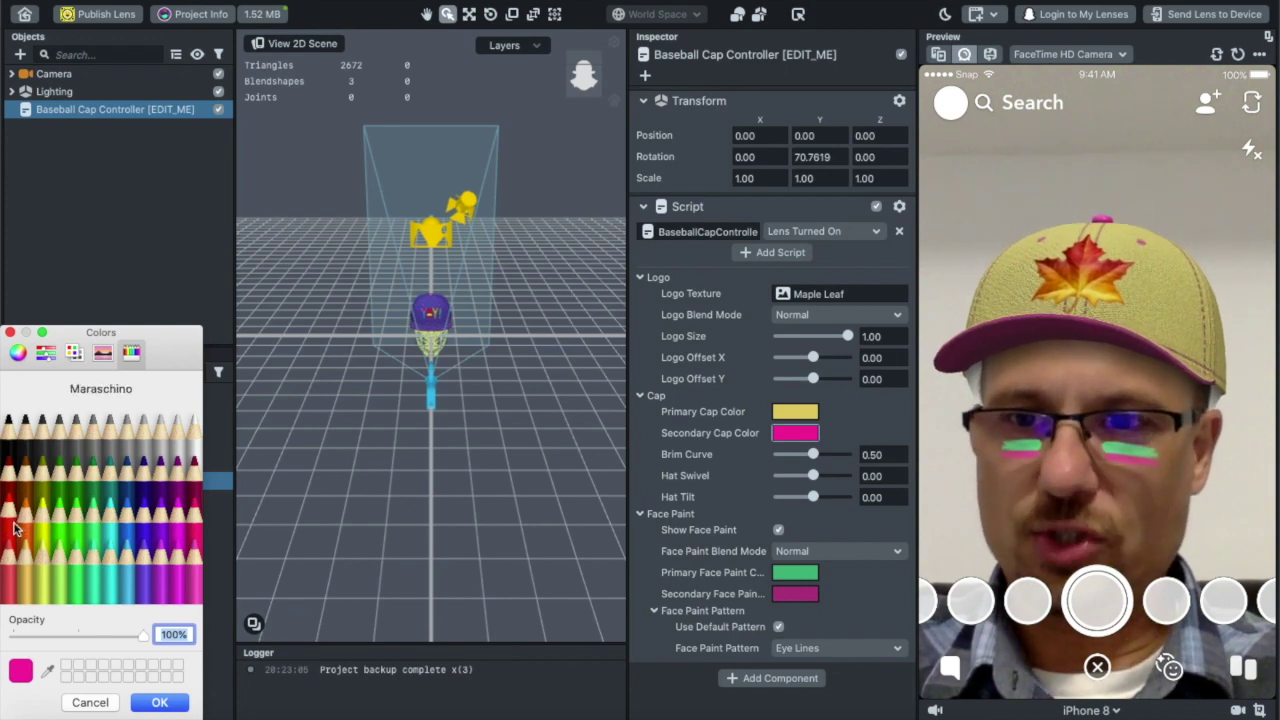
pyautogui.click(47, 670)
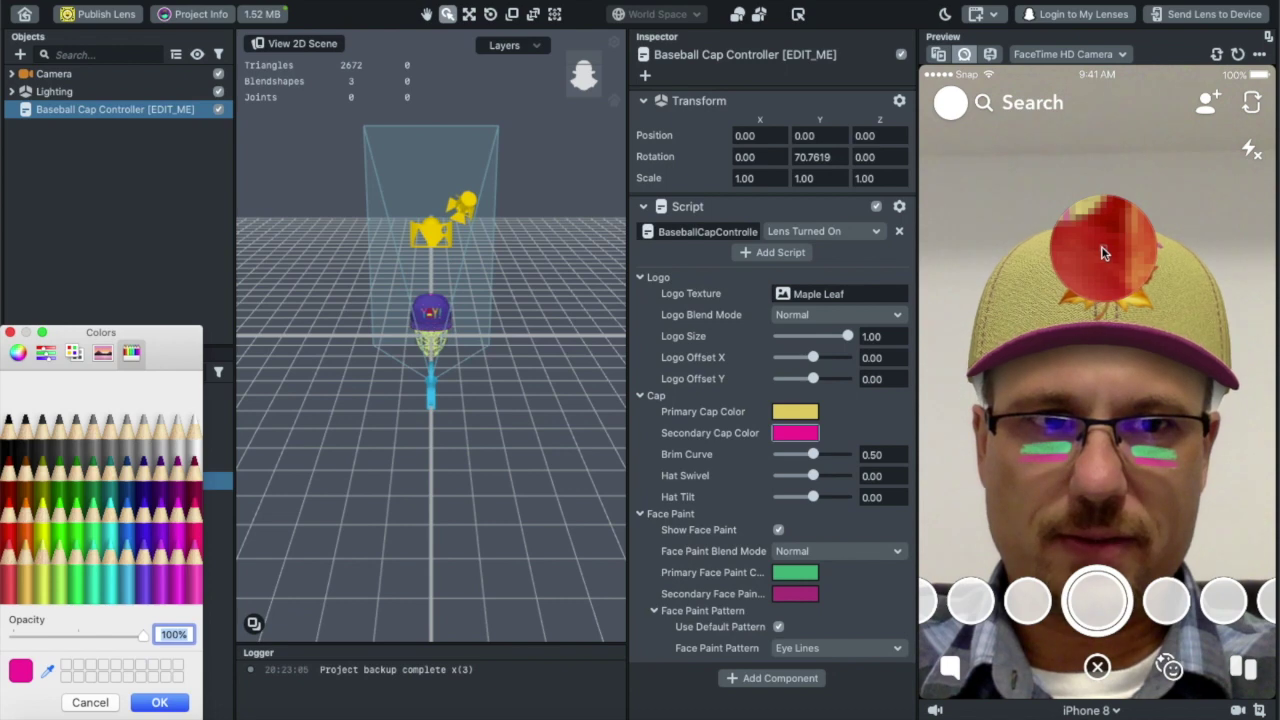
pyautogui.click(1104, 252)
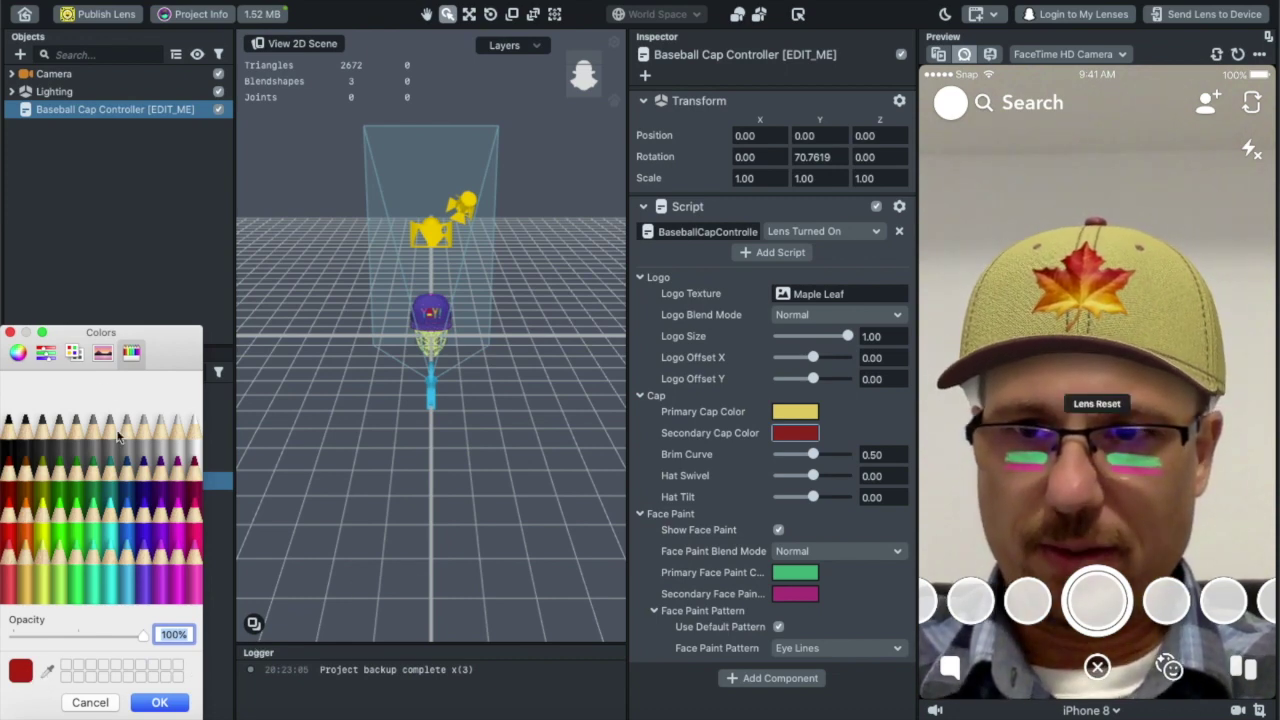
pyautogui.click(18, 352)
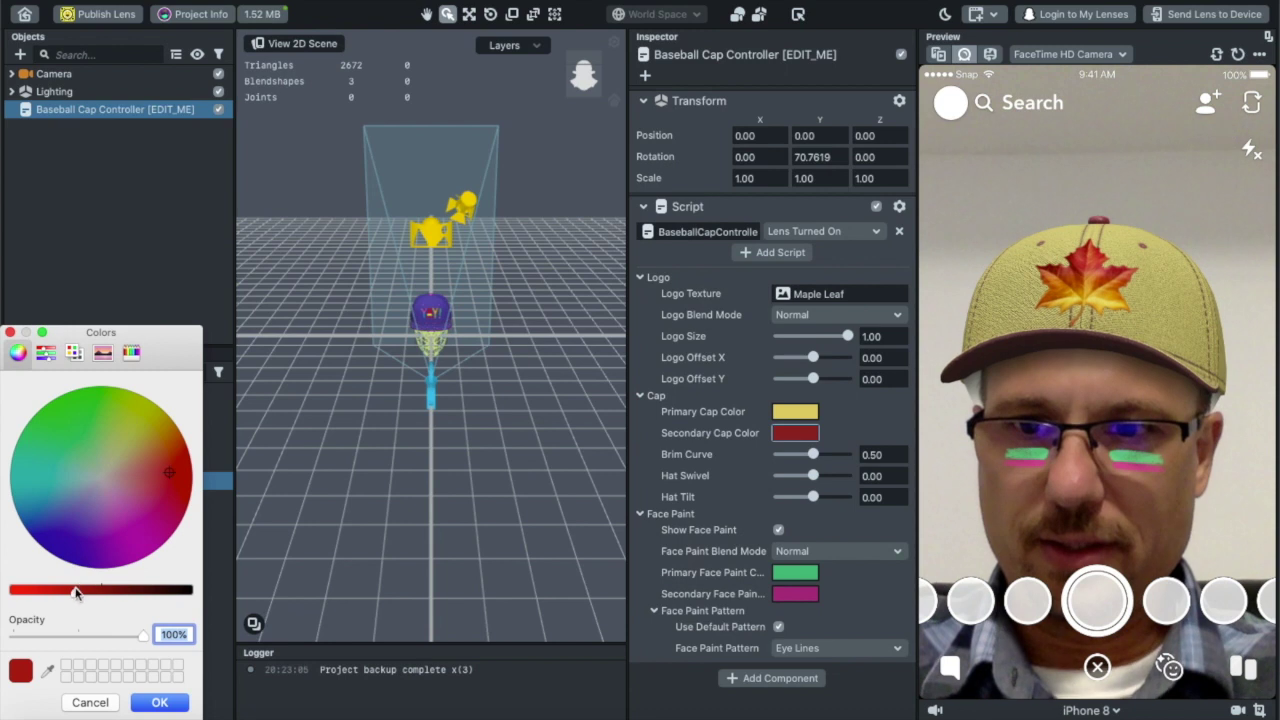
pyautogui.moveTo(73, 594)
pyautogui.mouseDown()
pyautogui.moveTo(37, 594)
pyautogui.moveTo(53, 593)
pyautogui.mouseUp()
pyautogui.moveTo(170, 474); pyautogui.dragTo(169, 460)
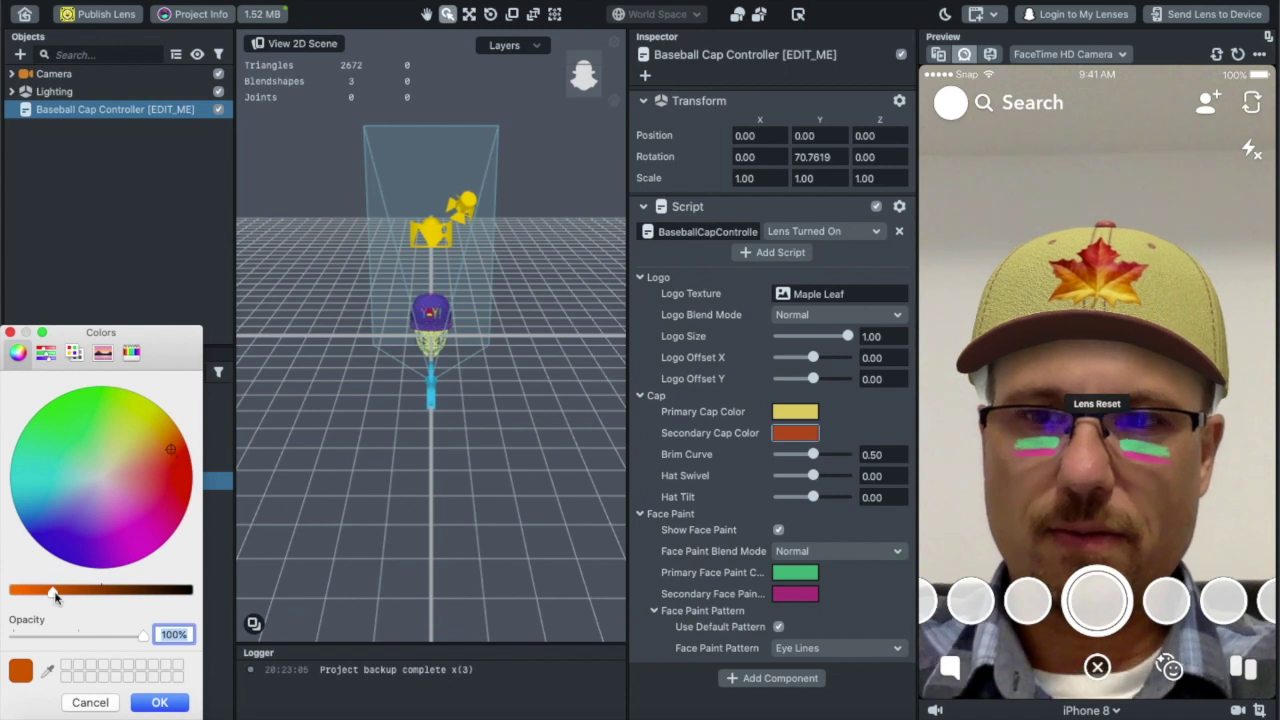
pyautogui.moveTo(53, 593); pyautogui.dragTo(33, 595)
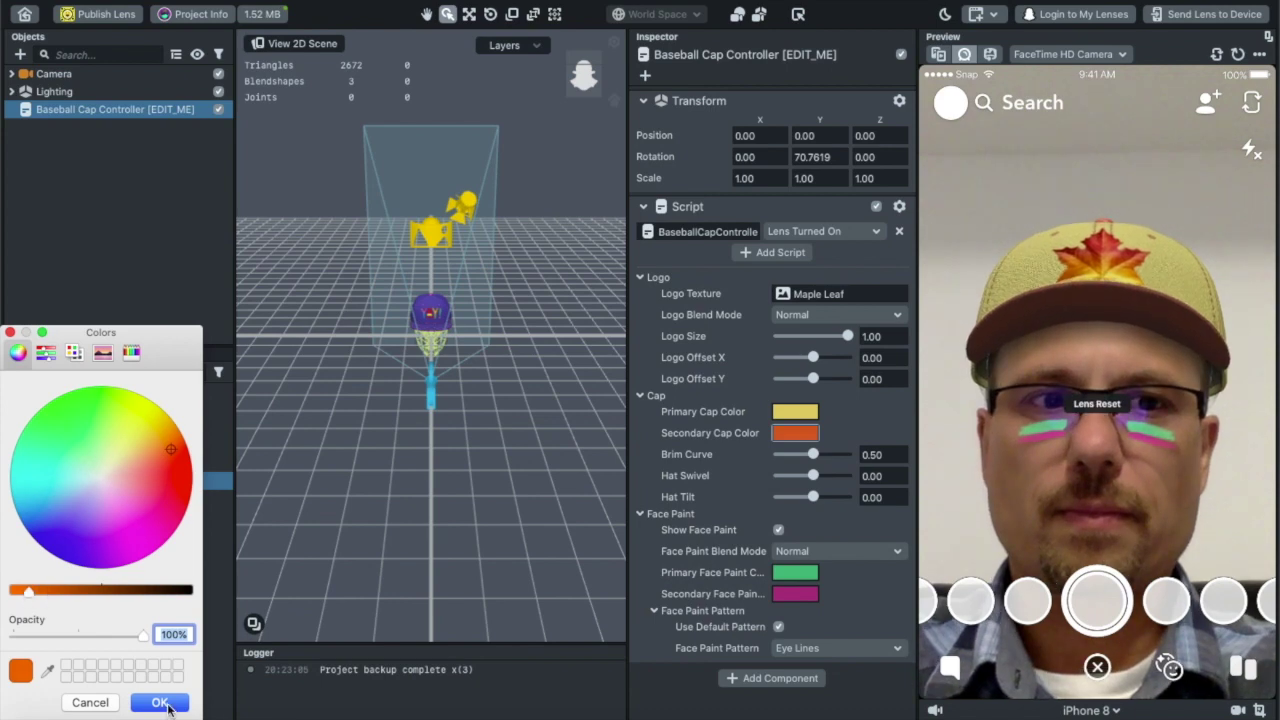
pyautogui.click(160, 703)
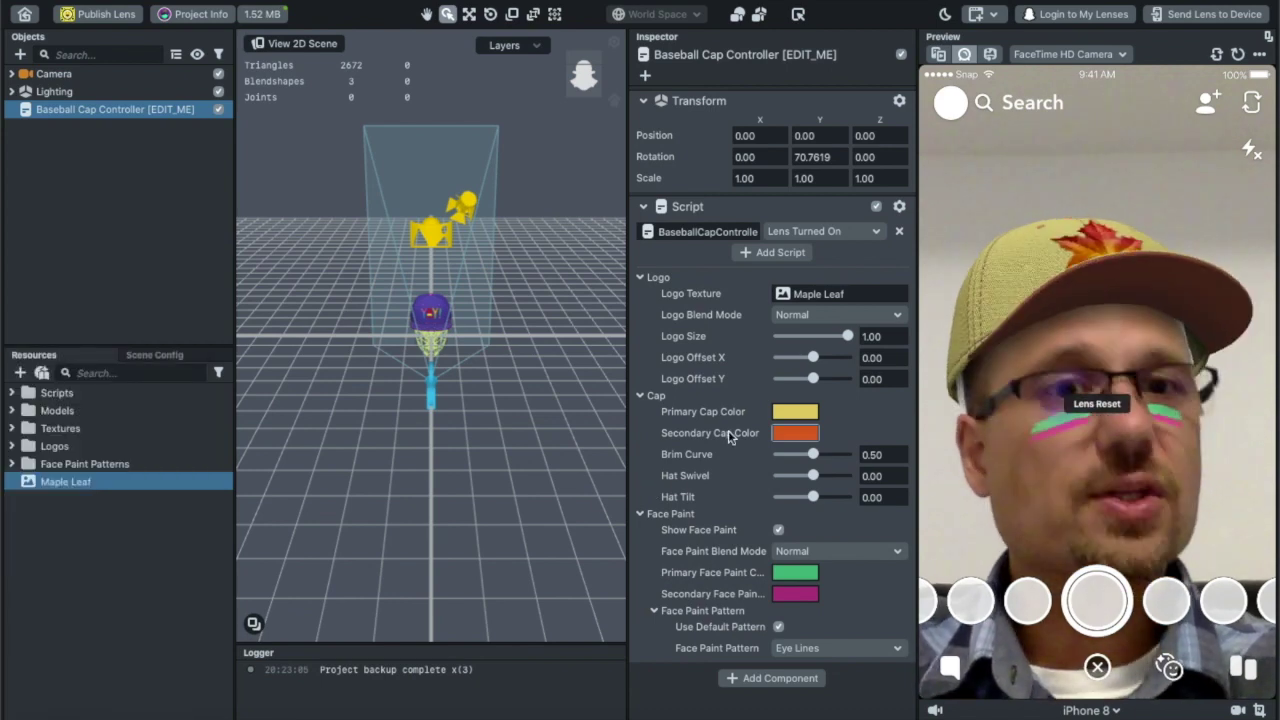
# Try a nearly flat brim curve of 0.05 on the cap, and raise the brim curve to its maximum
pyautogui.click(812, 455)
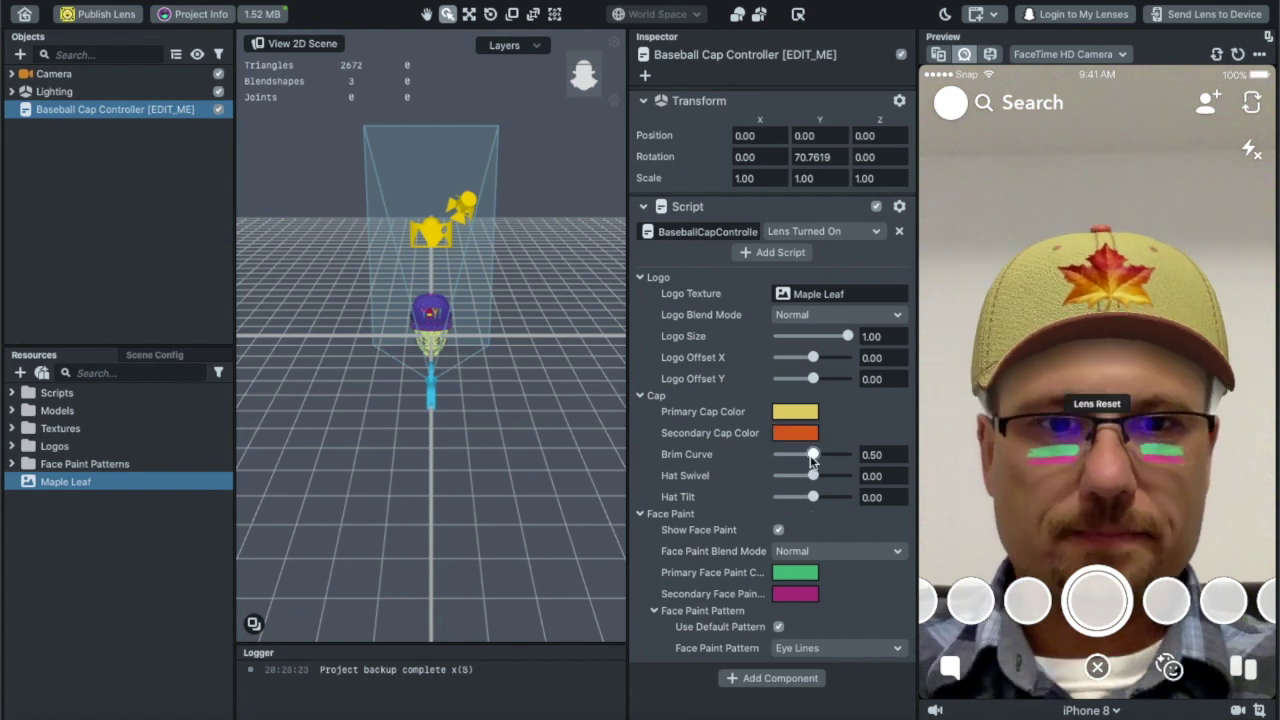
pyautogui.moveTo(812, 455); pyautogui.dragTo(782, 457)
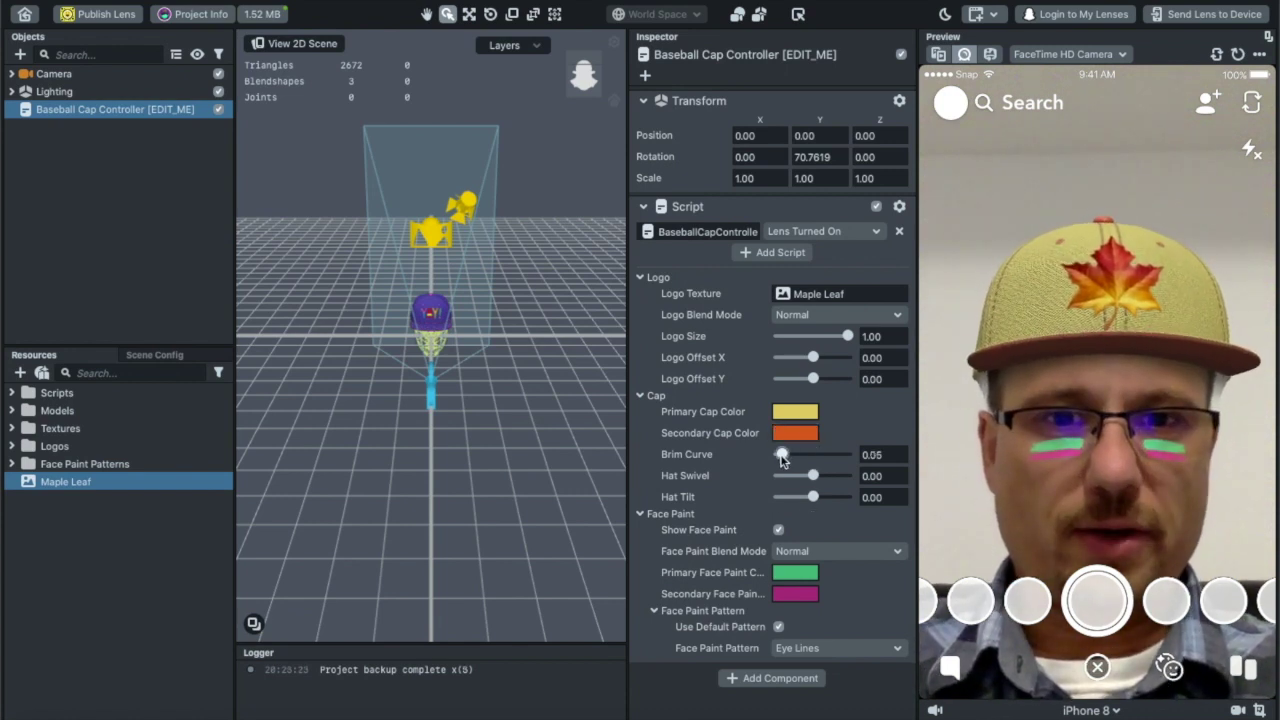
pyautogui.moveTo(782, 457); pyautogui.dragTo(846, 454)
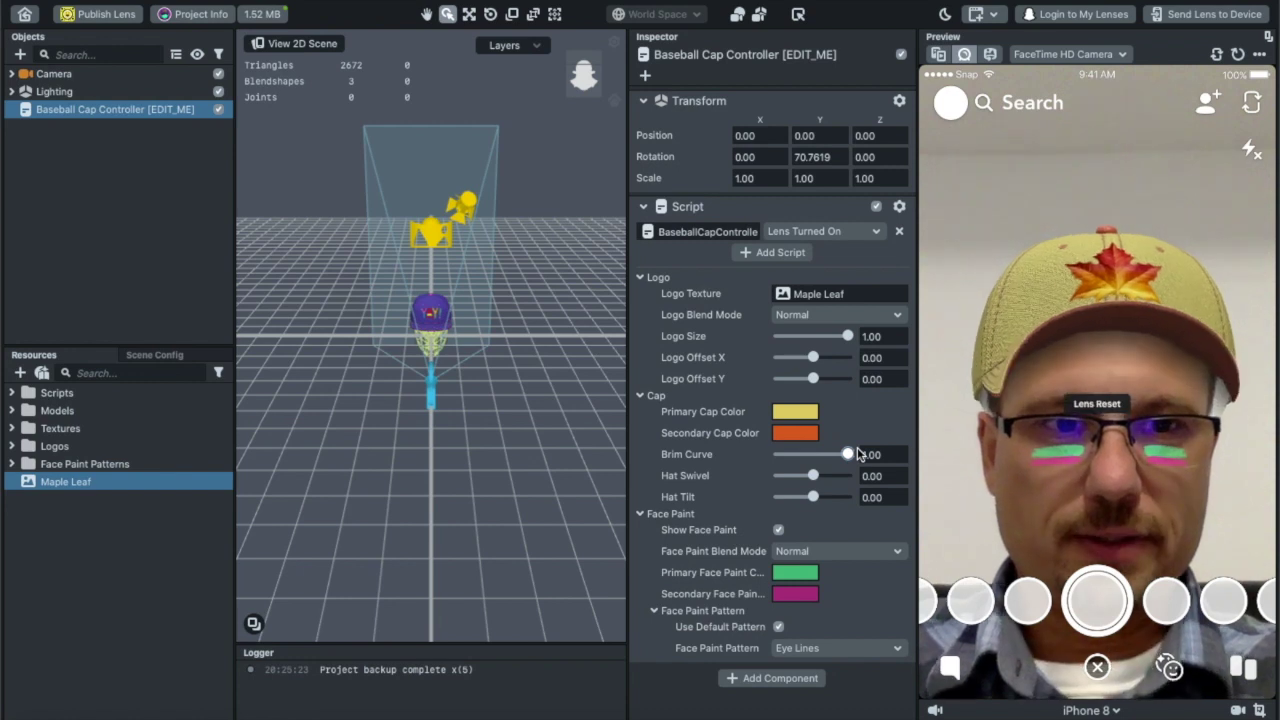
# Set the cap's brim curve to 0.50, try a hat tilt of -1.00, and leave hat swivel and tilt at 0.00
pyautogui.moveTo(857, 451); pyautogui.dragTo(812, 456)
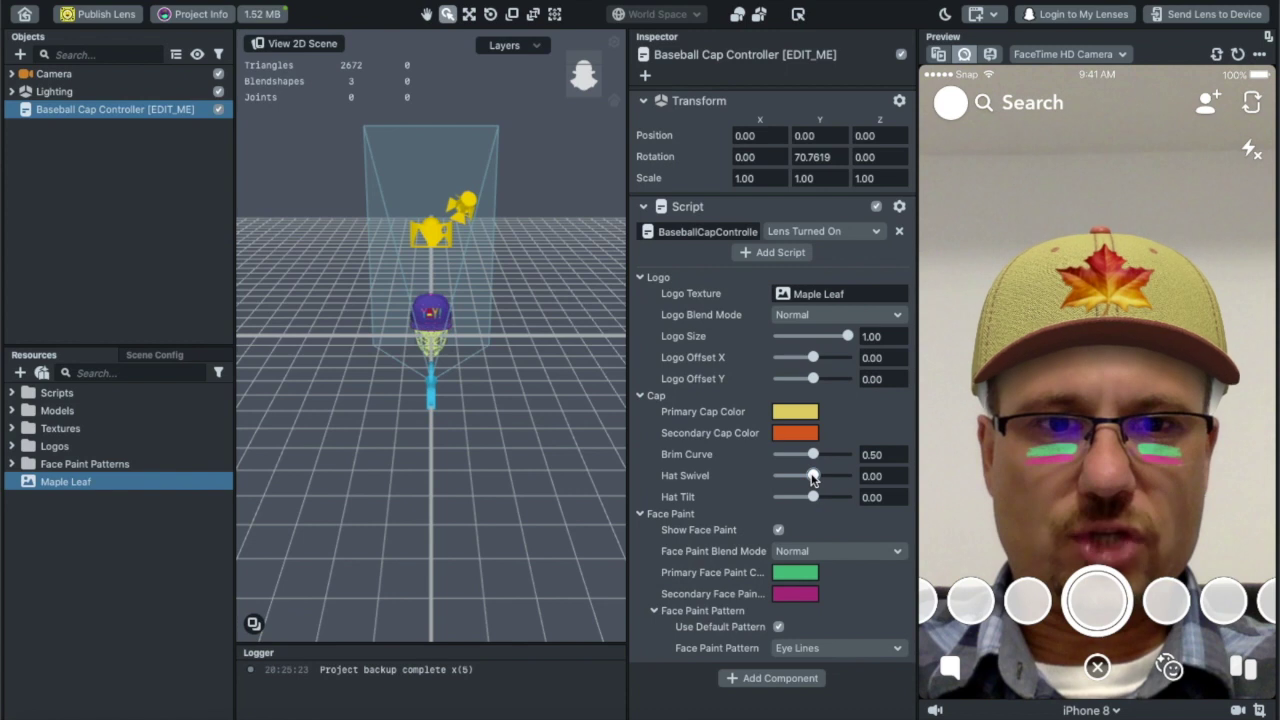
pyautogui.moveTo(812, 477)
pyautogui.mouseDown()
pyautogui.moveTo(846, 479)
pyautogui.moveTo(750, 494)
pyautogui.moveTo(811, 480)
pyautogui.mouseUp()
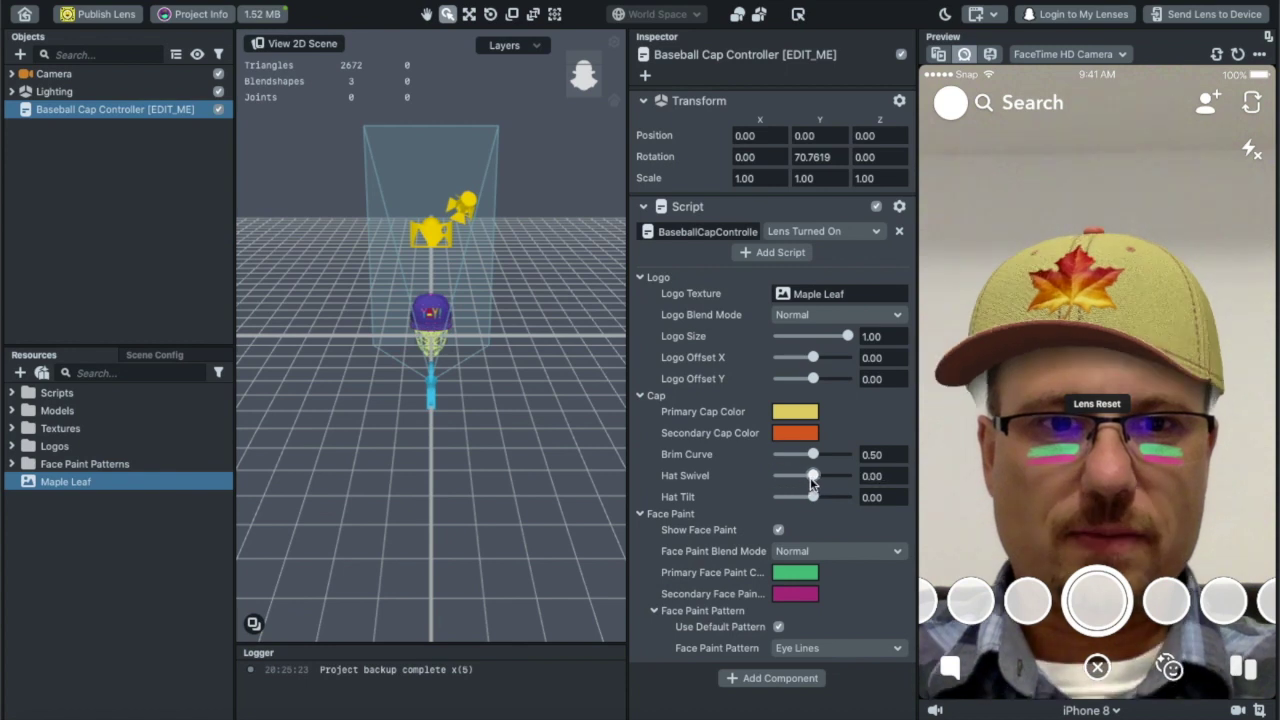
pyautogui.moveTo(815, 503); pyautogui.dragTo(733, 510)
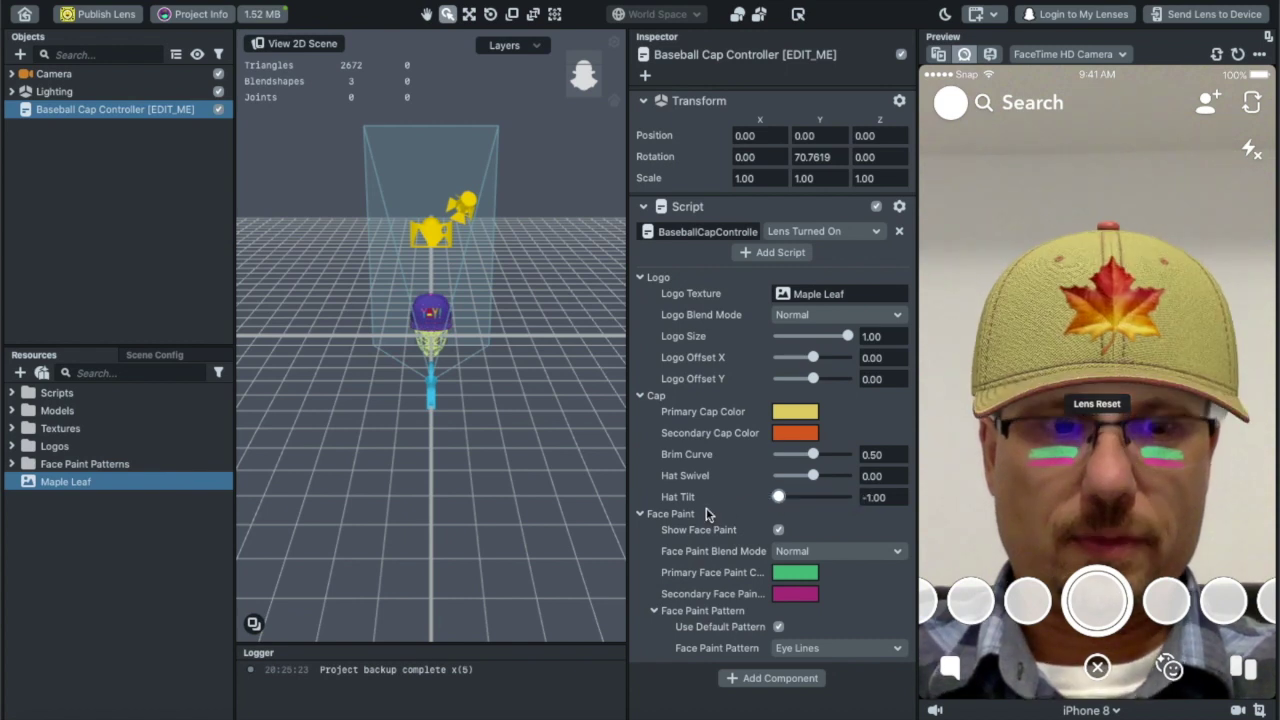
pyautogui.moveTo(779, 497); pyautogui.dragTo(811, 511)
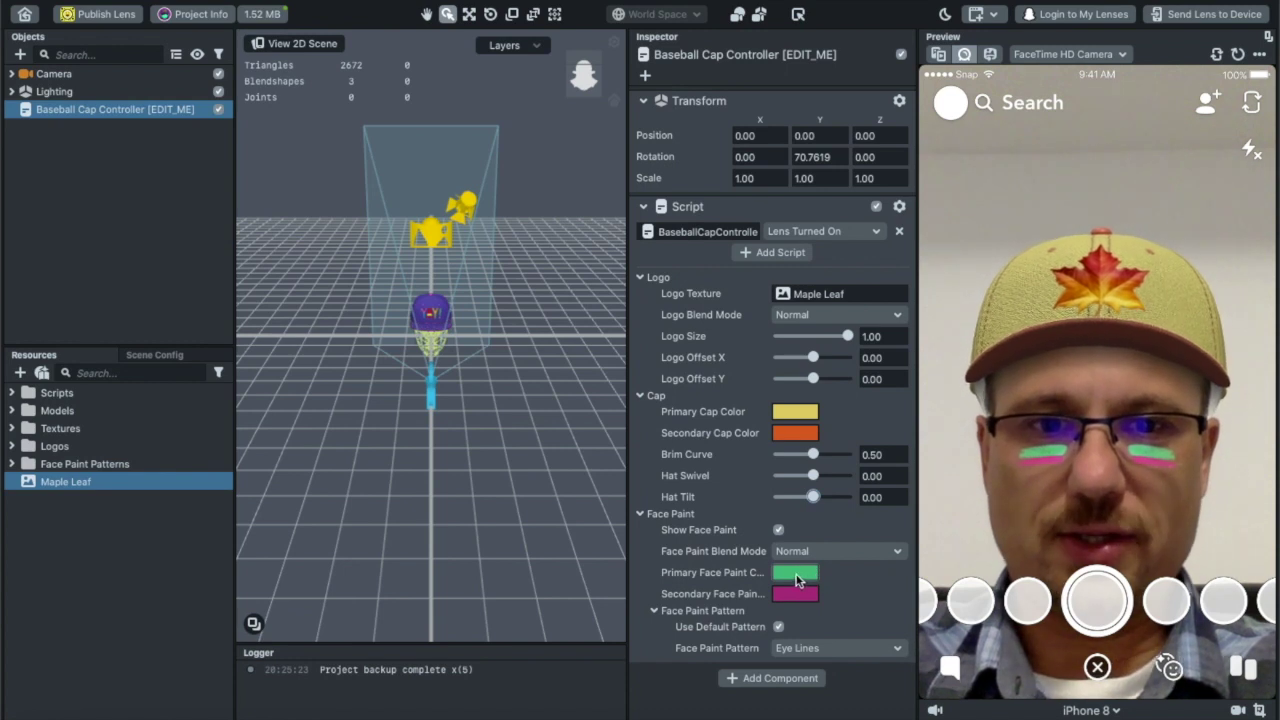
# Set the primary face paint color to the yellow sampled from the primary cap color swatch
pyautogui.moveTo(797, 580)
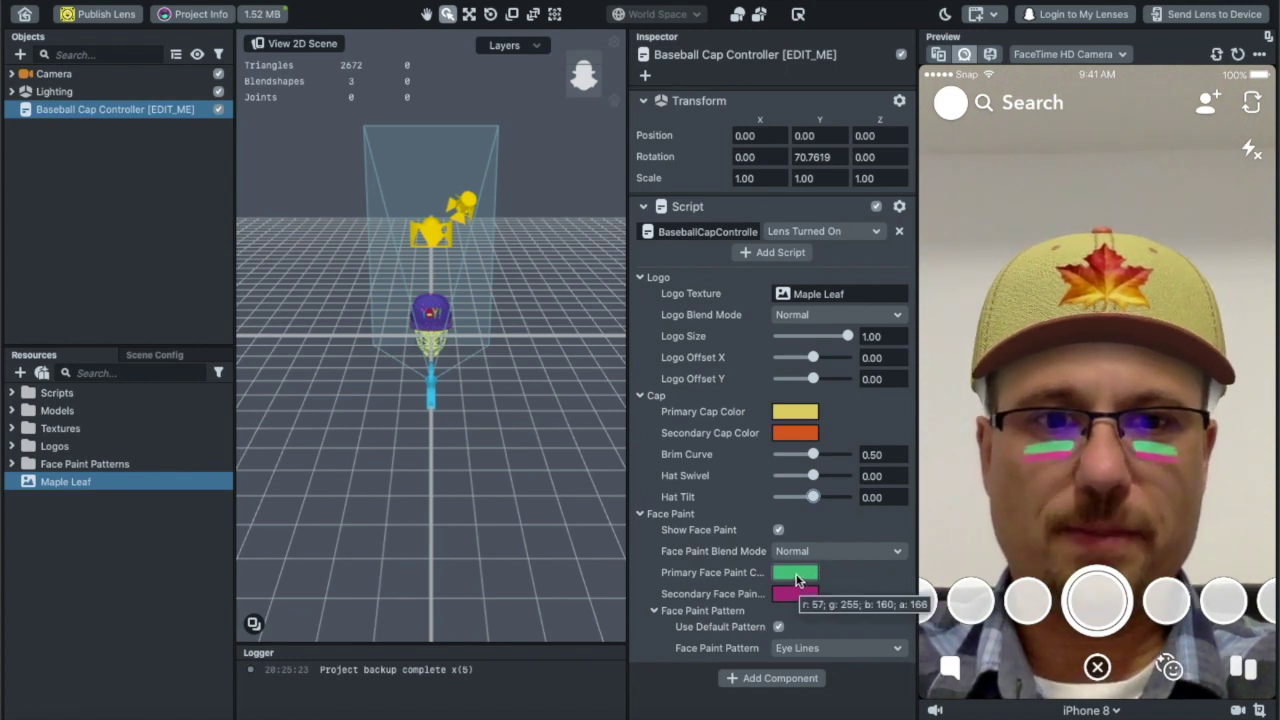
pyautogui.click(796, 574)
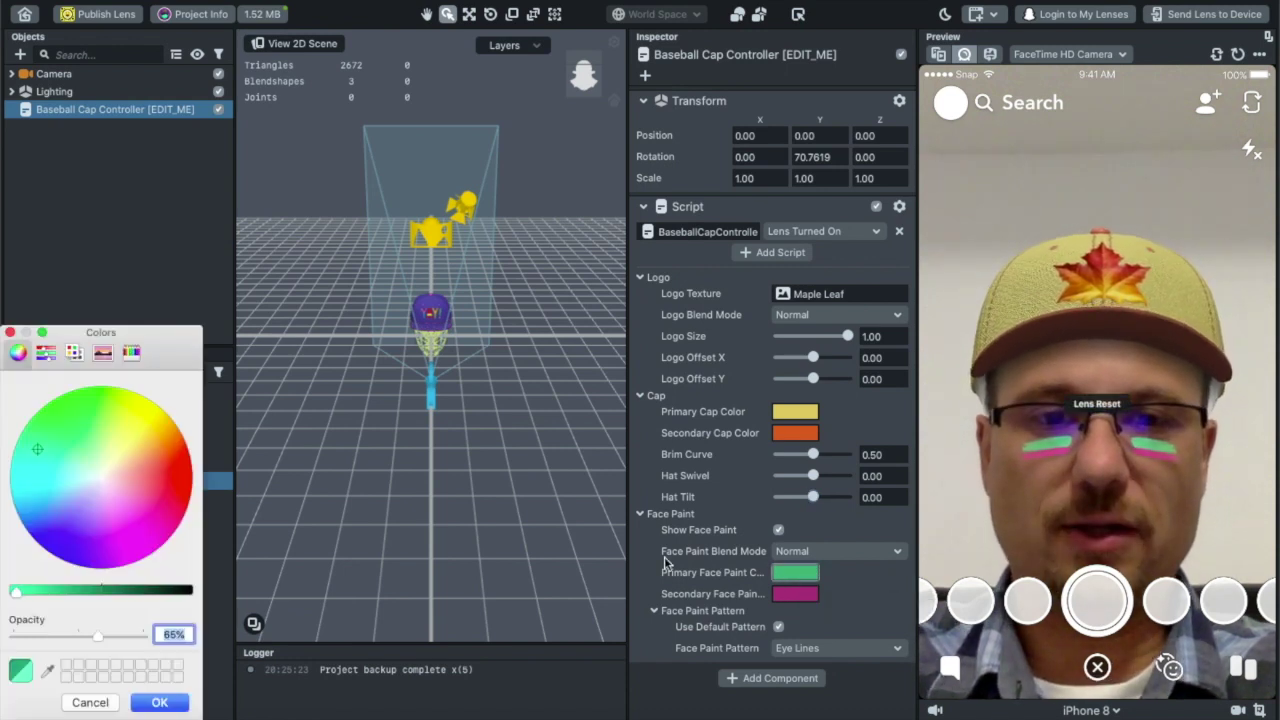
pyautogui.click(47, 671)
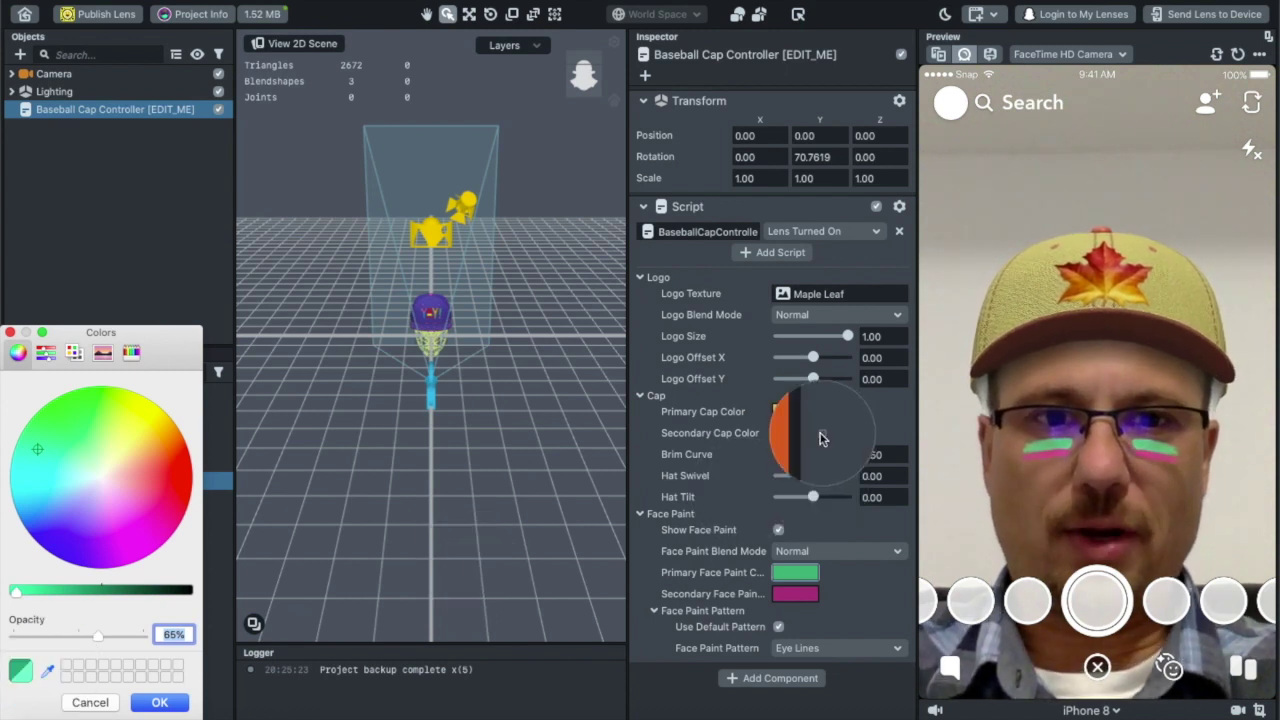
pyautogui.click(807, 416)
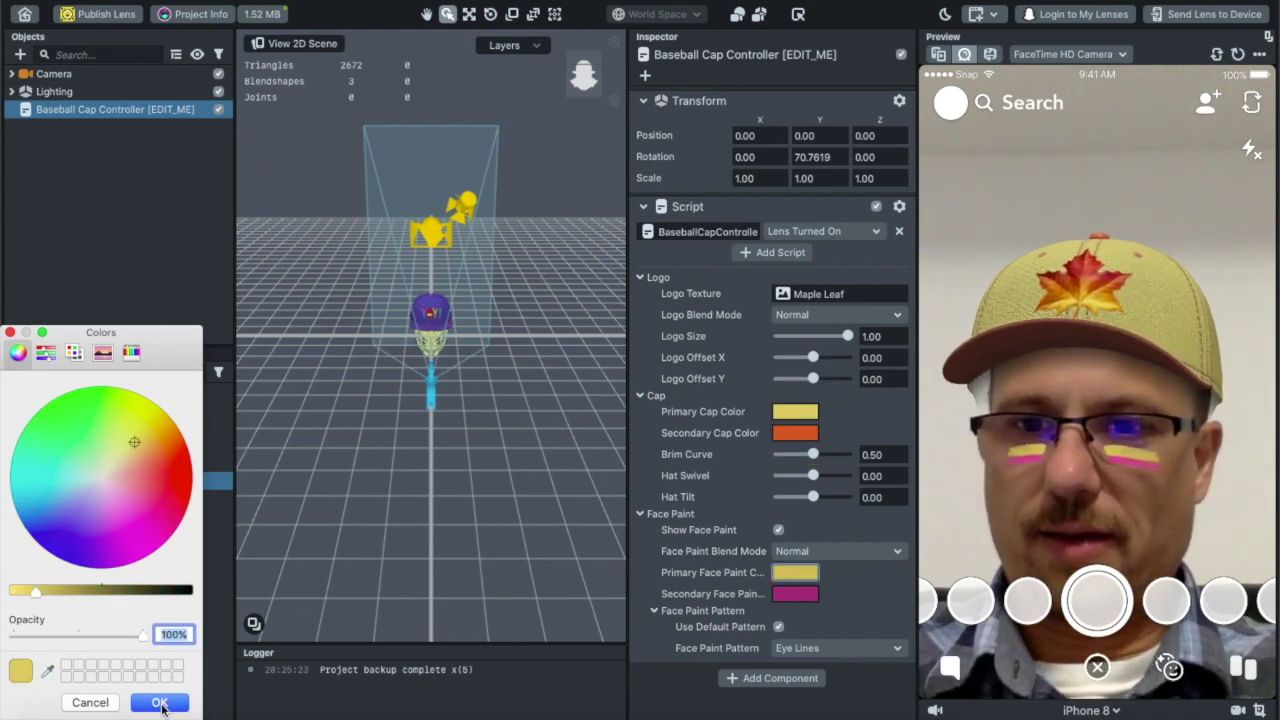
pyautogui.click(160, 703)
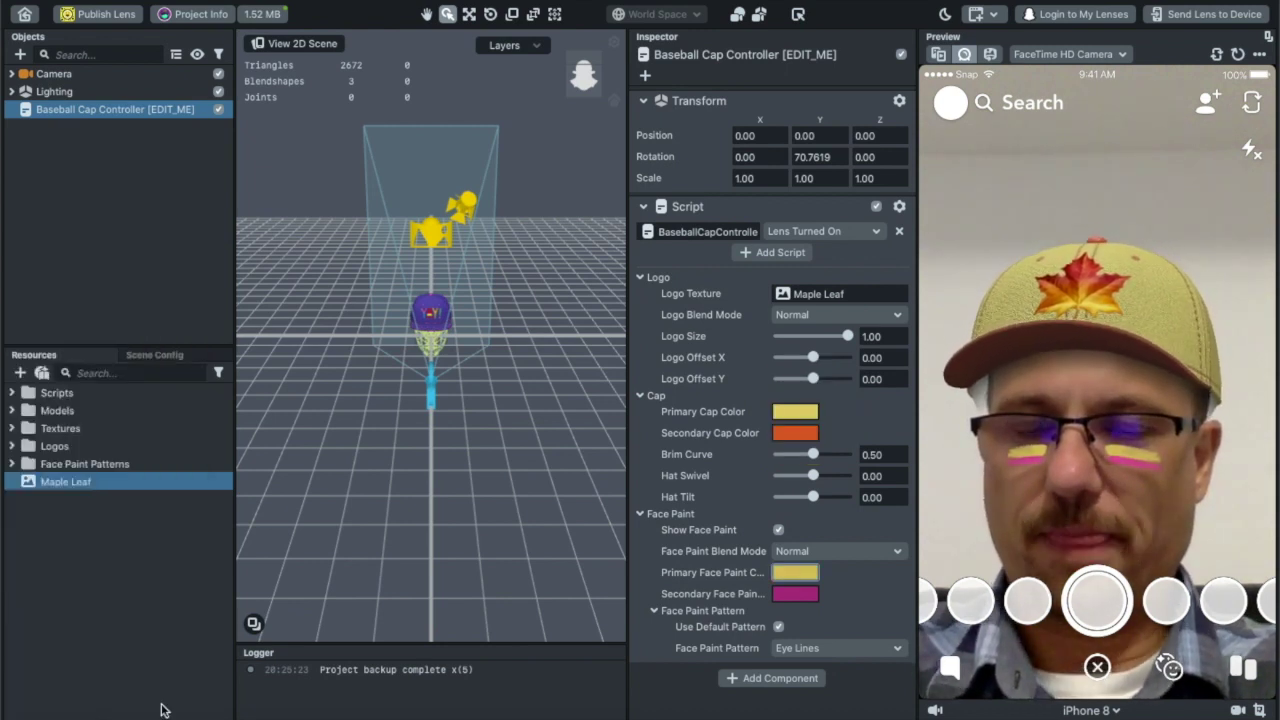
# Set the secondary face paint color to the orange sampled from the secondary cap color swatch
pyautogui.click(795, 595)
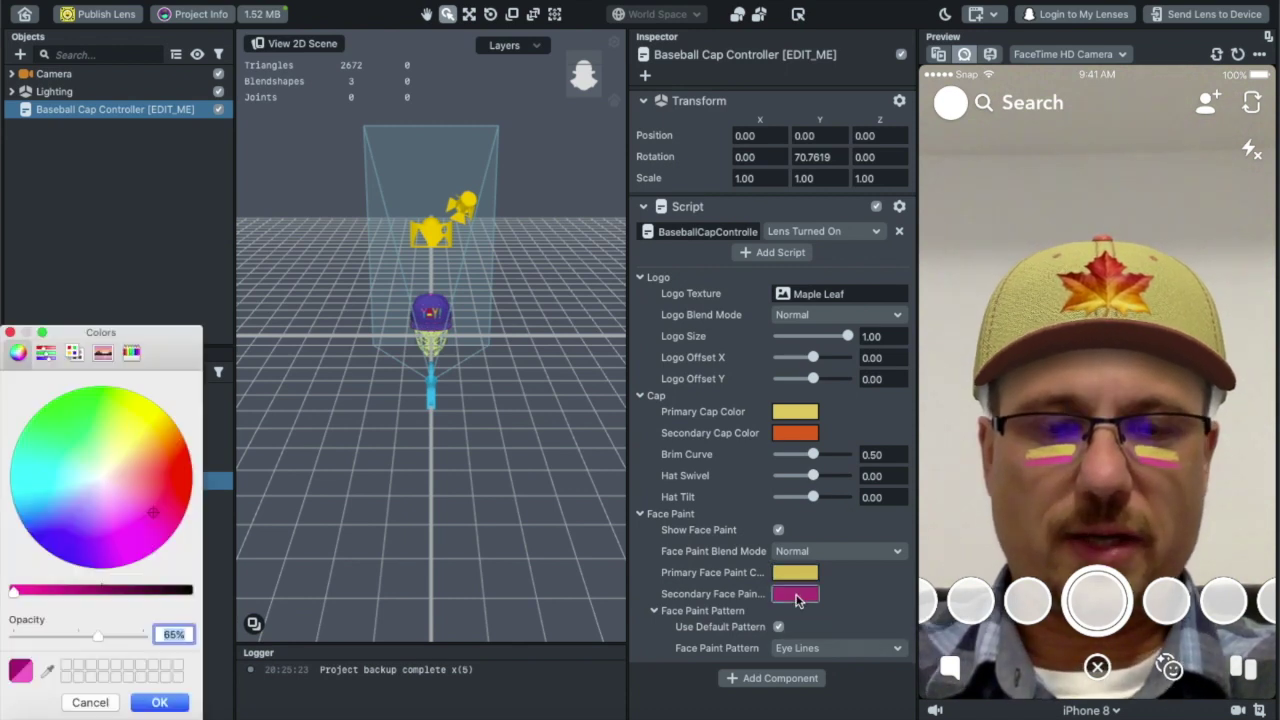
pyautogui.click(48, 676)
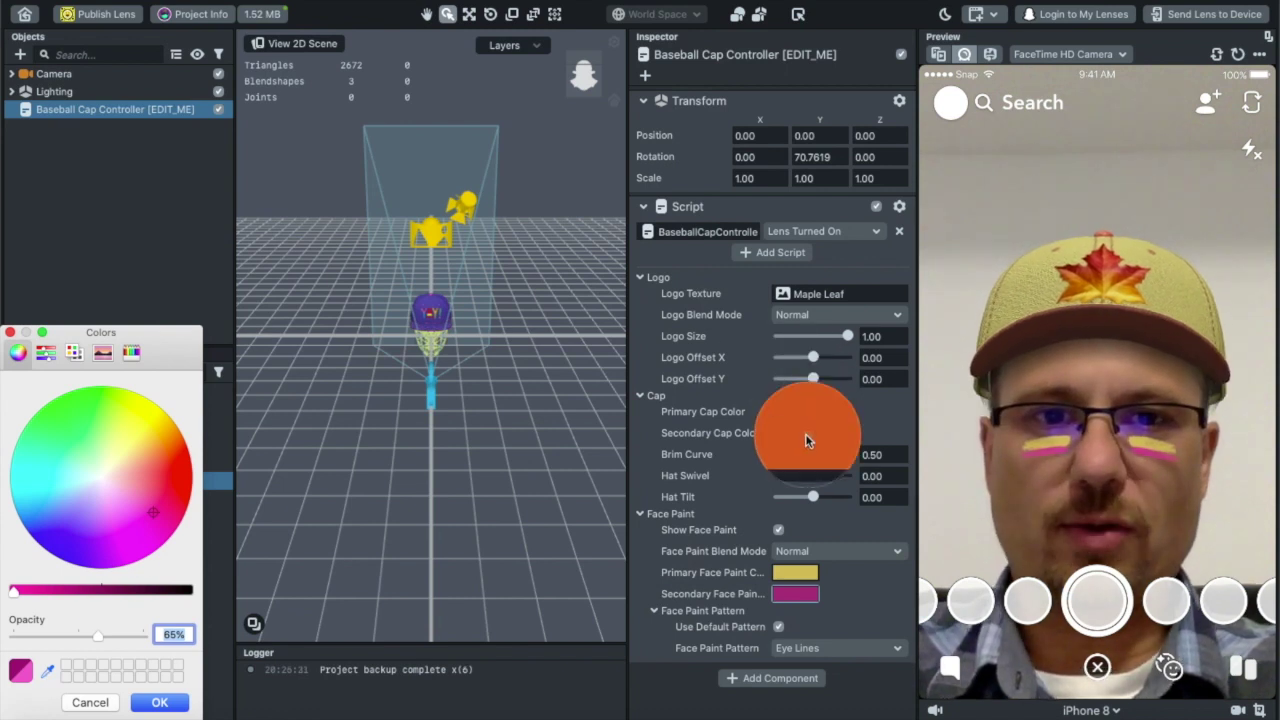
pyautogui.click(805, 438)
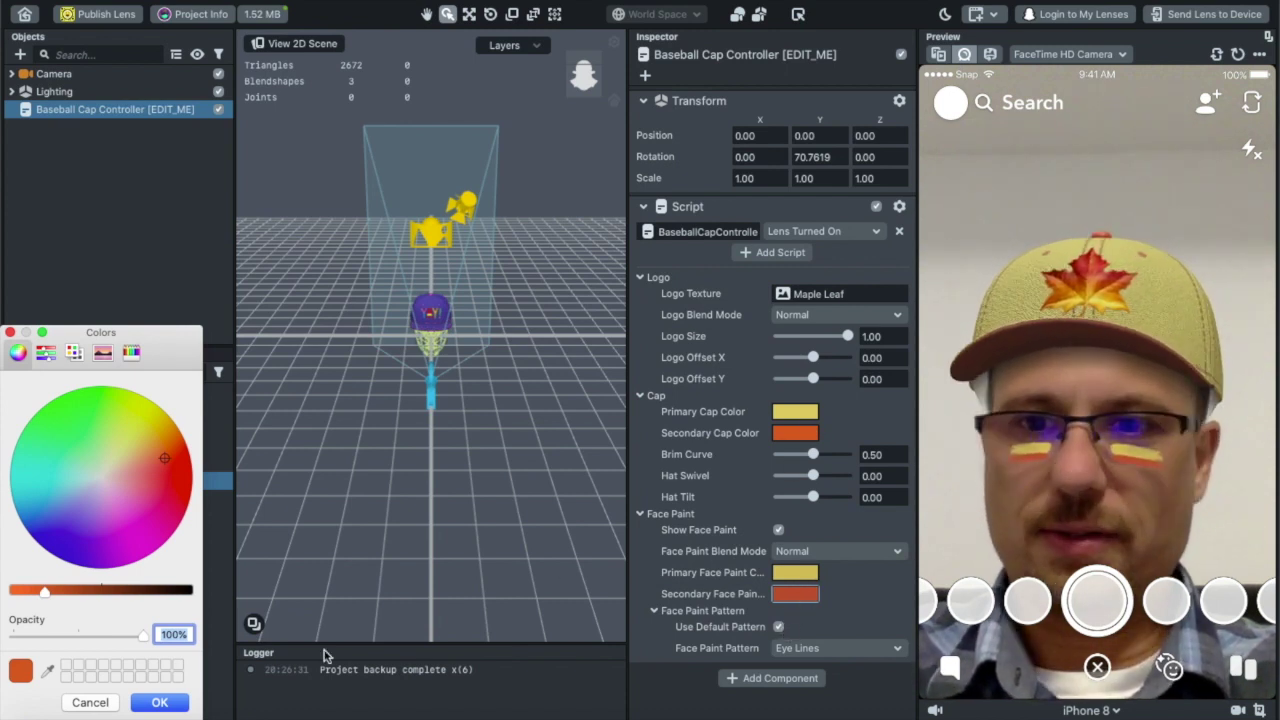
pyautogui.click(165, 703)
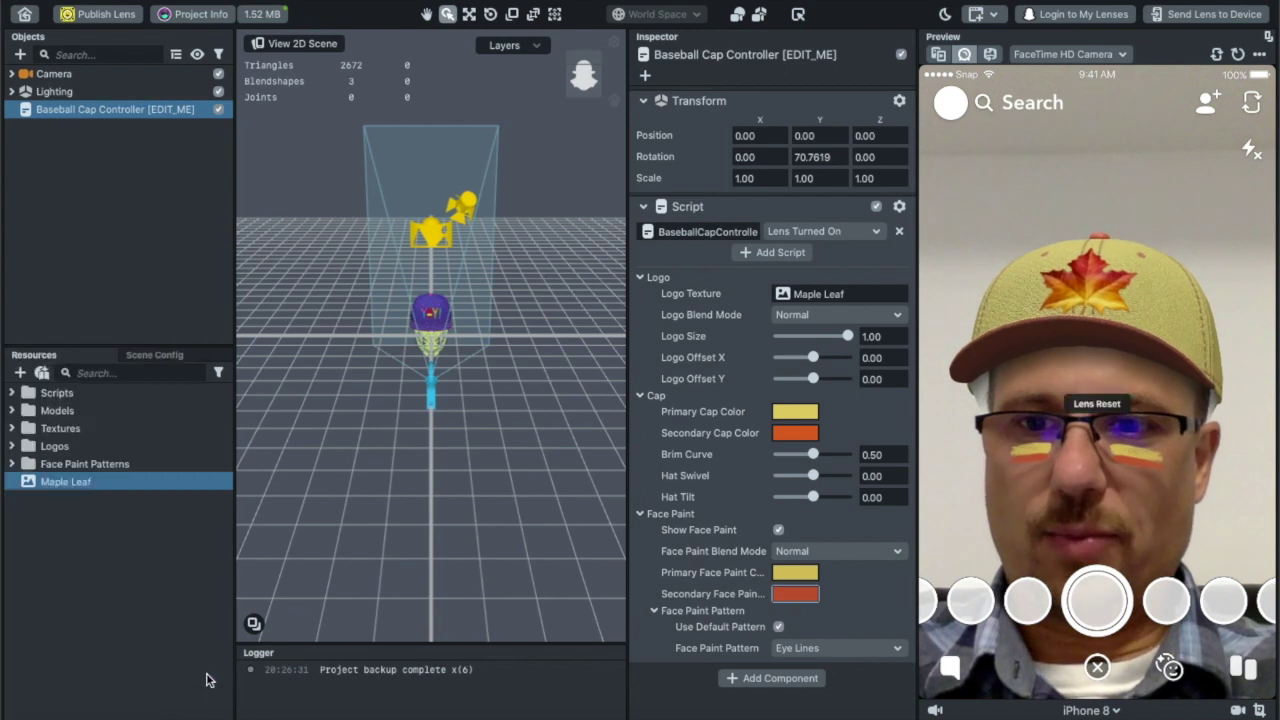
# Try the Eye Mask, Kitty and Swirl face paint patterns, and return the pattern to Eye Lines
pyautogui.click(822, 649)
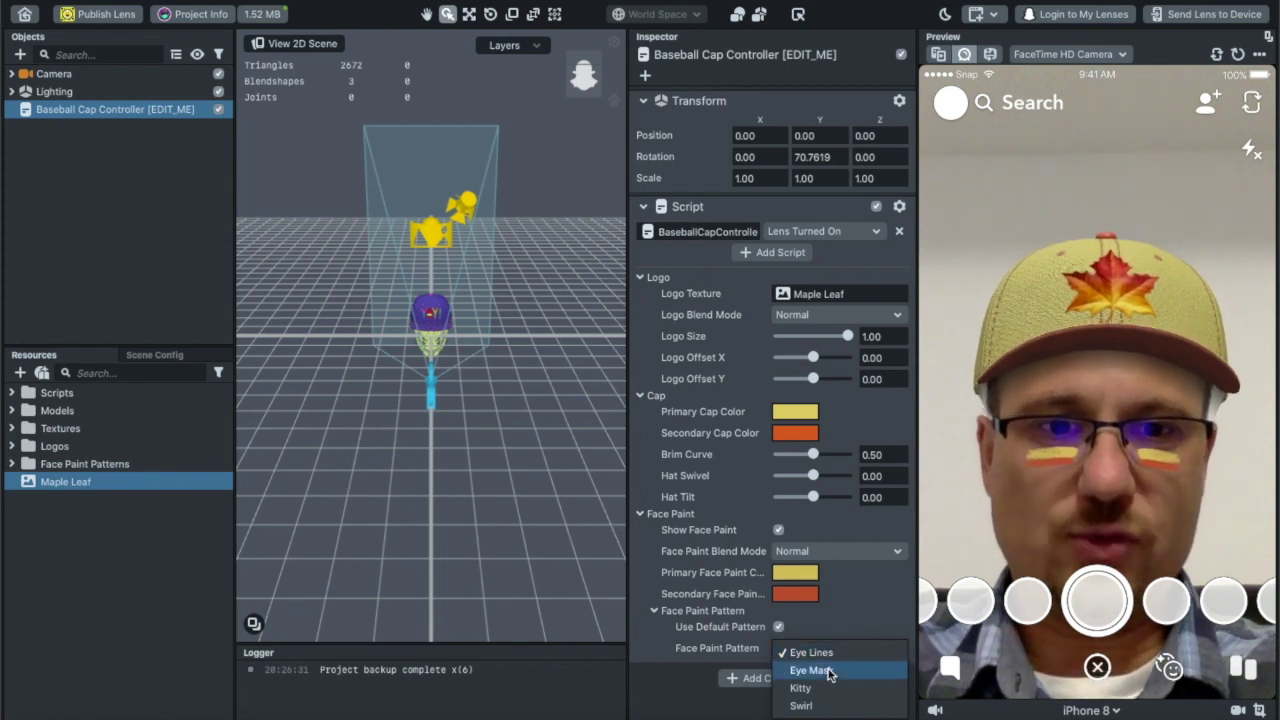
pyautogui.click(824, 670)
pyautogui.click(840, 650)
pyautogui.click(835, 672)
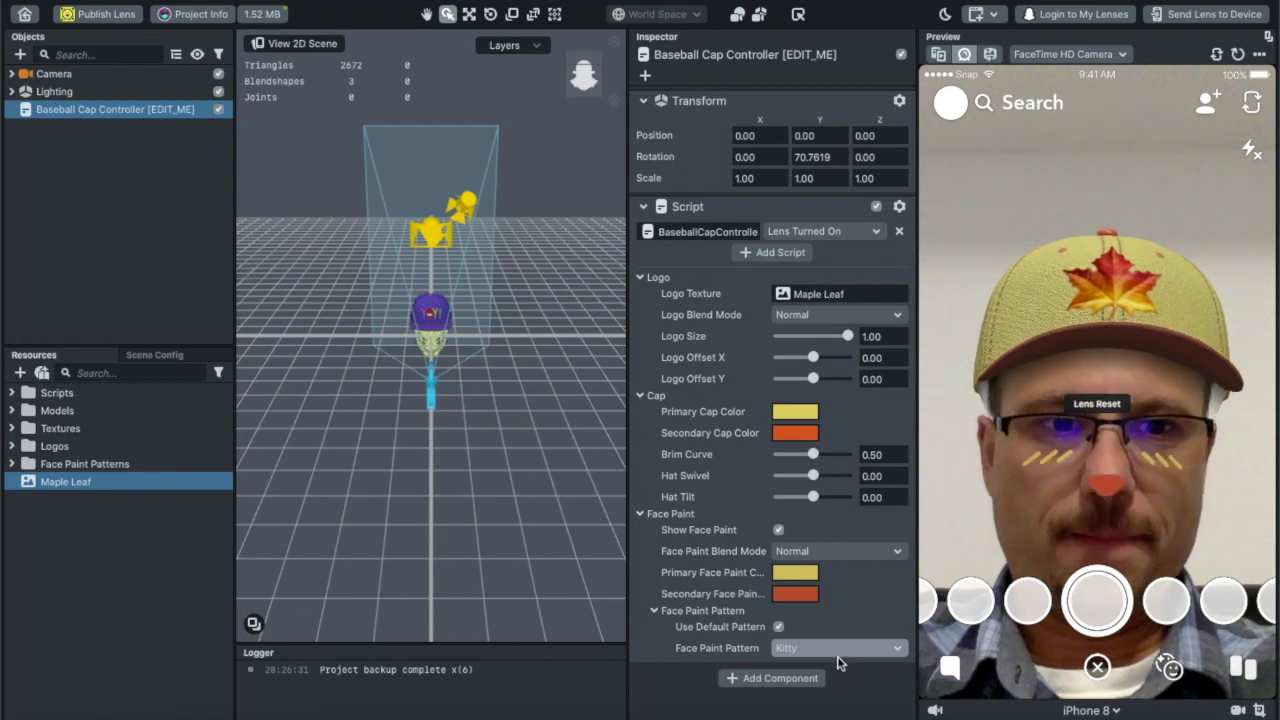
pyautogui.click(841, 647)
pyautogui.click(838, 670)
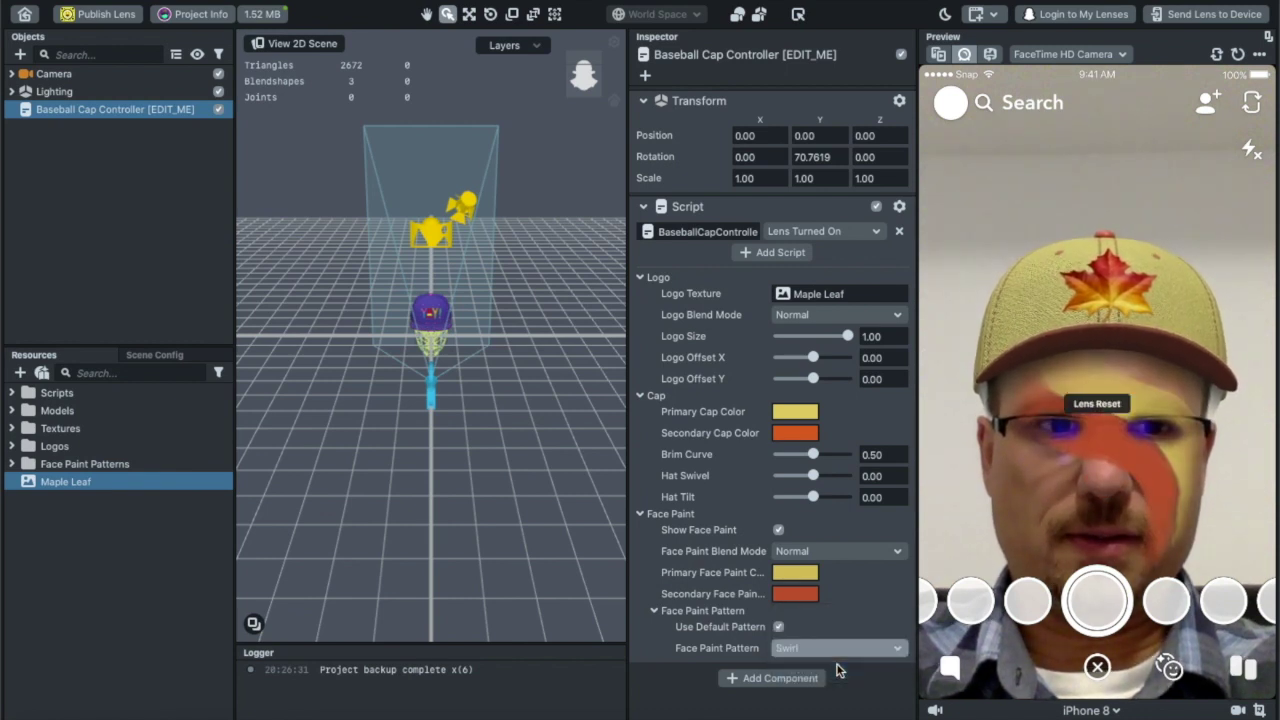
pyautogui.click(838, 648)
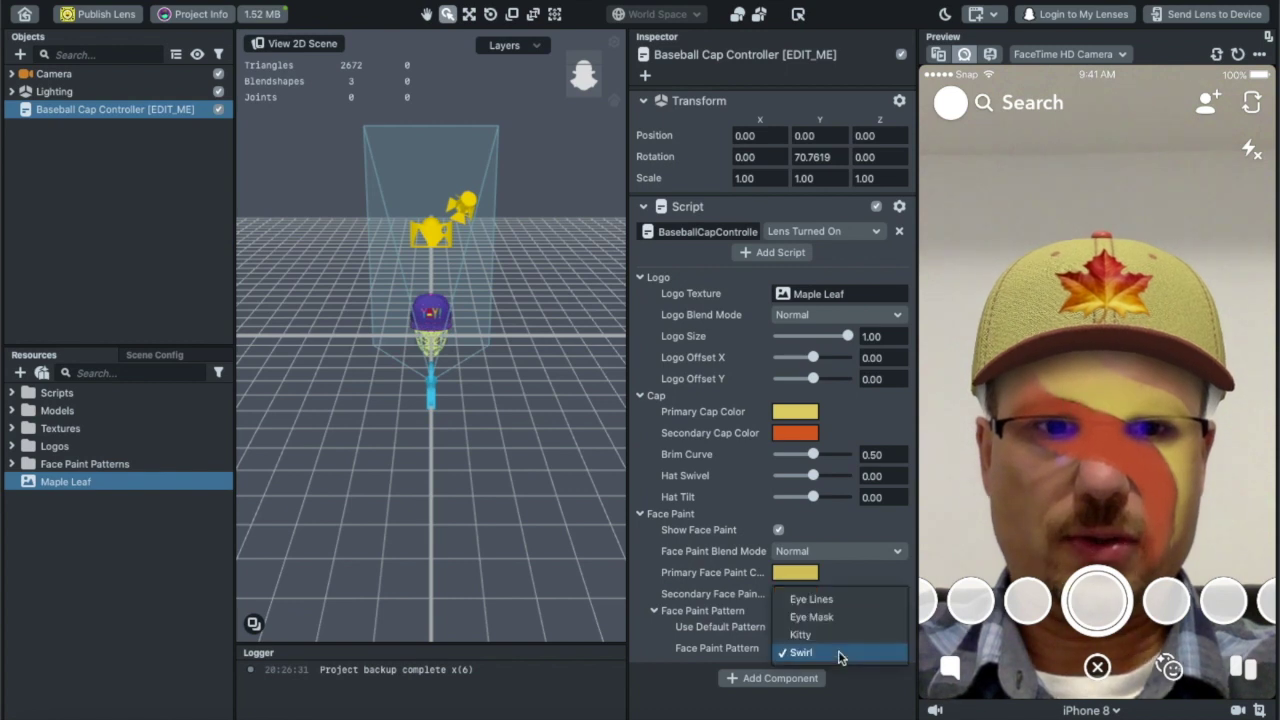
pyautogui.click(840, 600)
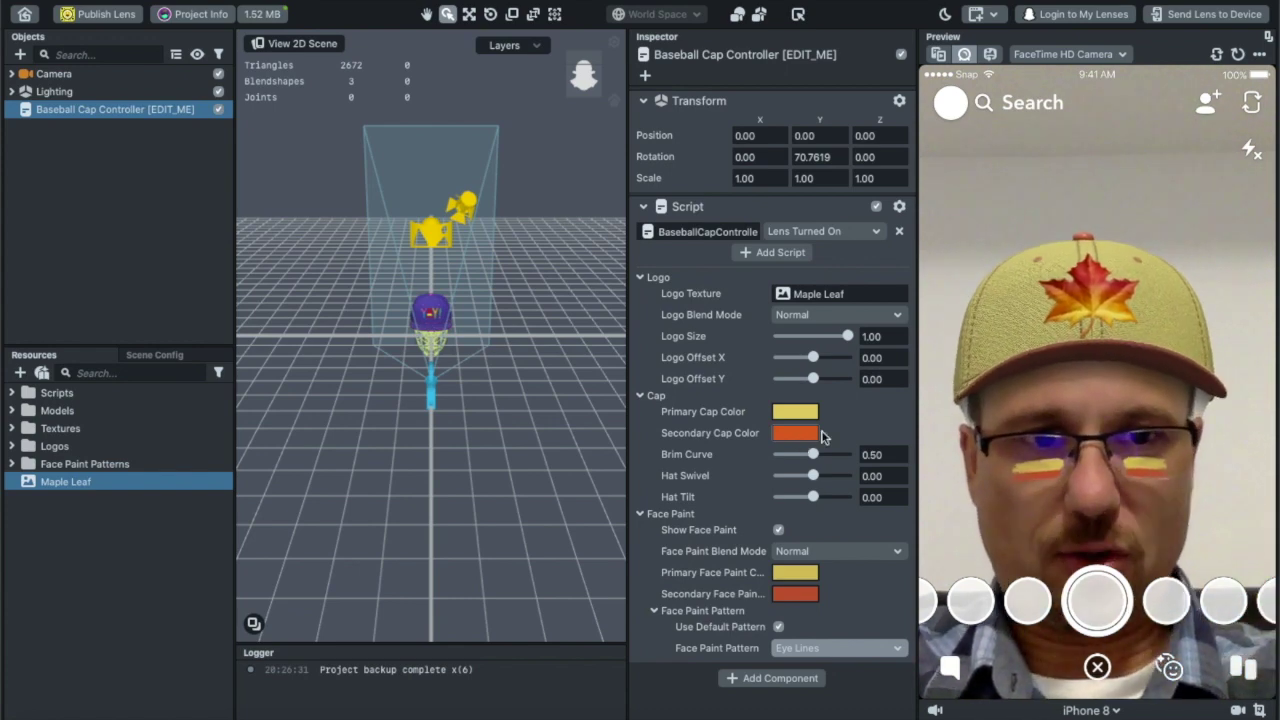
# Darken the secondary face paint color to a brownish red and fine-tune the brightness of the primary face paint yellow
pyautogui.click(793, 595)
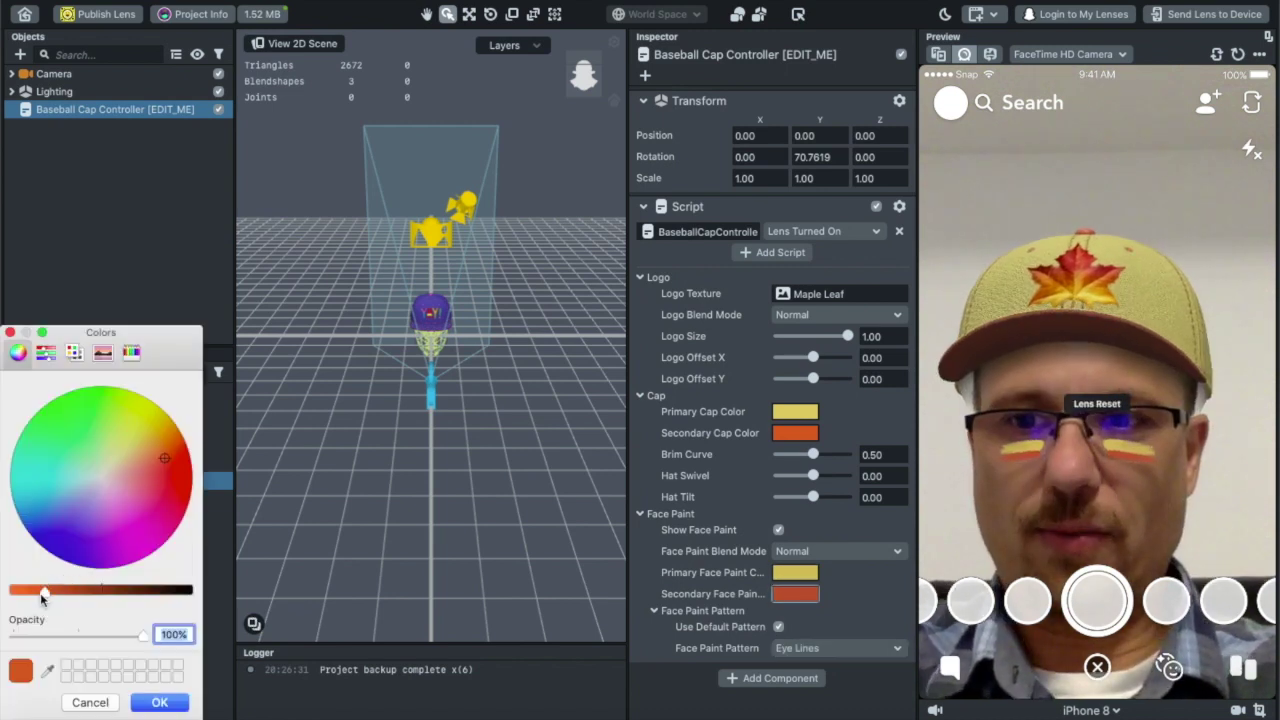
pyautogui.moveTo(44, 595); pyautogui.dragTo(72, 594)
pyautogui.click(160, 701)
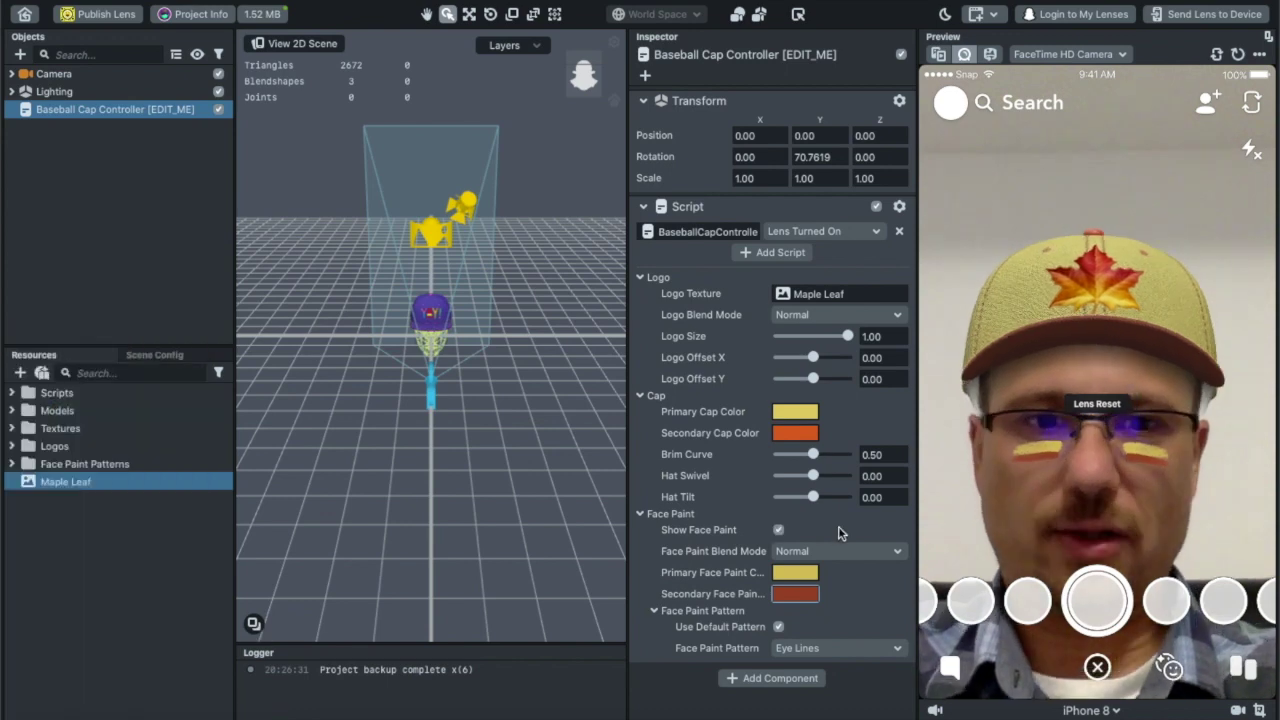
pyautogui.click(800, 572)
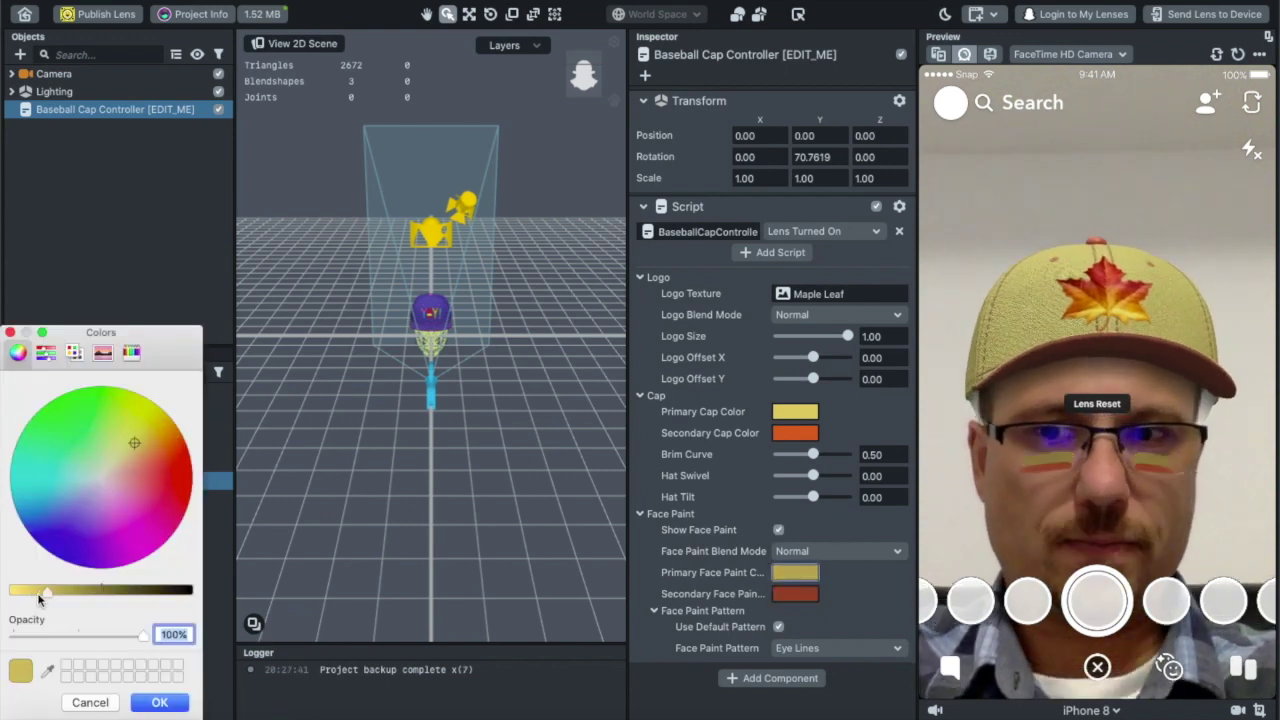
pyautogui.click(172, 700)
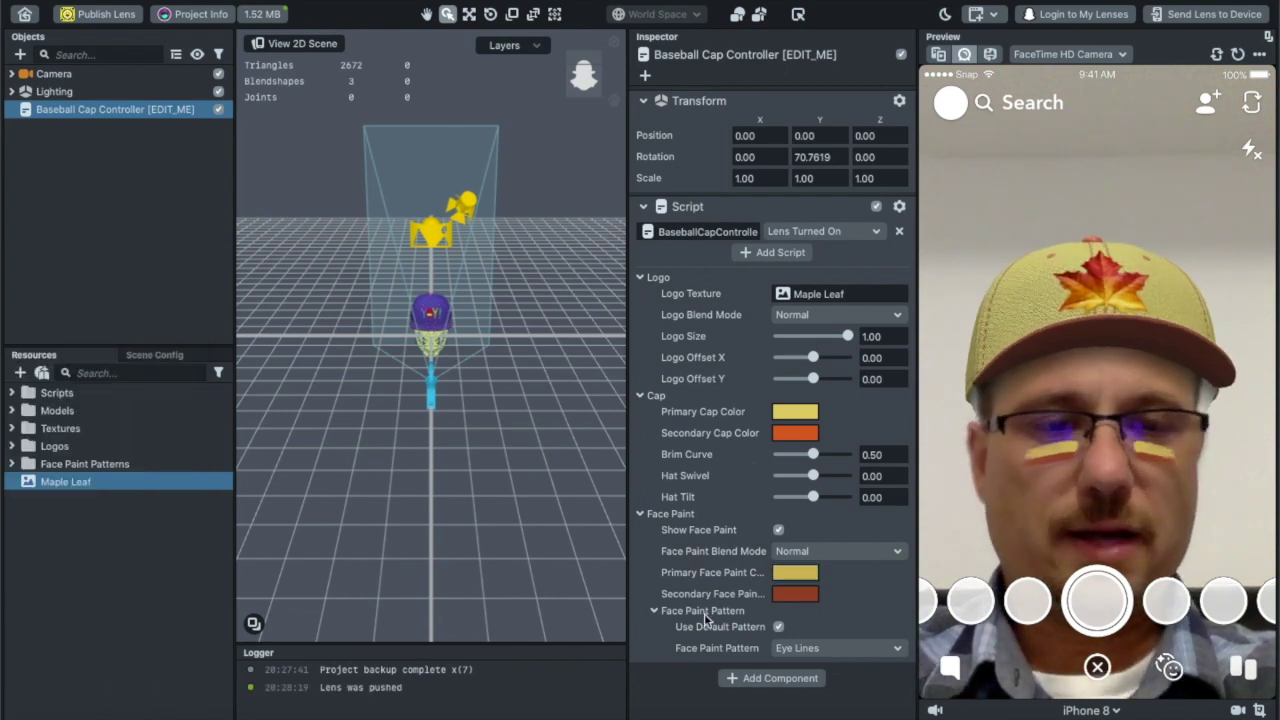
# Send the lens to the paired device for testing
pyautogui.click(1222, 18)
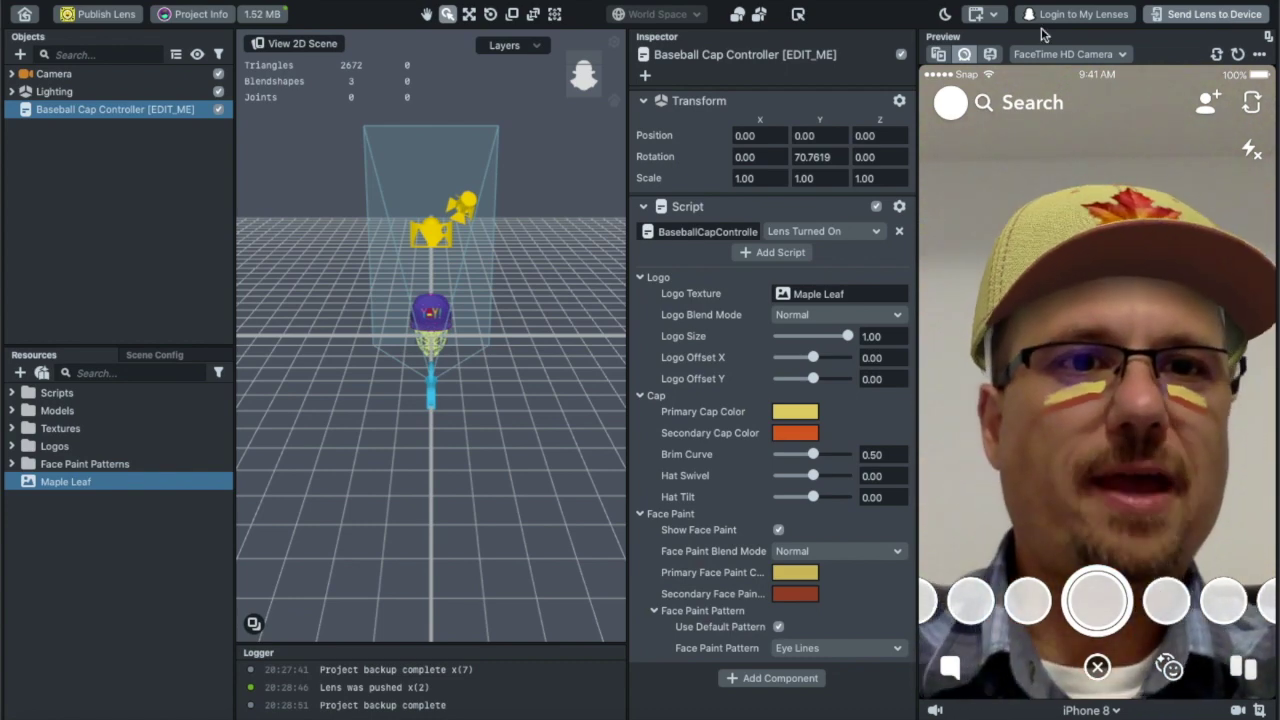
# Change the lens name in the project info to Maple Leaf Cap
pyautogui.click(203, 15)
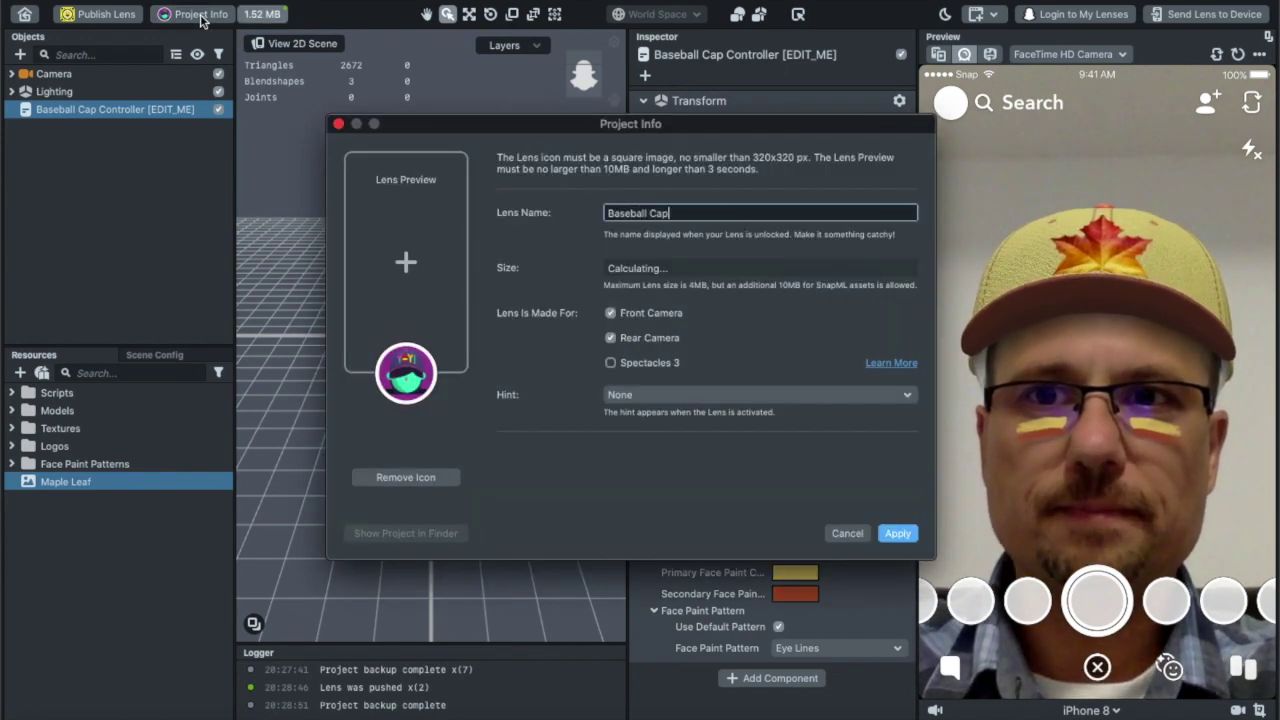
pyautogui.doubleClick(619, 214)
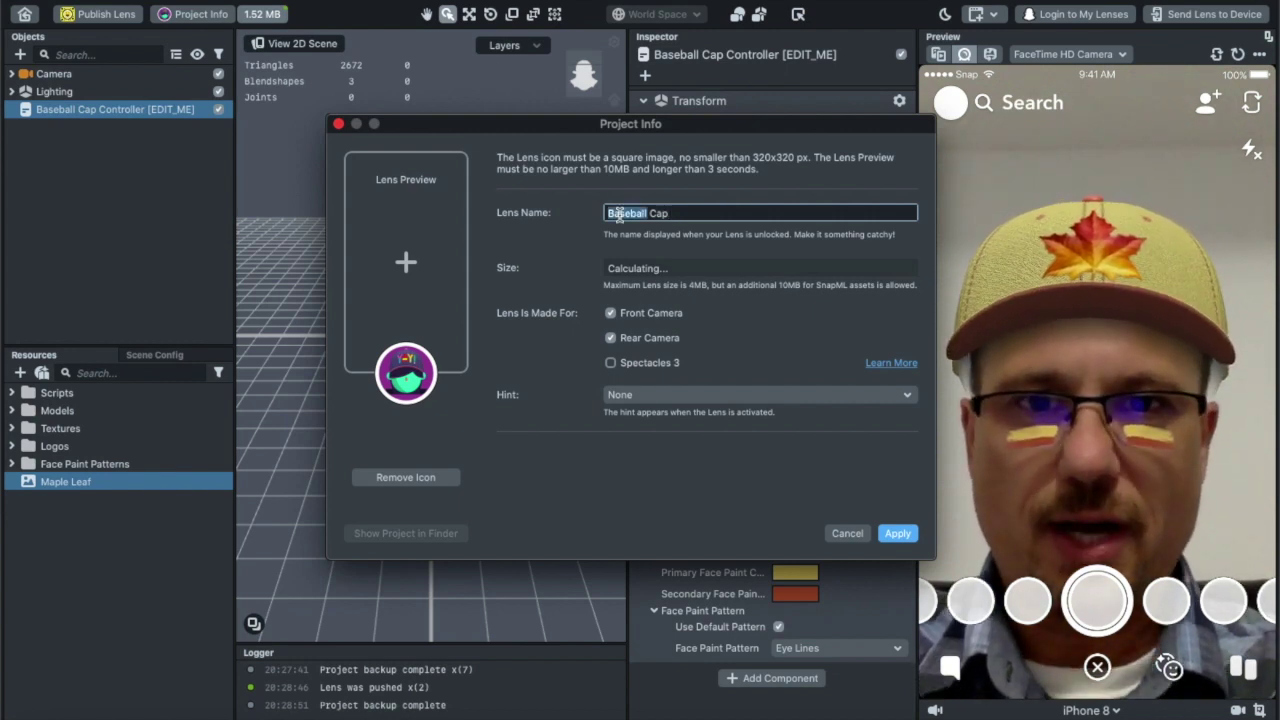
pyautogui.write('M')
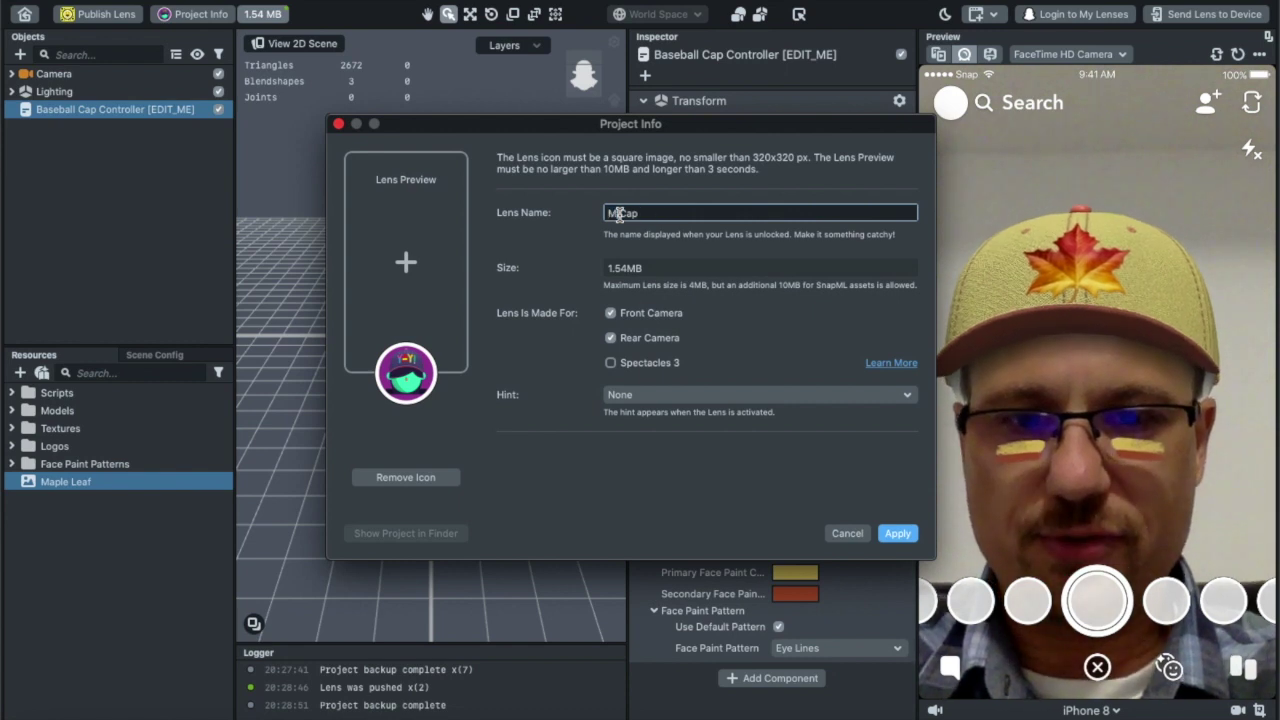
pyautogui.write('aple Leaf')
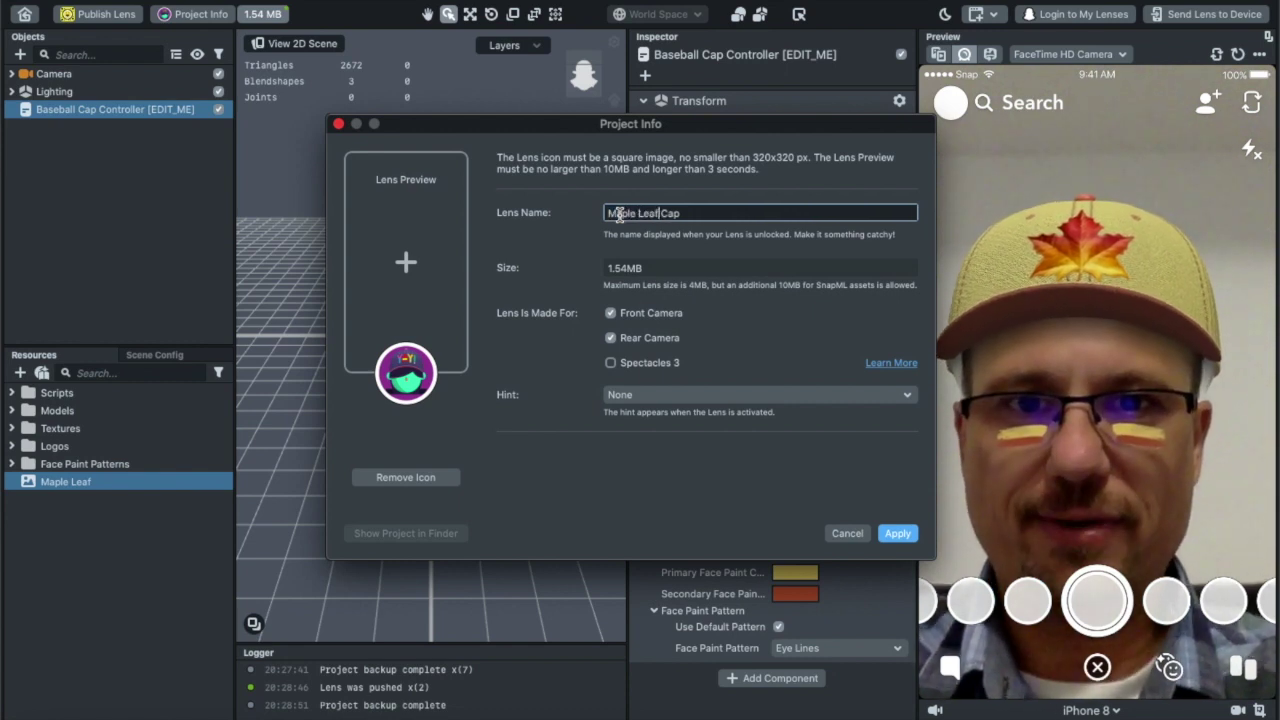
pyautogui.click(697, 245)
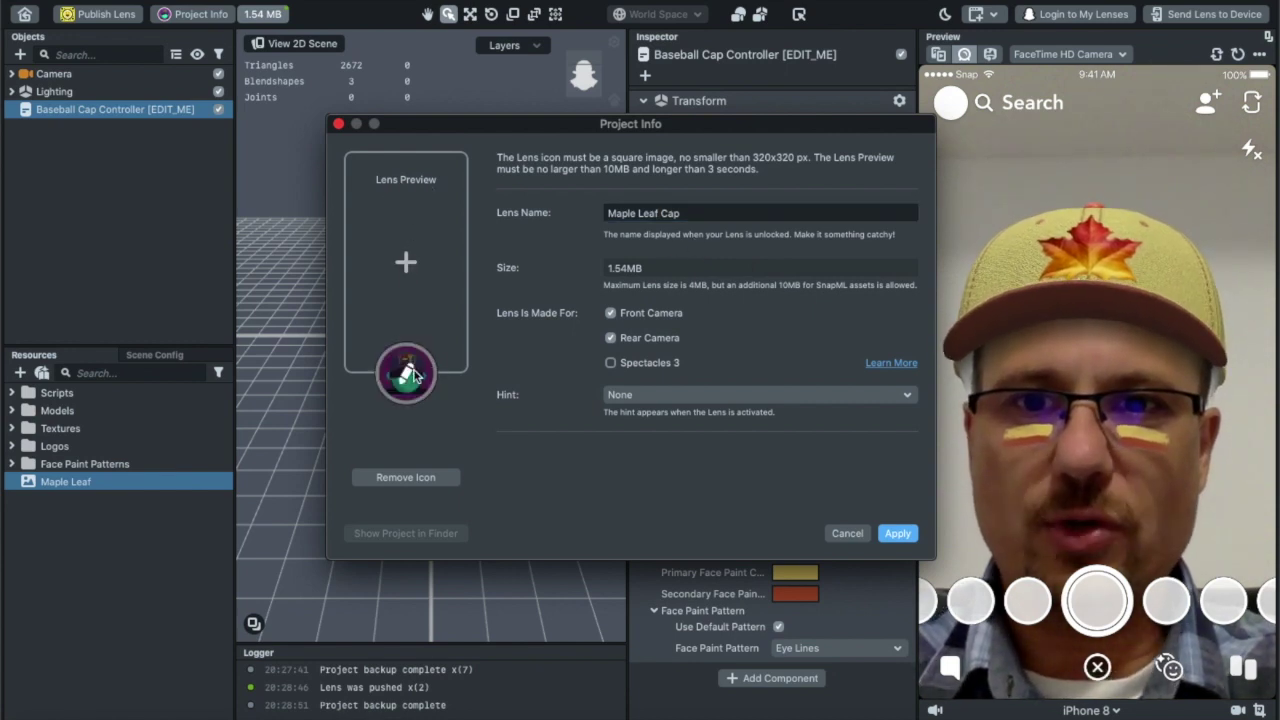
# Add the Object Tracking clip of the woman with the dog as the lens preview, after browsing the other samples
pyautogui.click(406, 264)
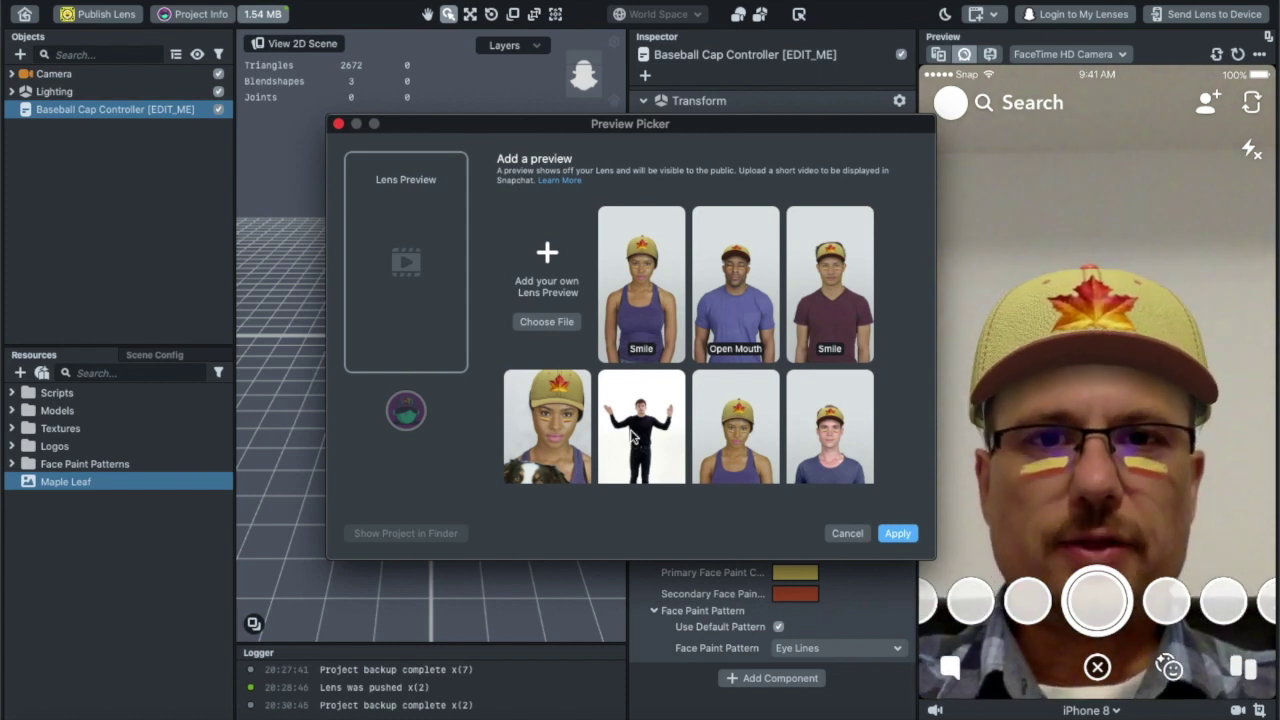
pyautogui.click(558, 425)
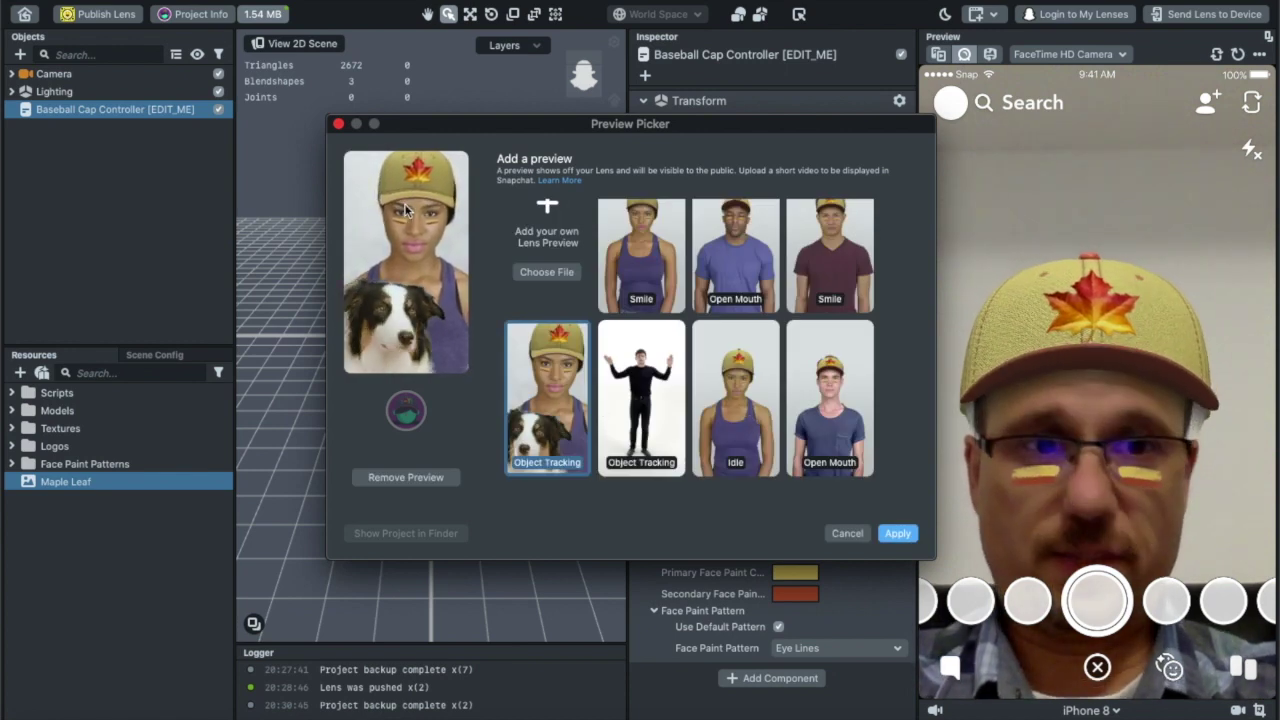
pyautogui.scroll(-2, 658, 401)
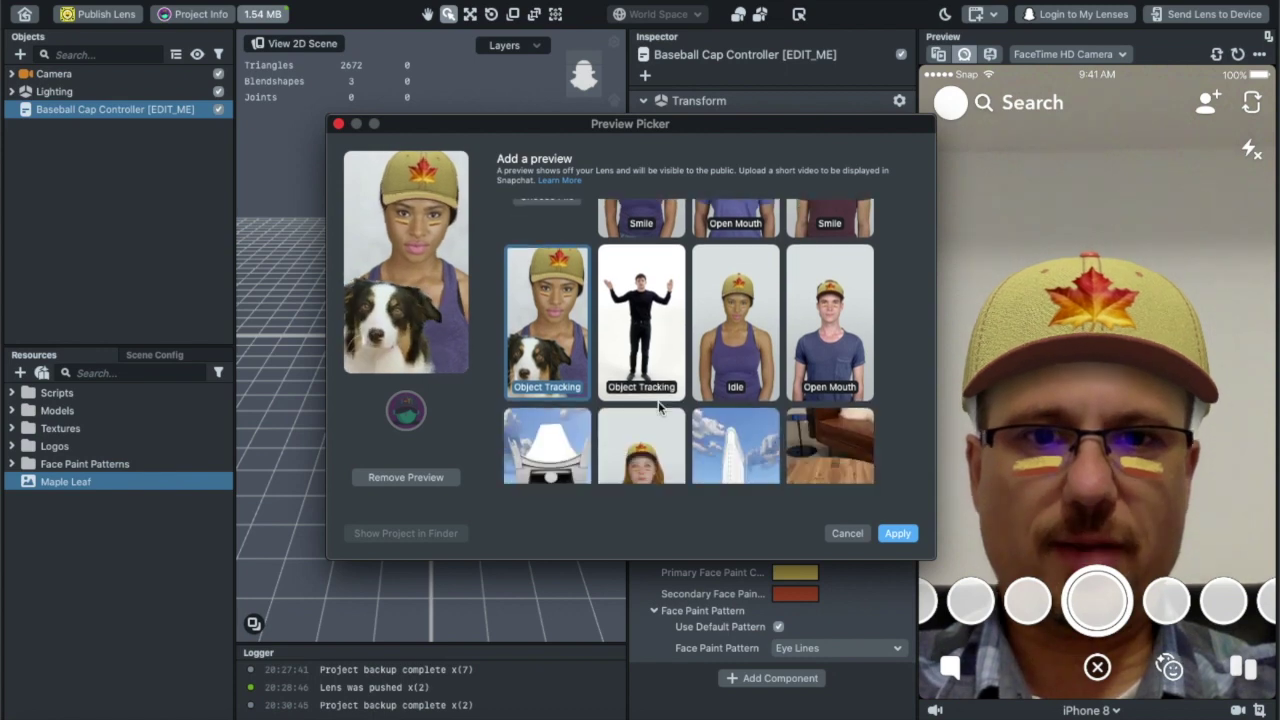
pyautogui.scroll(-5, 658, 401)
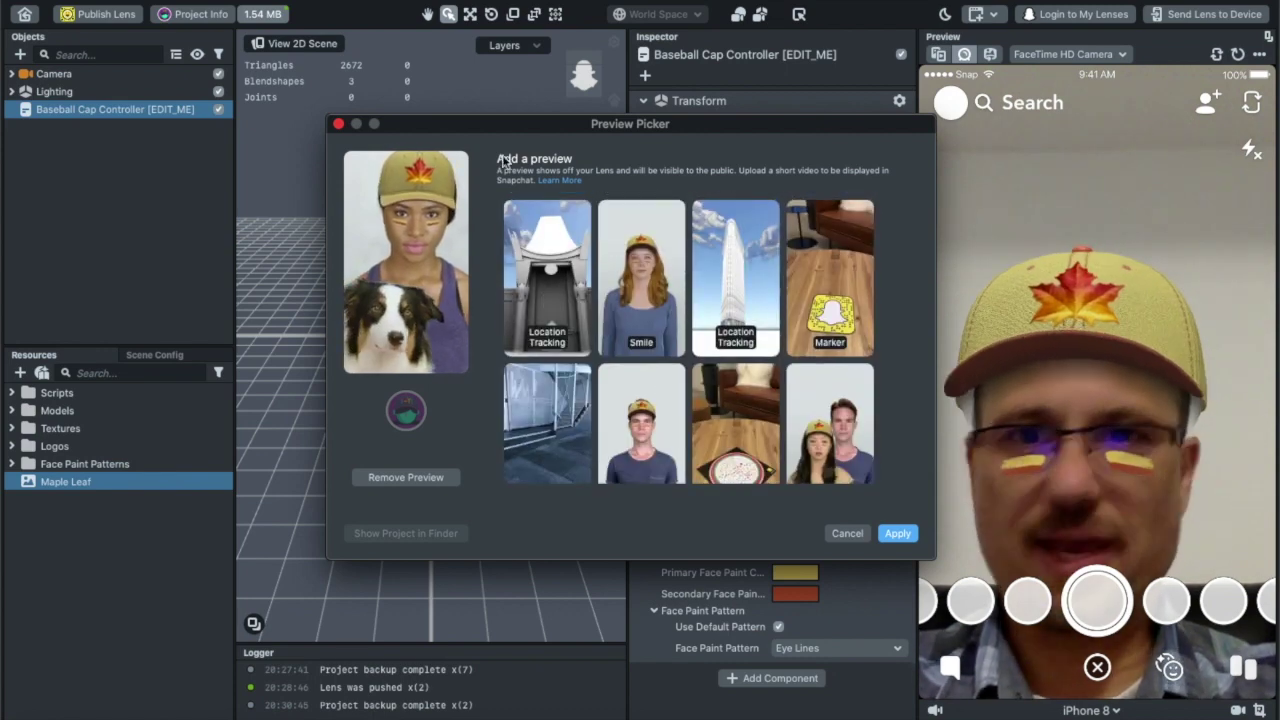
pyautogui.scroll(6, 665, 394)
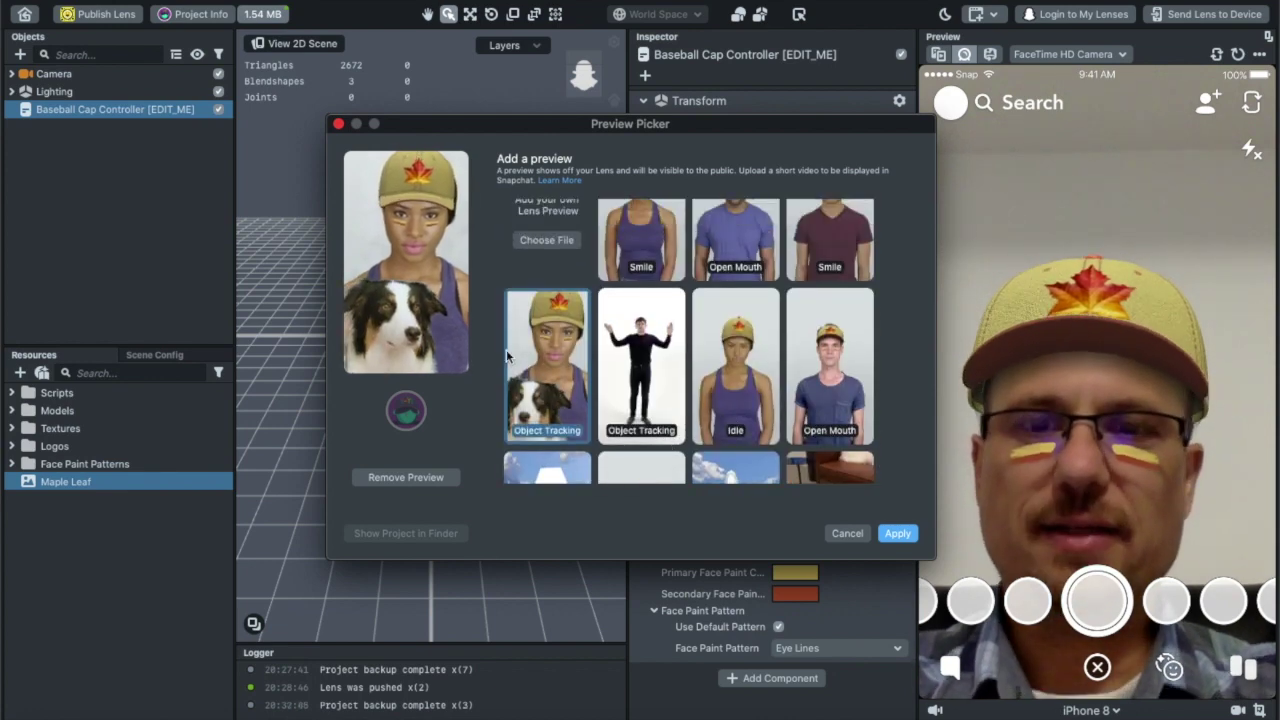
pyautogui.click(898, 534)
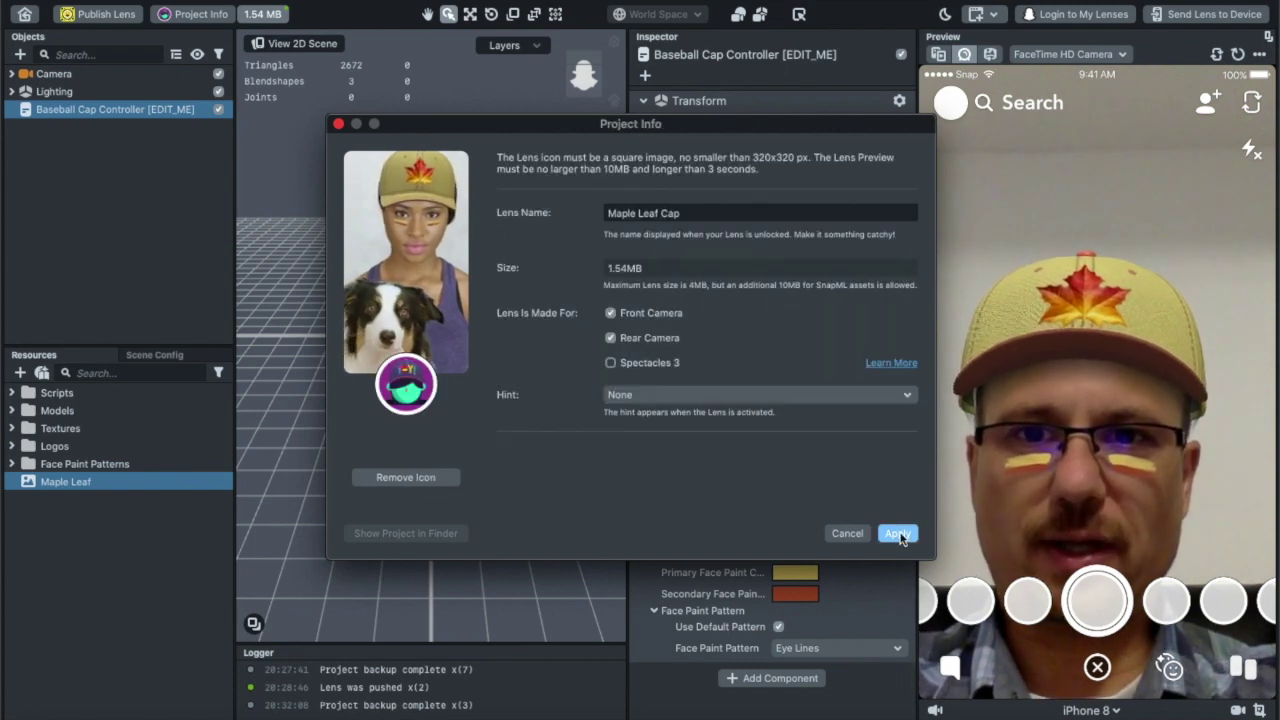
# Replace the lens icon with Maple Leaf.png from Downloads, keeping the full-image crop, and apply the updated project info
pyautogui.click(410, 392)
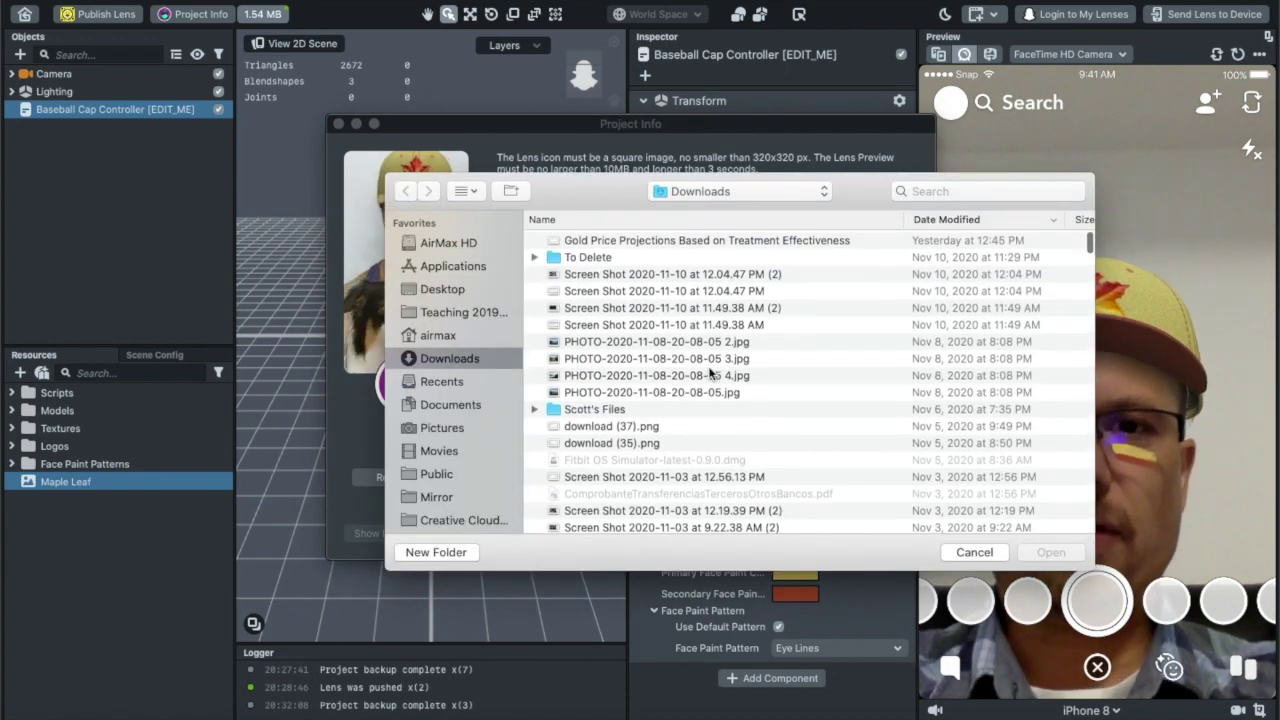
pyautogui.scroll(-6, 734, 307)
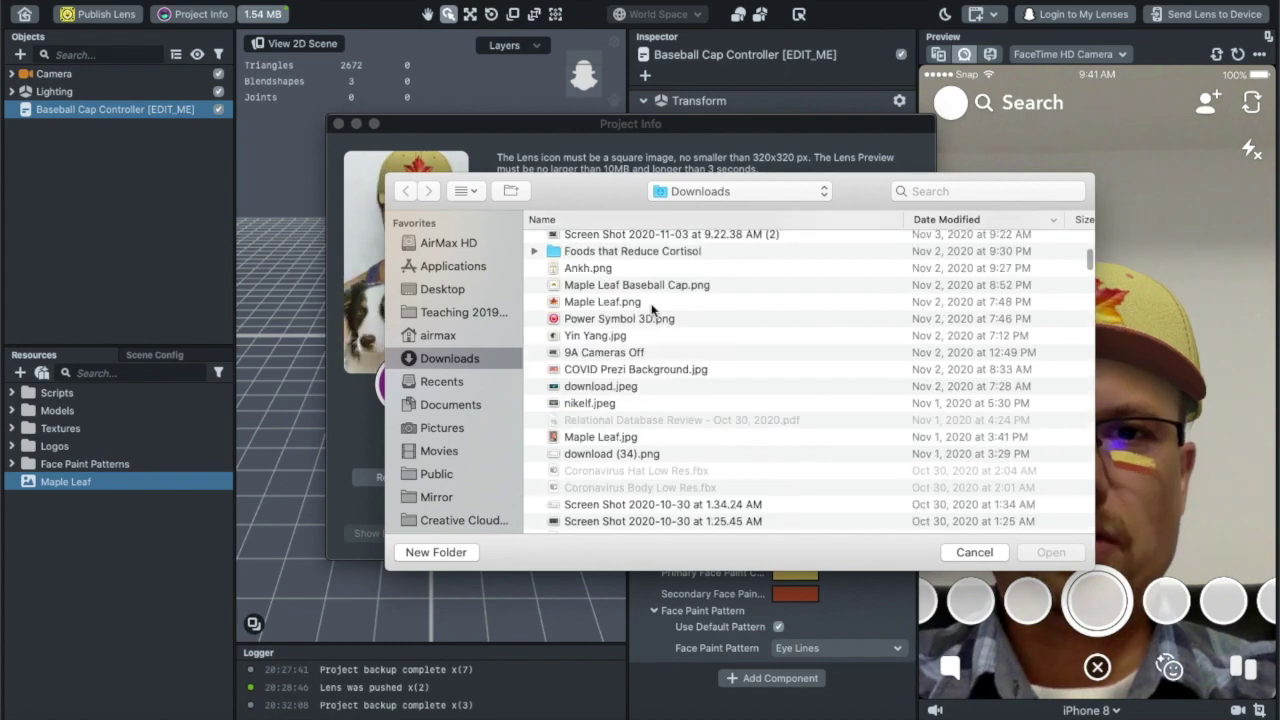
pyautogui.click(650, 303)
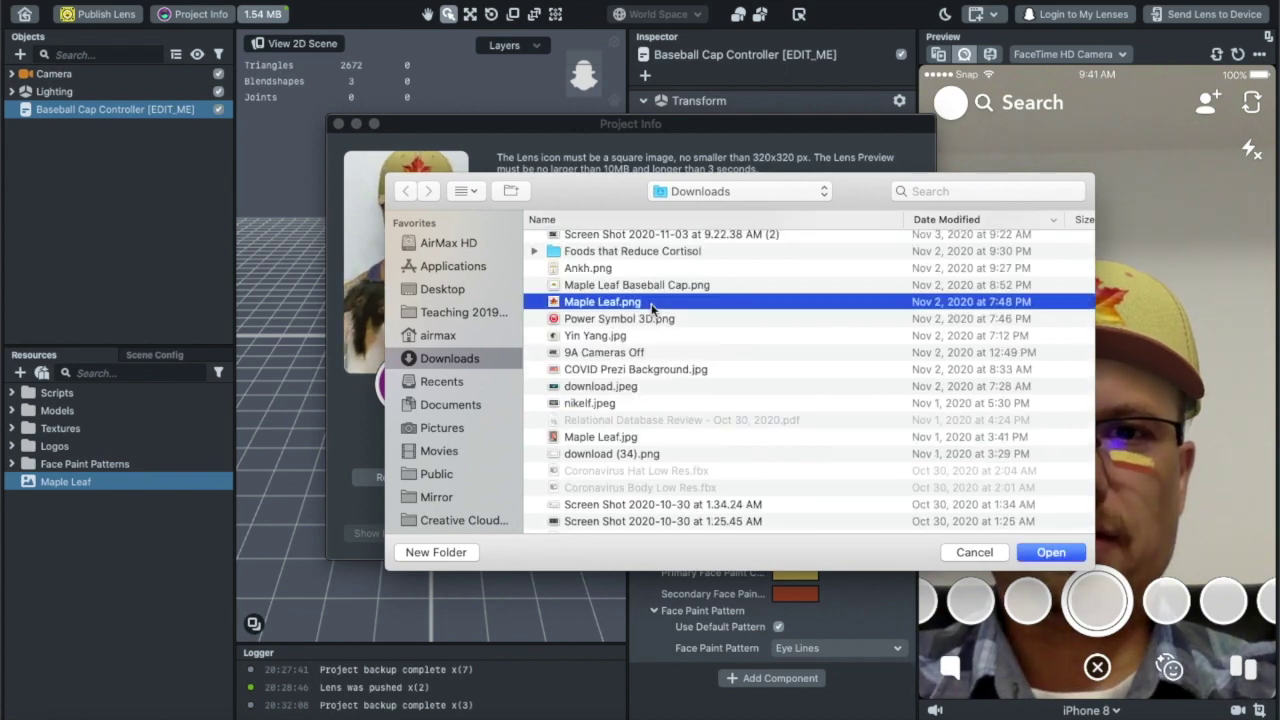
pyautogui.click(1055, 551)
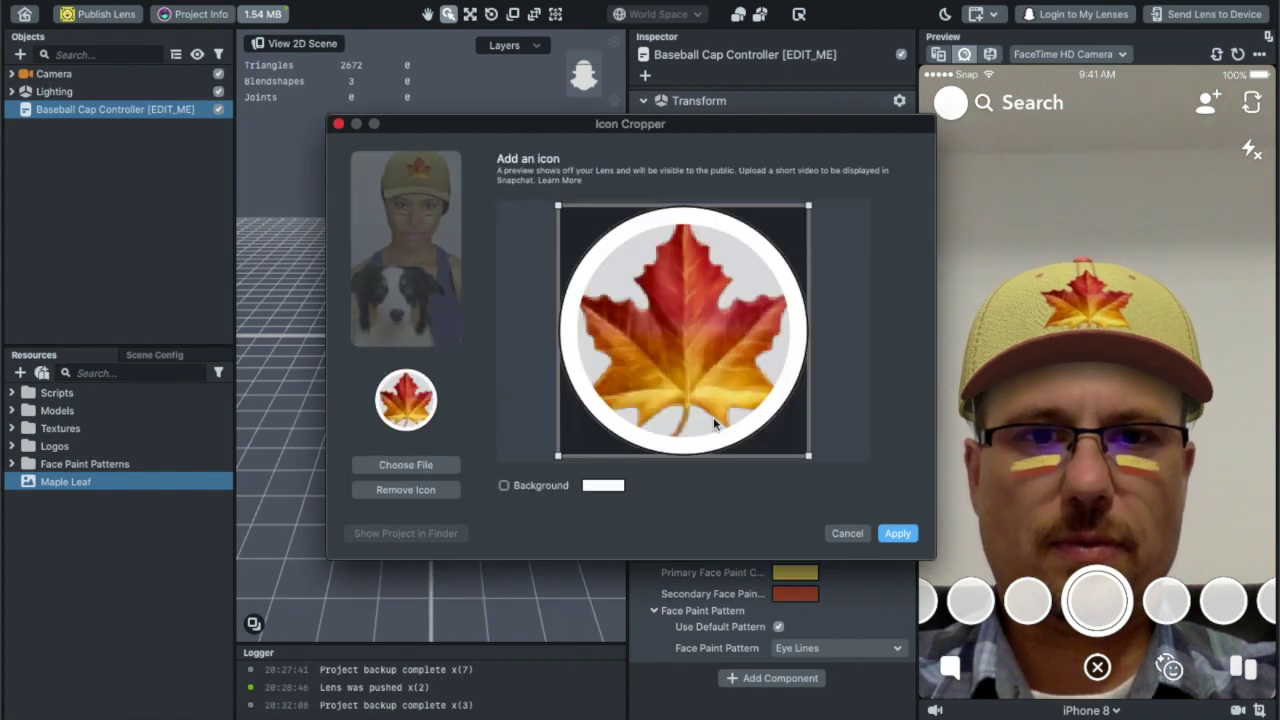
pyautogui.moveTo(808, 456)
pyautogui.mouseDown()
pyautogui.moveTo(786, 434)
pyautogui.moveTo(822, 462)
pyautogui.mouseUp()
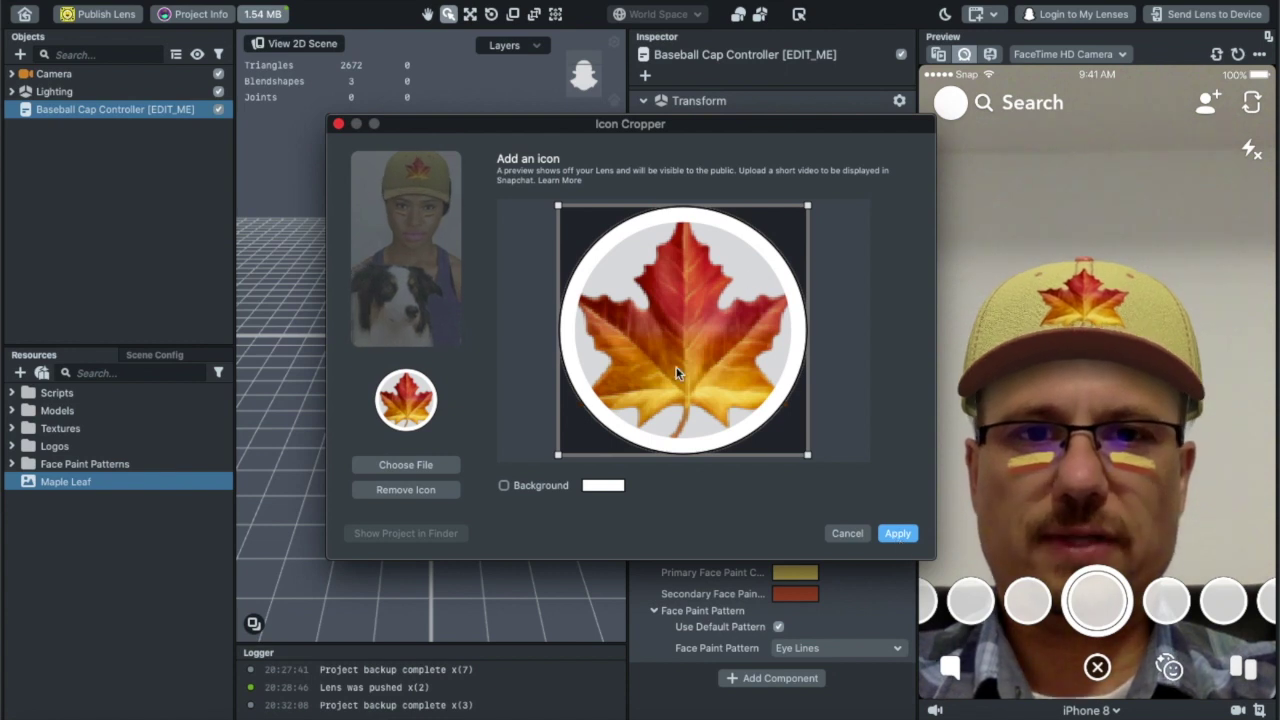
pyautogui.click(897, 534)
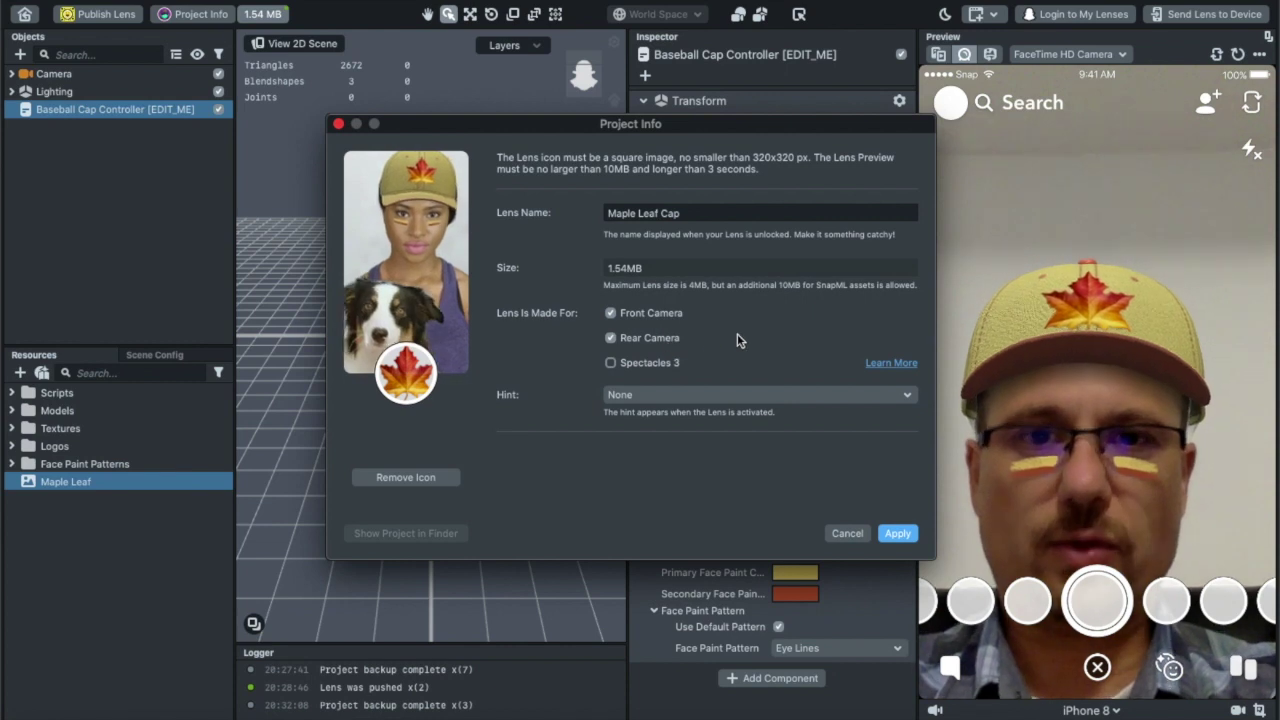
pyautogui.click(897, 534)
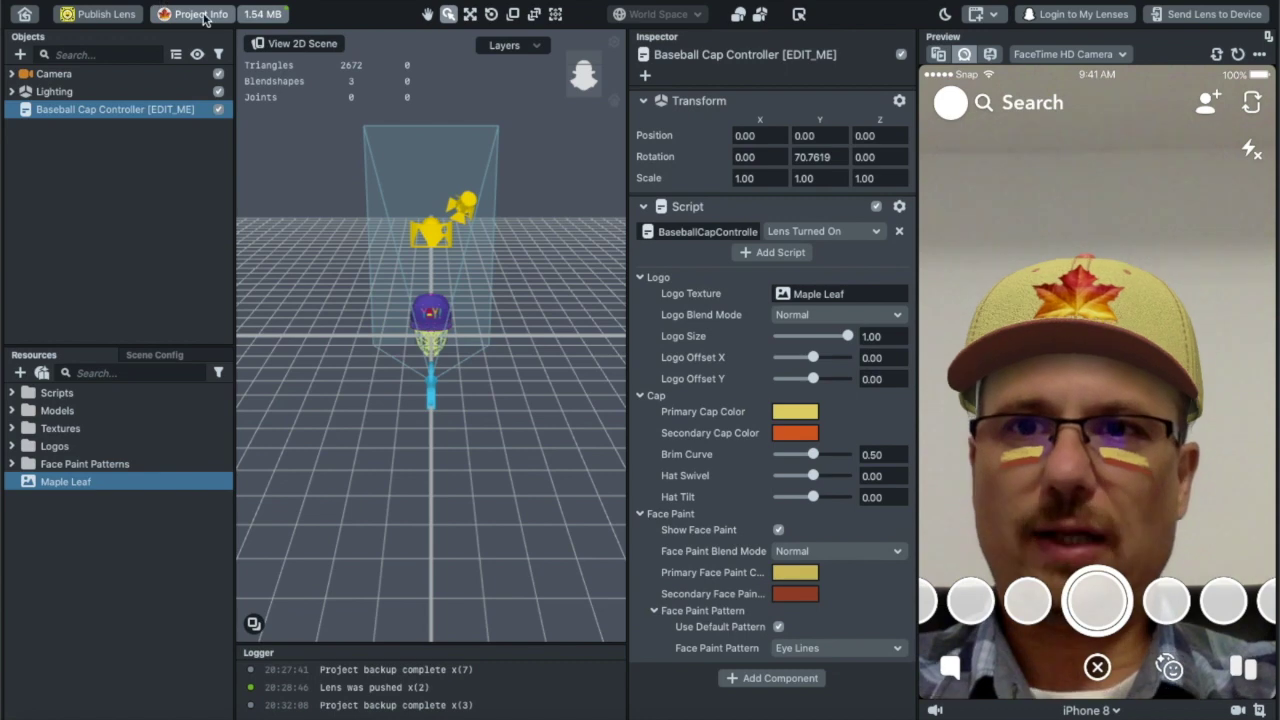
pyautogui.click(197, 14)
pyautogui.click(841, 533)
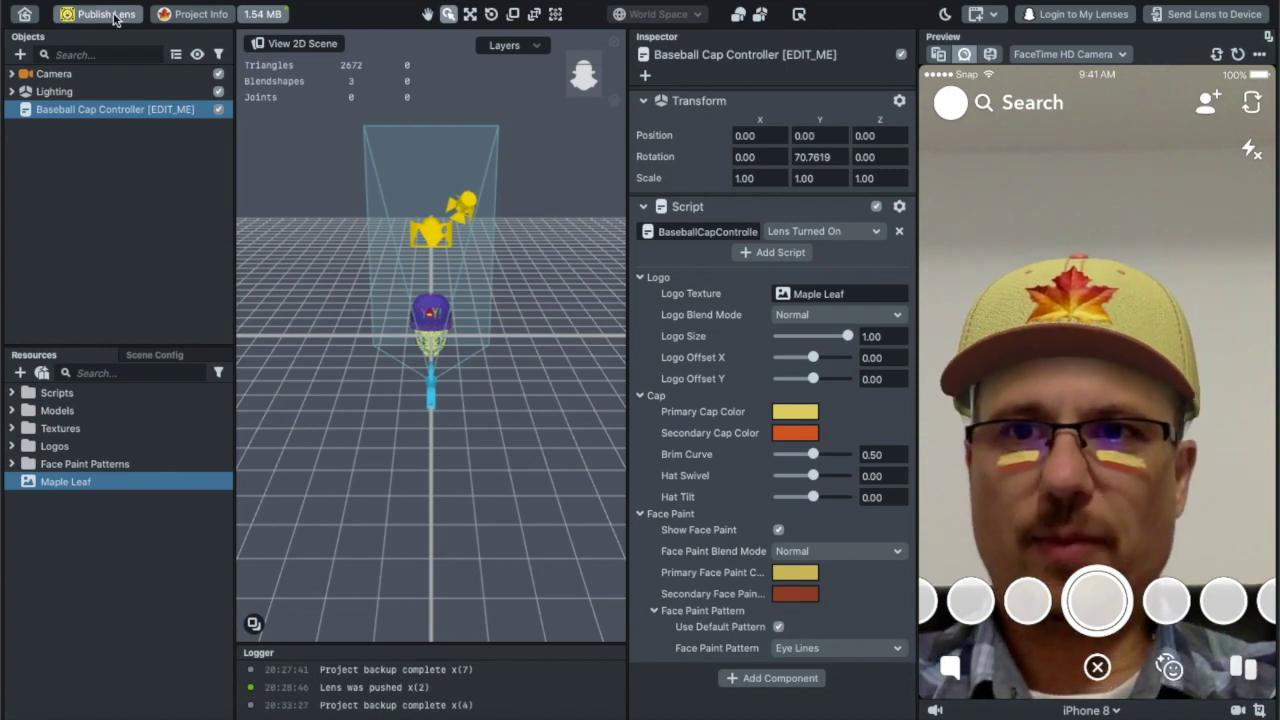
# Start publishing the lens and authorize Lens Studio to access the Snapchat account
pyautogui.click(118, 20)
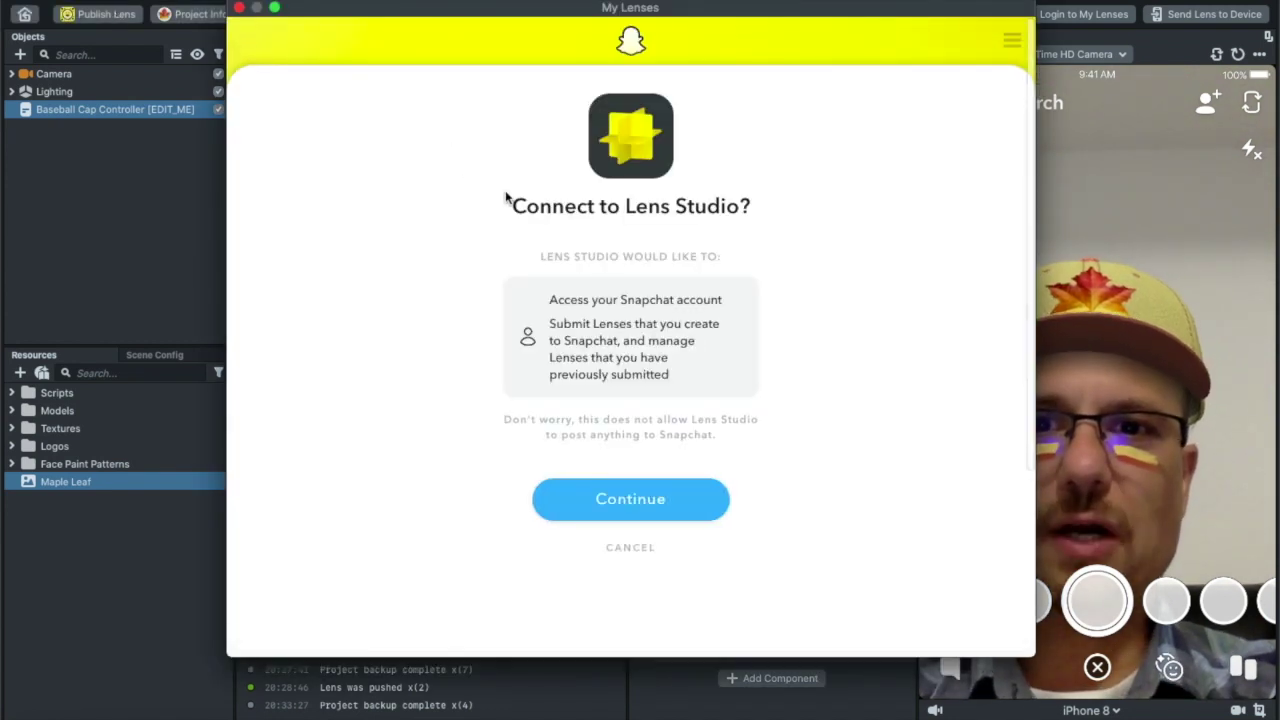
pyautogui.click(644, 503)
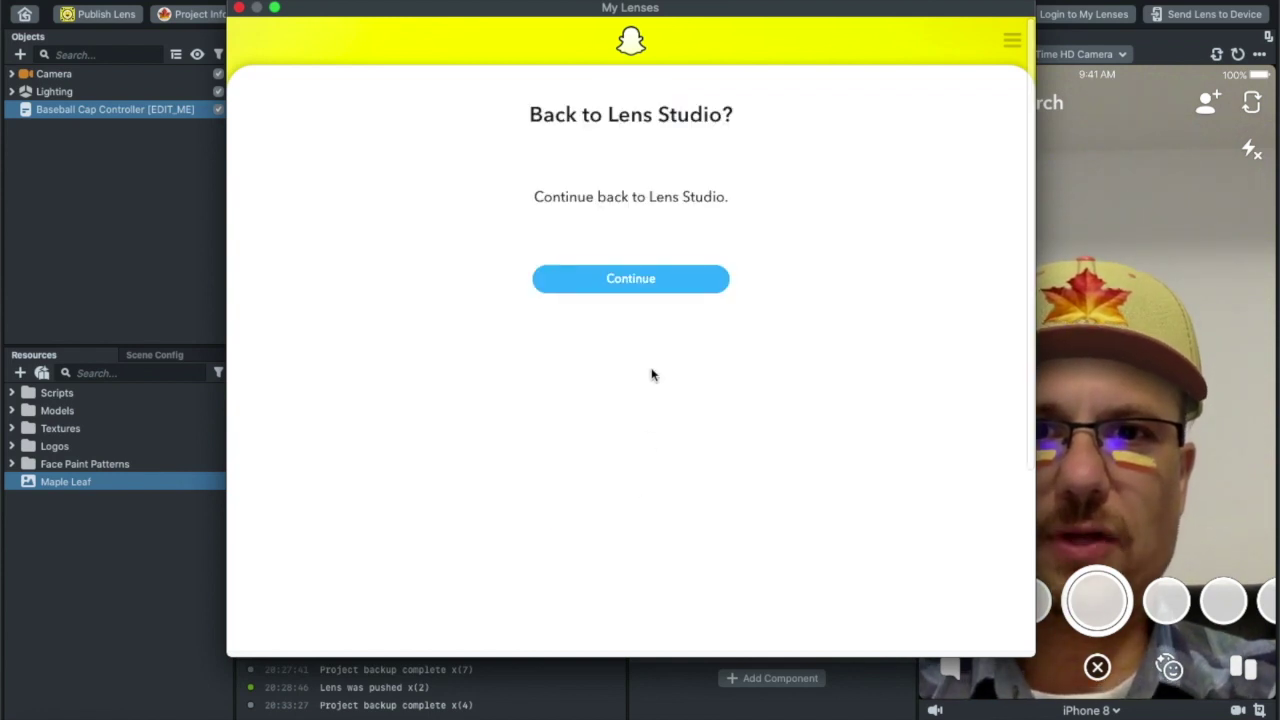
pyautogui.click(643, 288)
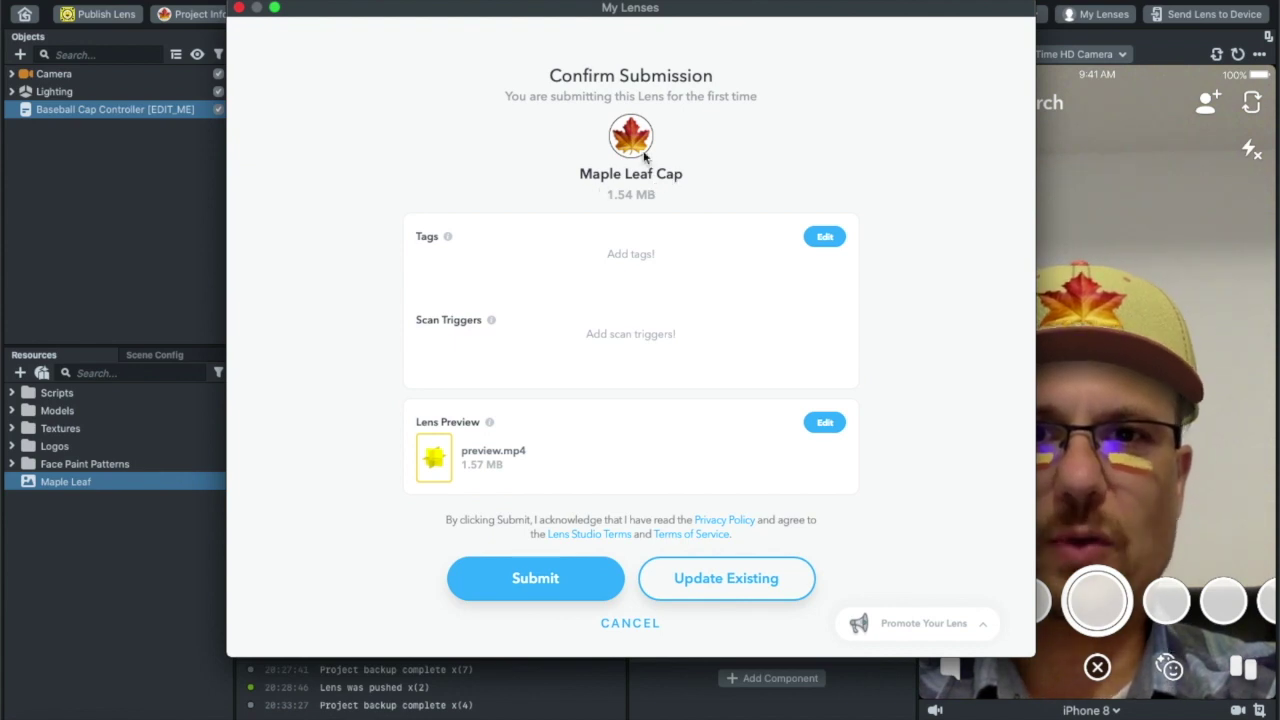
# Open the submission's tags for editing and add the tags Maple and Leaf
pyautogui.moveTo(438, 240)
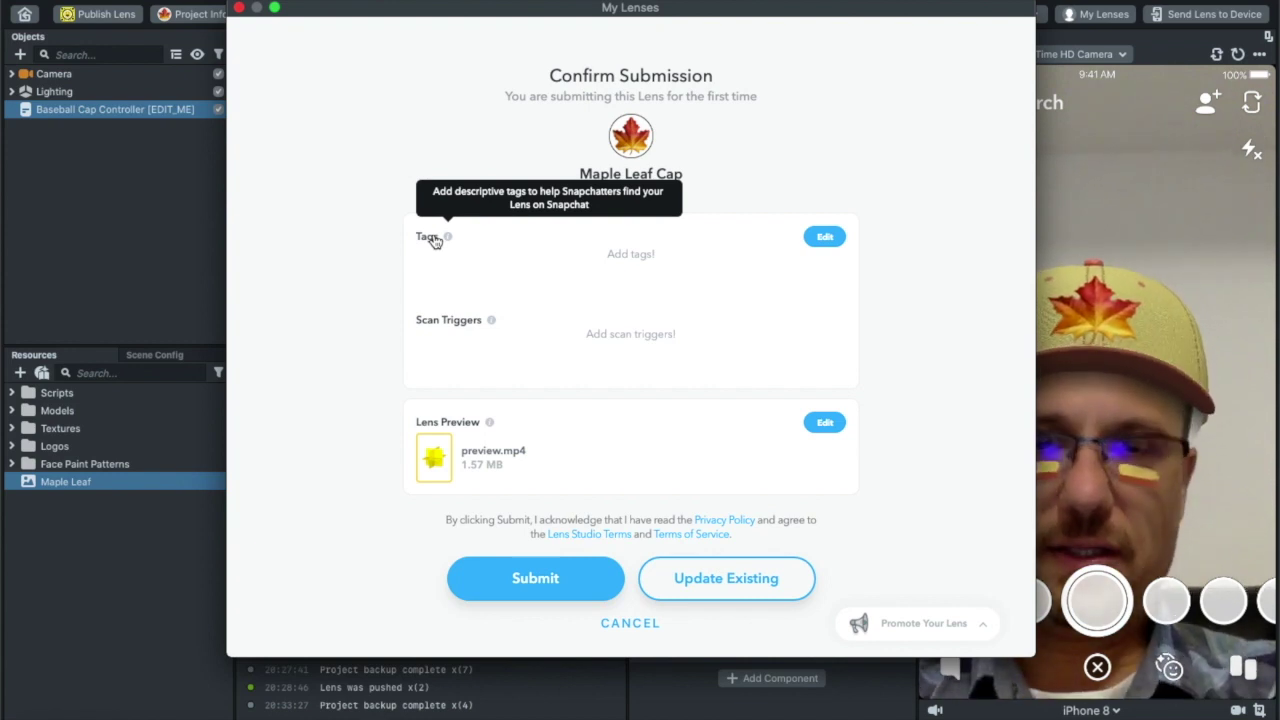
pyautogui.click(817, 238)
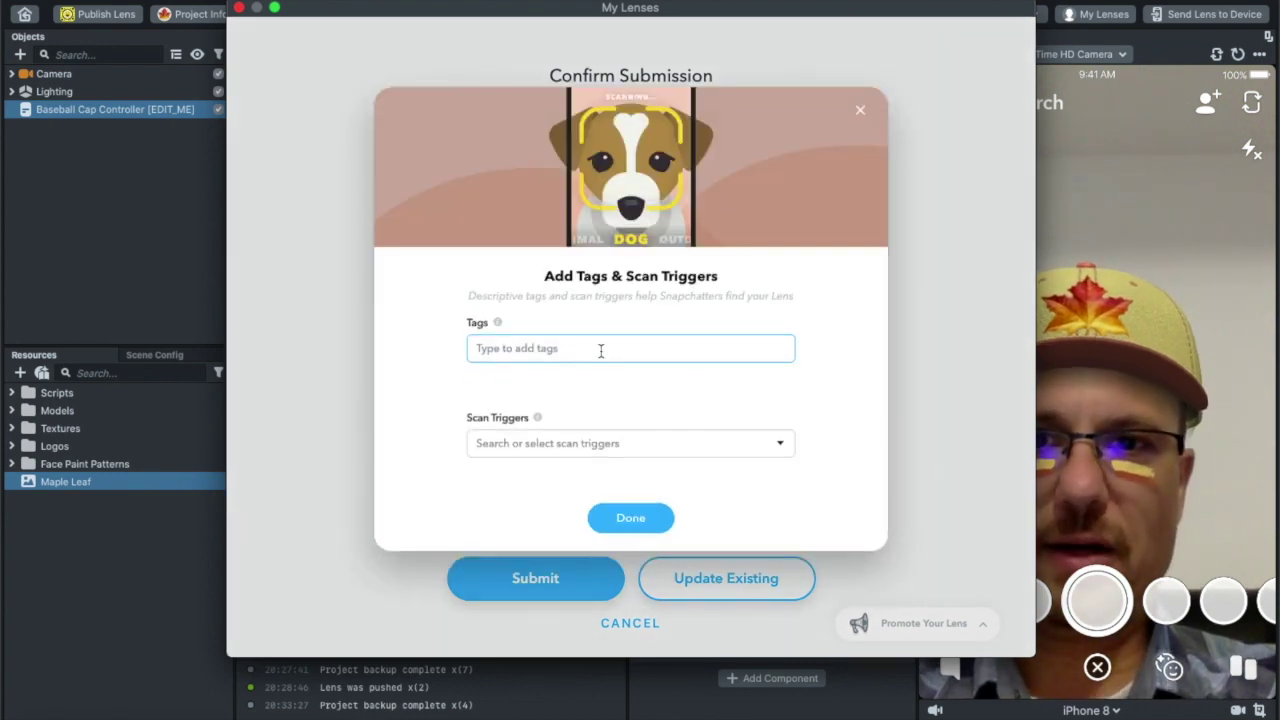
pyautogui.click(601, 348)
pyautogui.write('Maple')
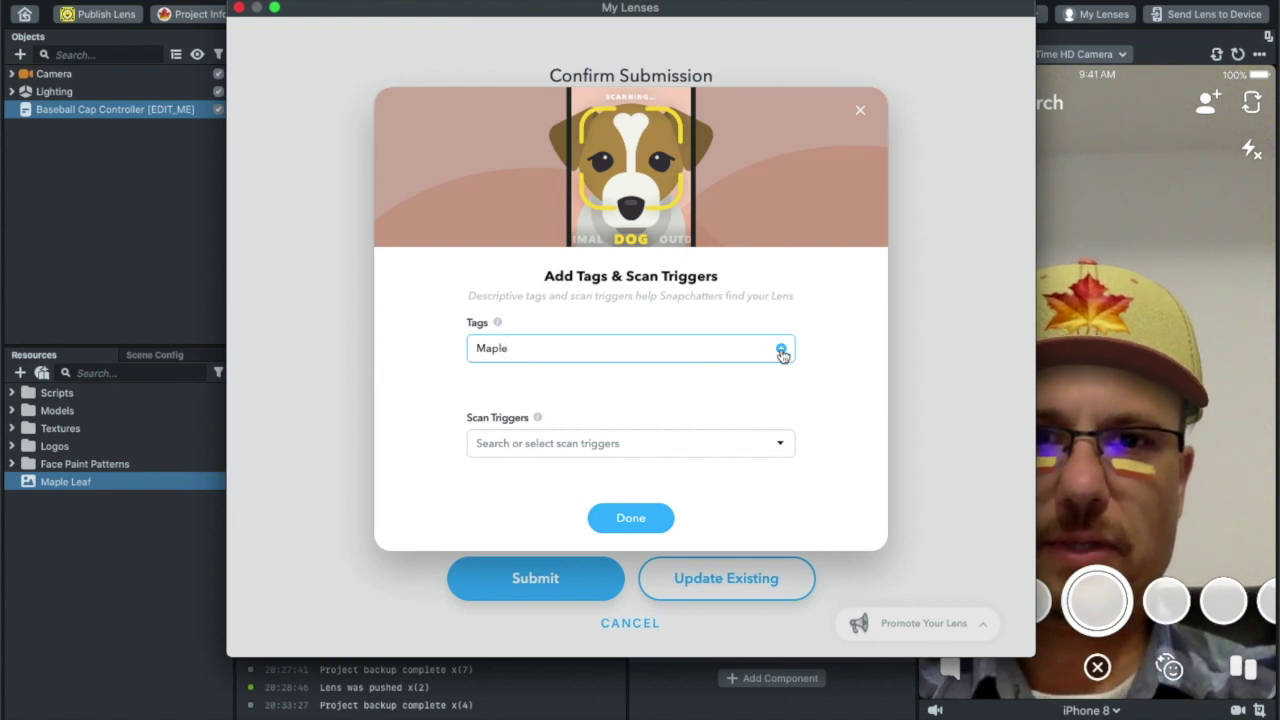
pyautogui.click(781, 350)
pyautogui.write('L')
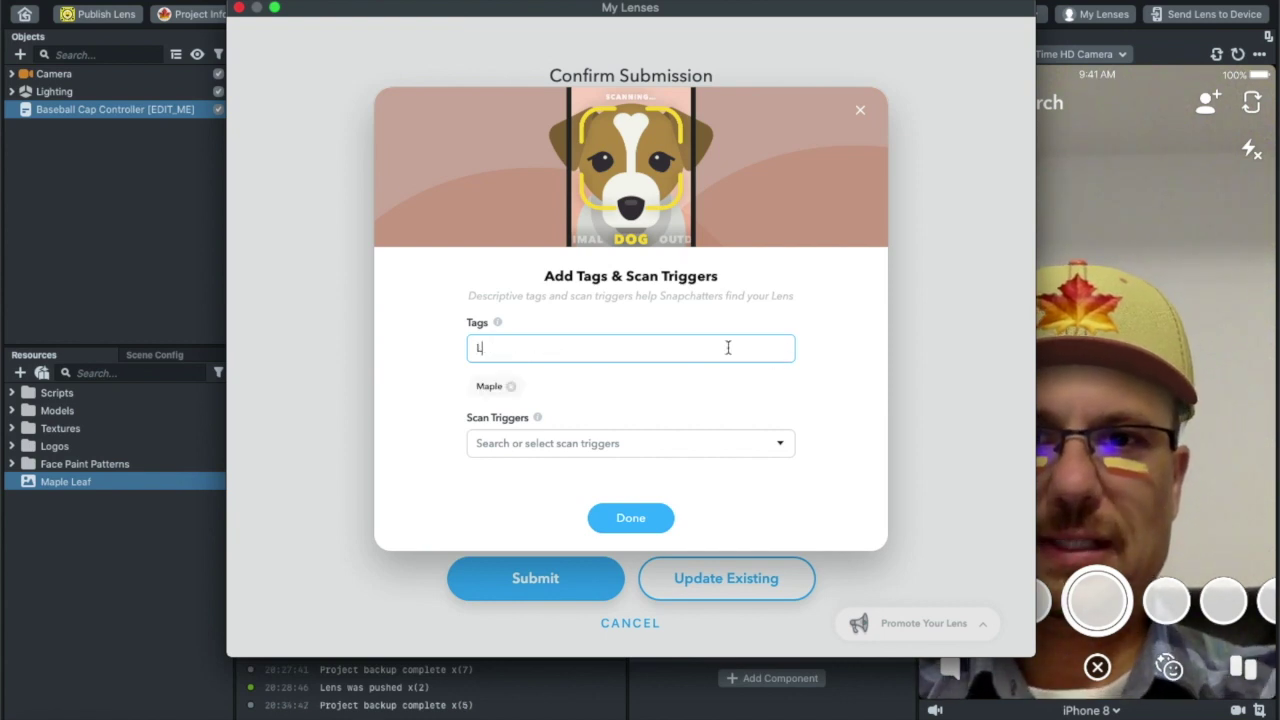
pyautogui.write('eaf')
pyautogui.click(781, 349)
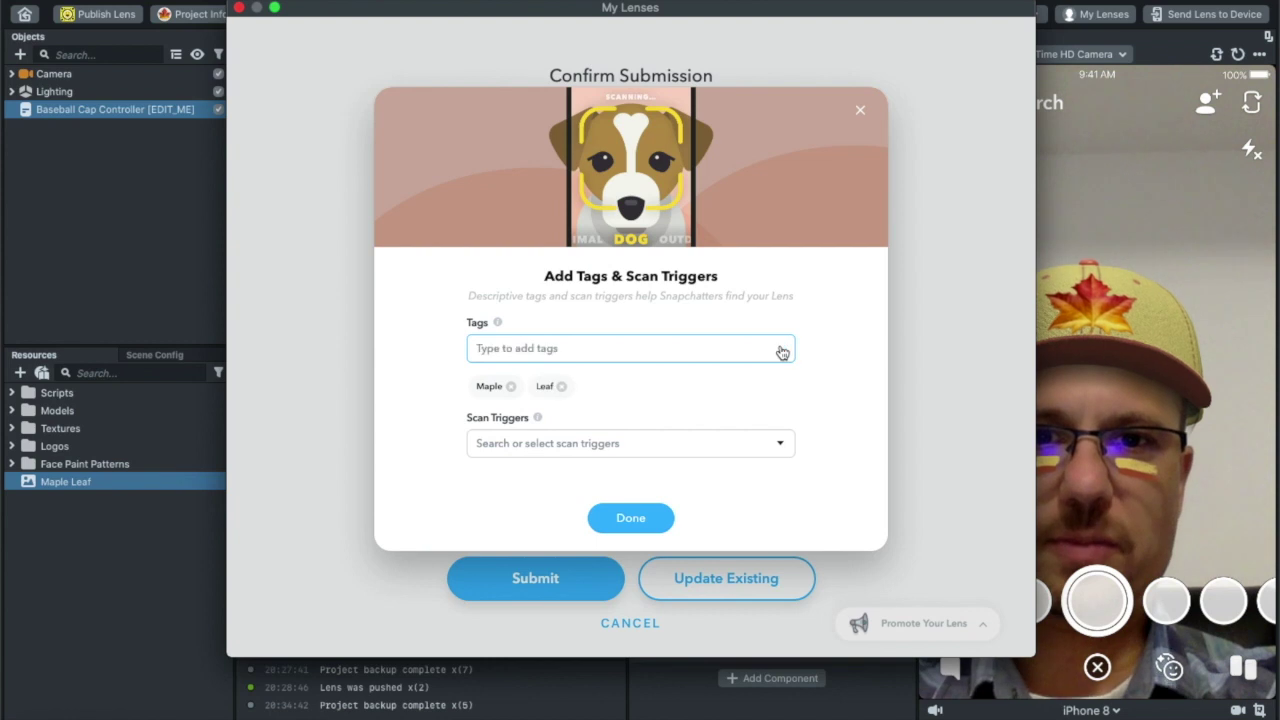
# Add the tags Baseball, Cap and Canada to the lens submission
pyautogui.write('Baseball')
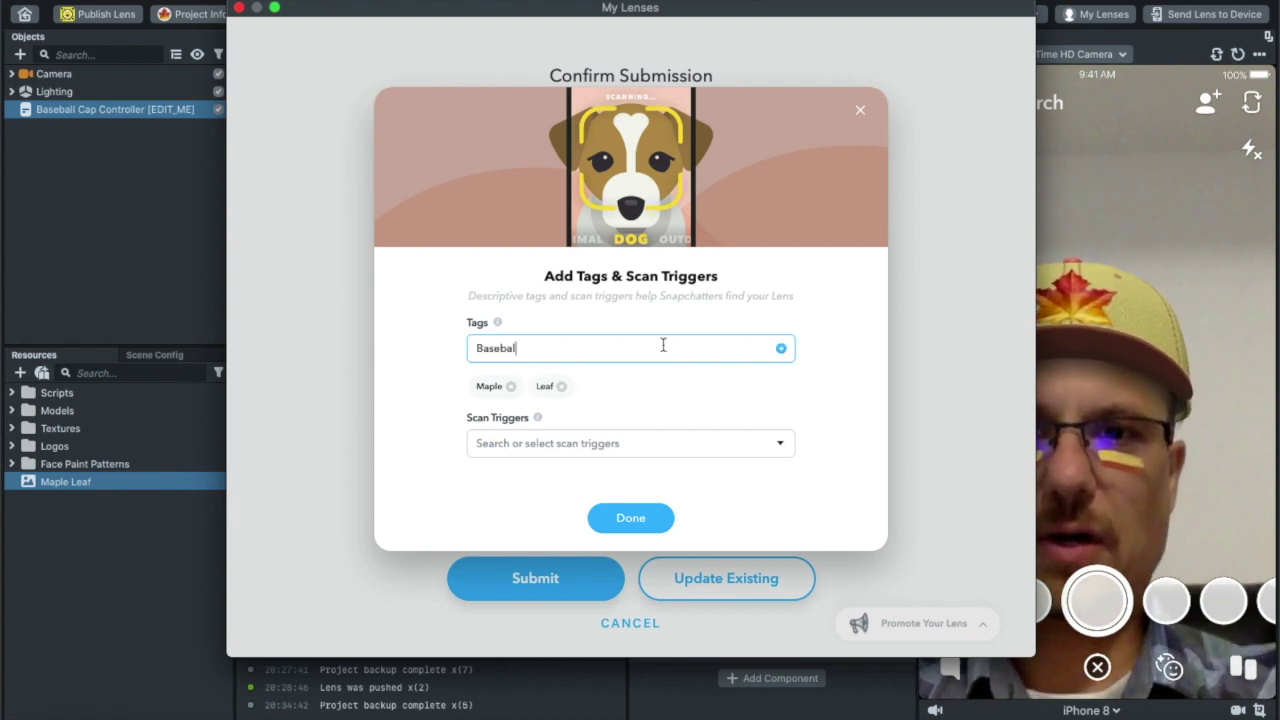
pyautogui.click(781, 349)
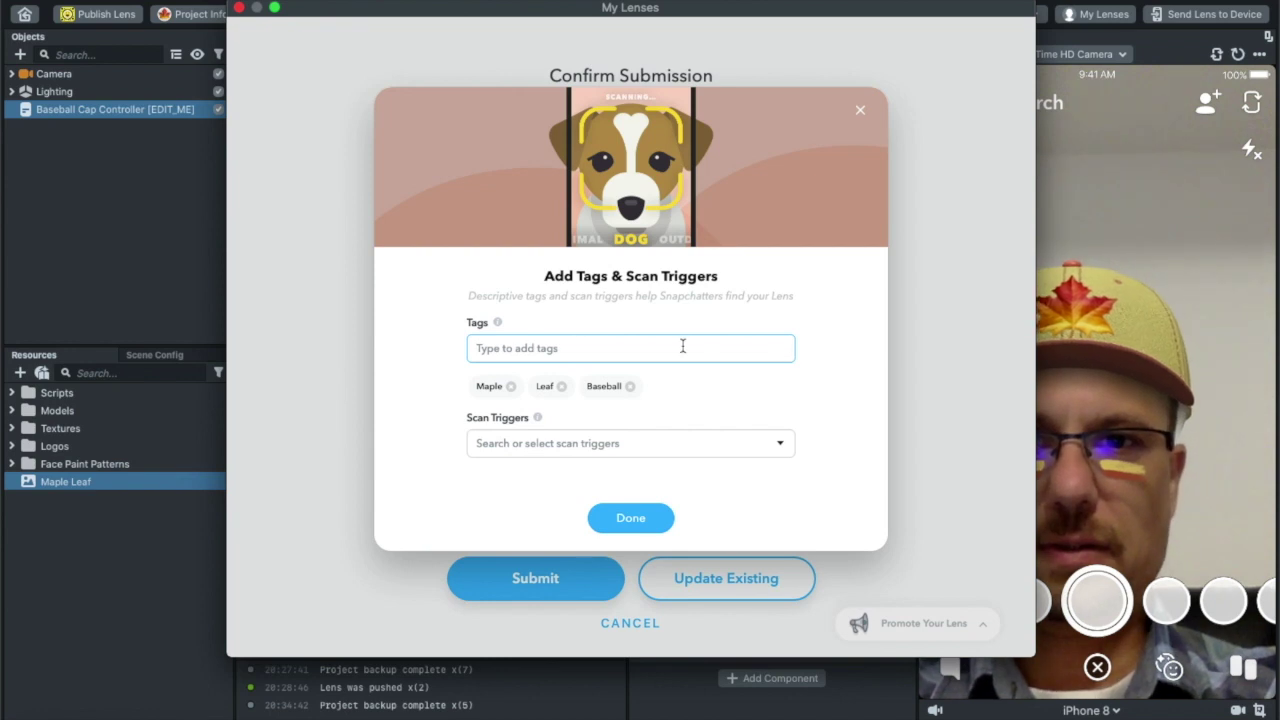
pyautogui.write('Cap')
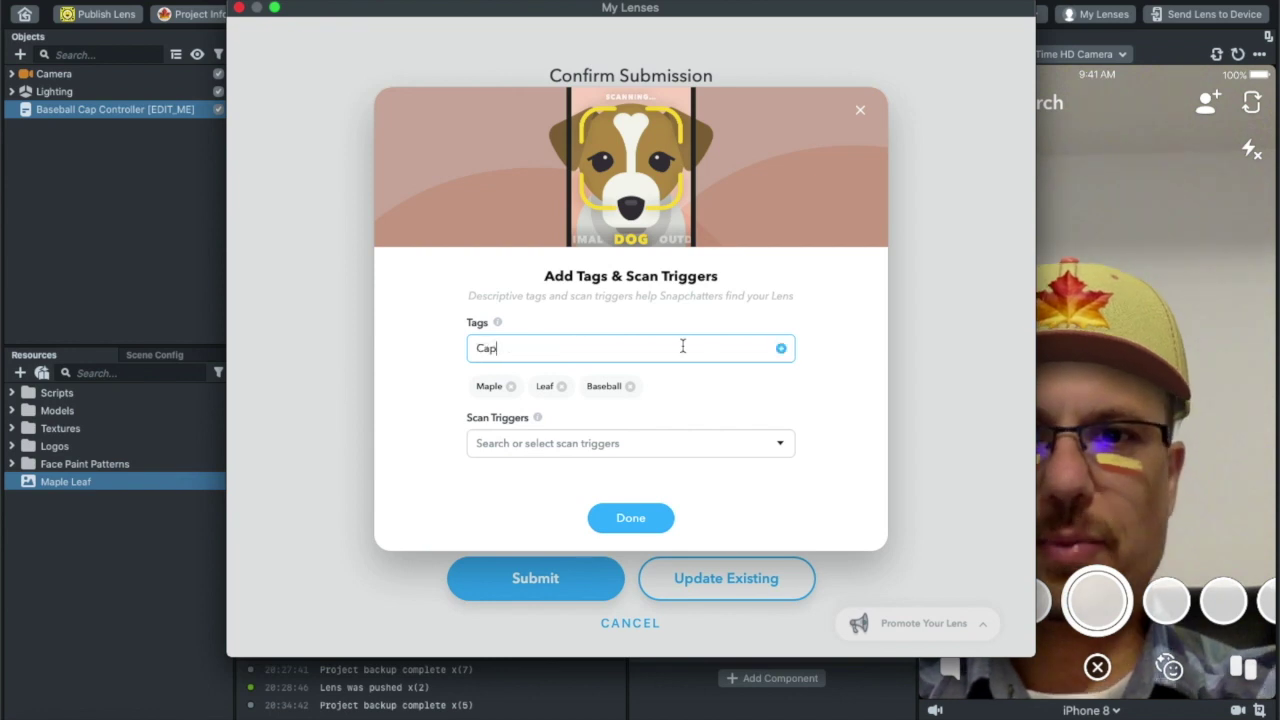
pyautogui.click(781, 348)
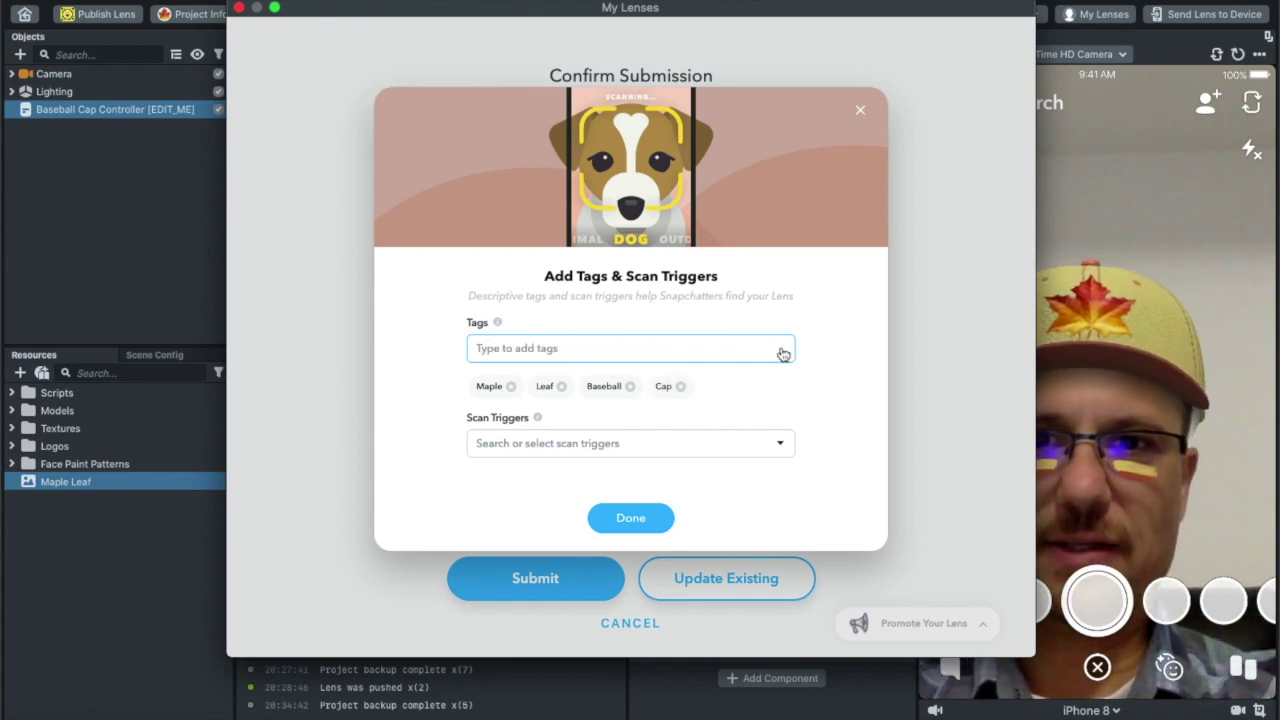
pyautogui.write('Canada')
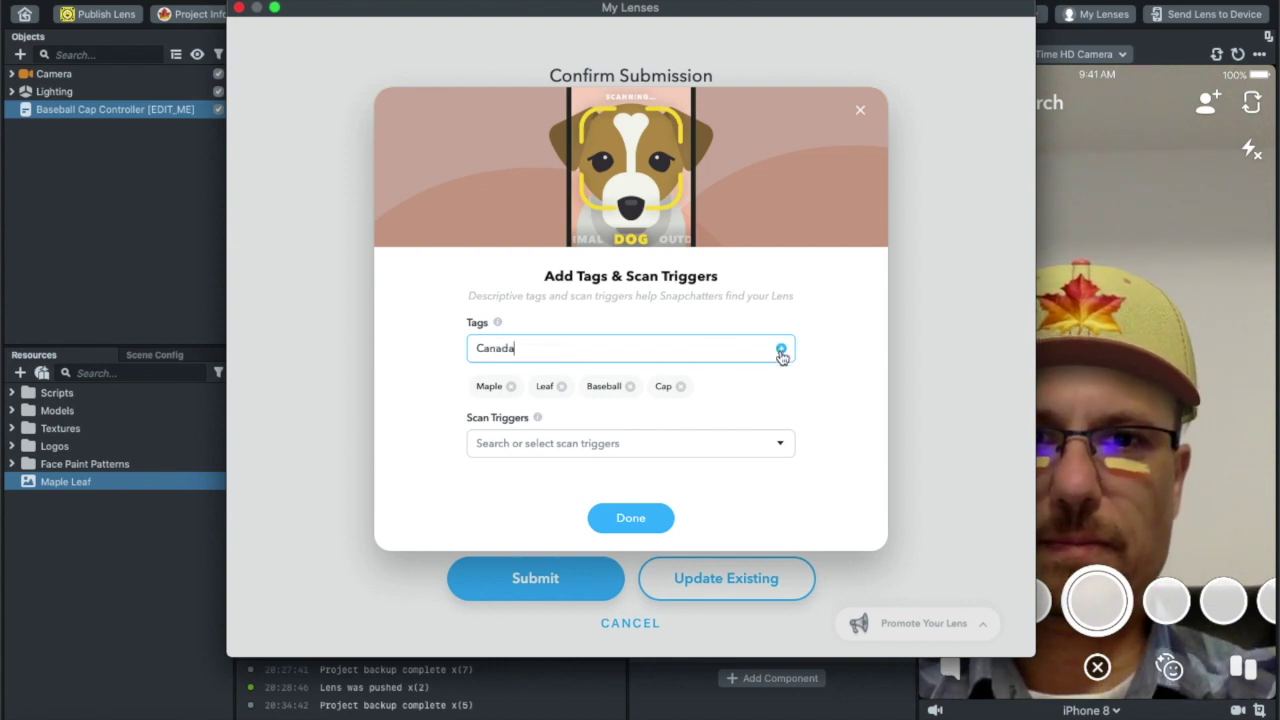
pyautogui.click(781, 350)
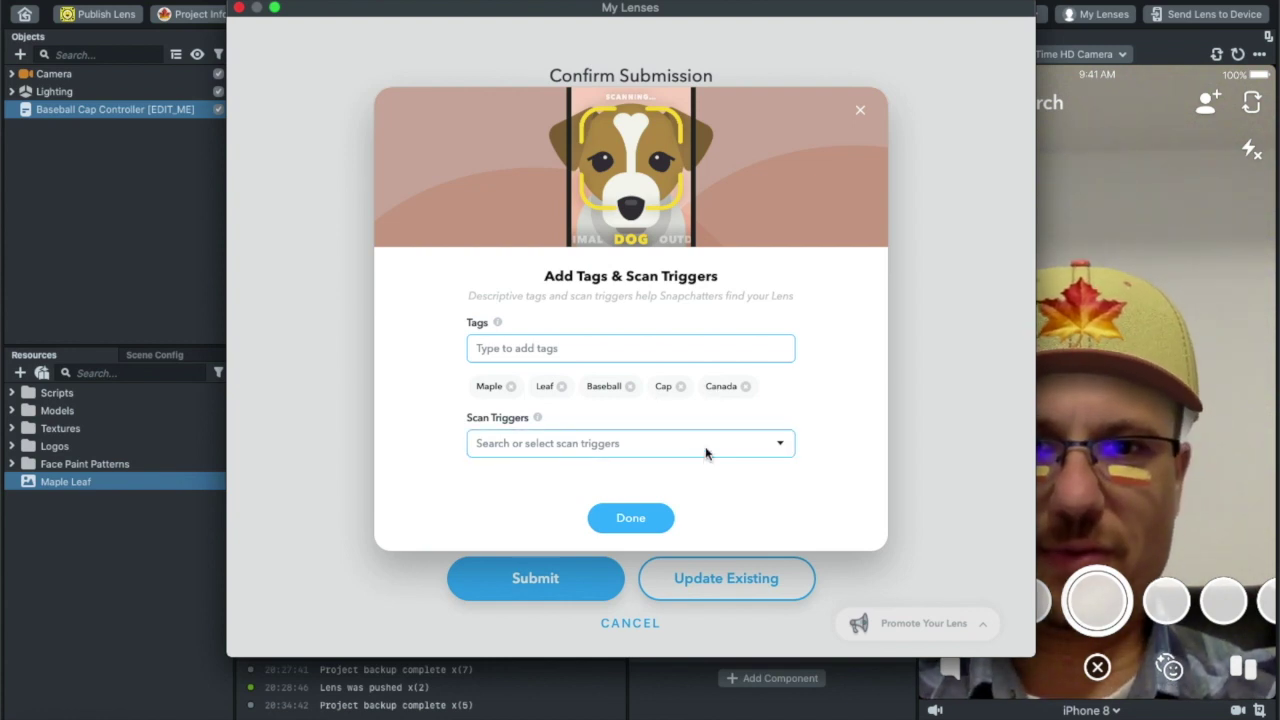
# Add Hat and Maple as scan triggers for the lens and clear the remaining search text
pyautogui.moveTo(537, 419)
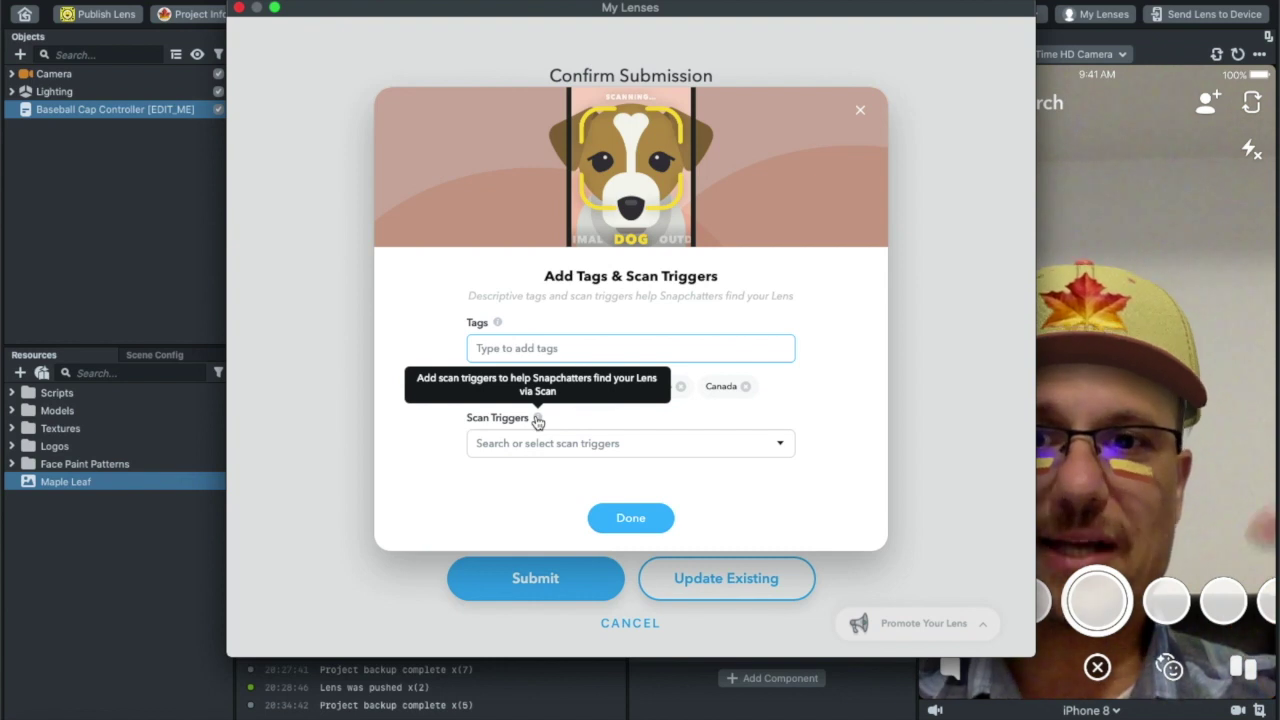
pyautogui.click(558, 442)
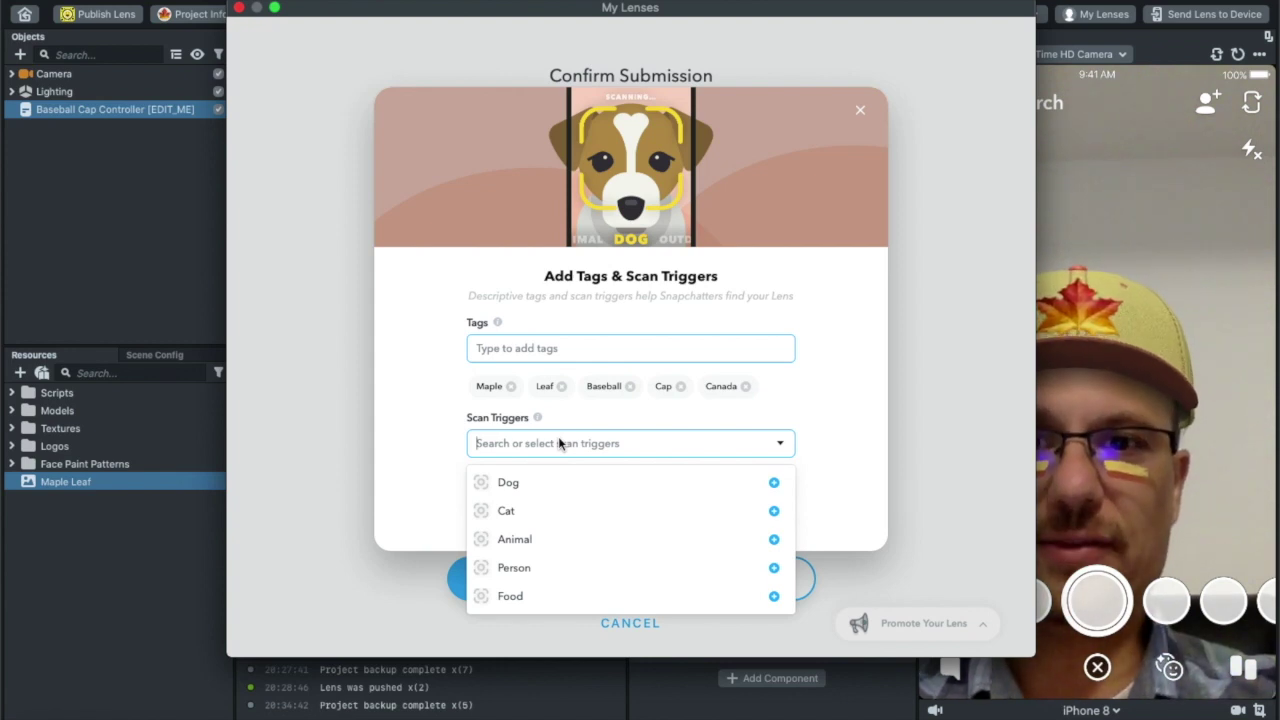
pyautogui.write('hat')
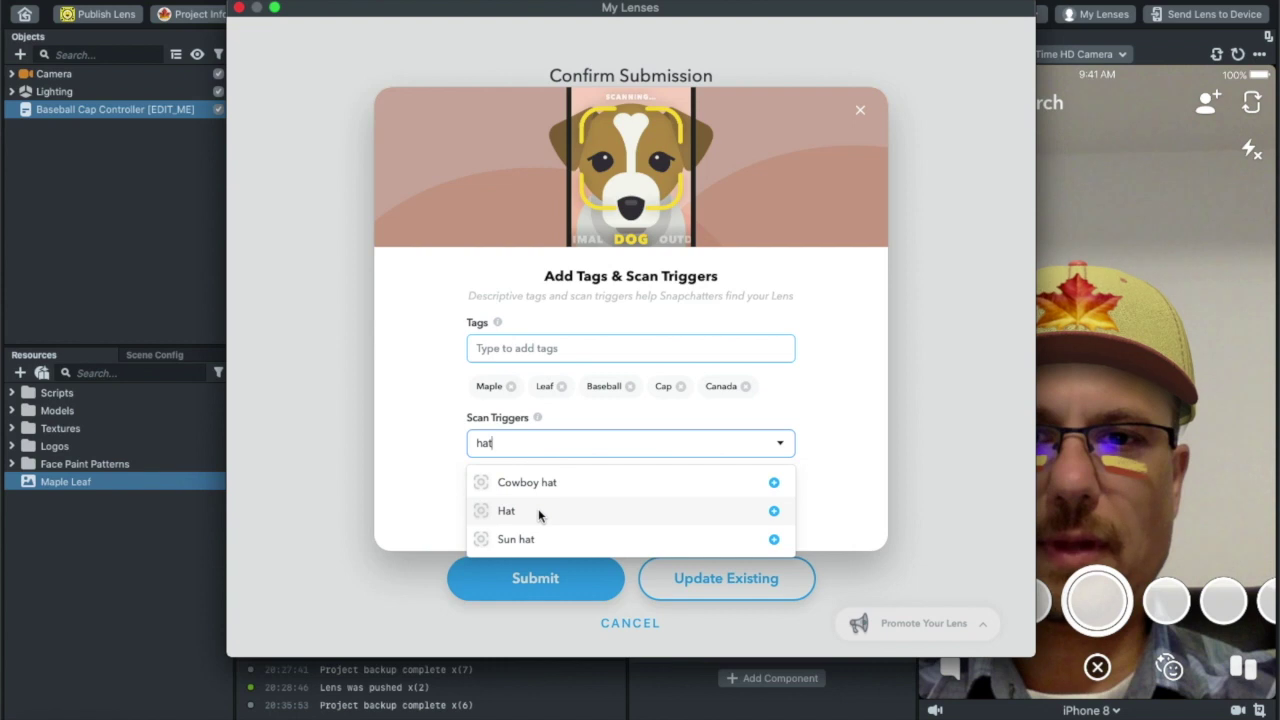
pyautogui.click(538, 511)
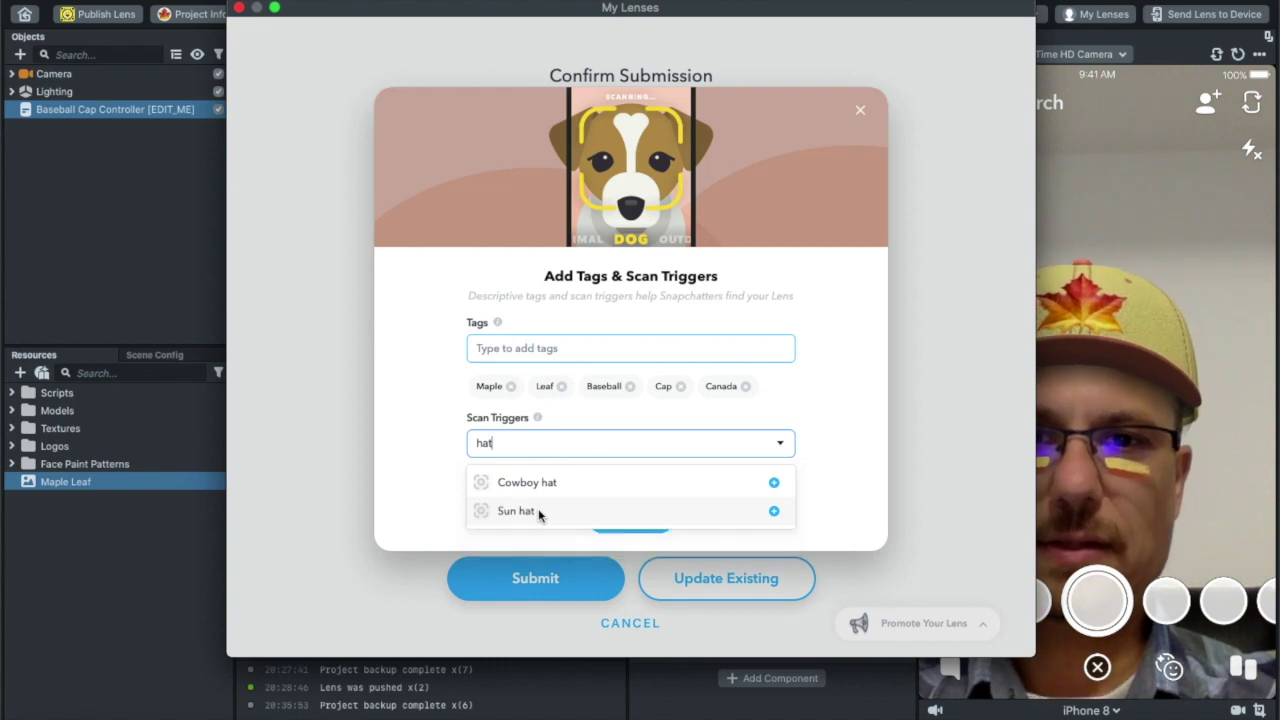
pyautogui.click(557, 448)
pyautogui.write('m')
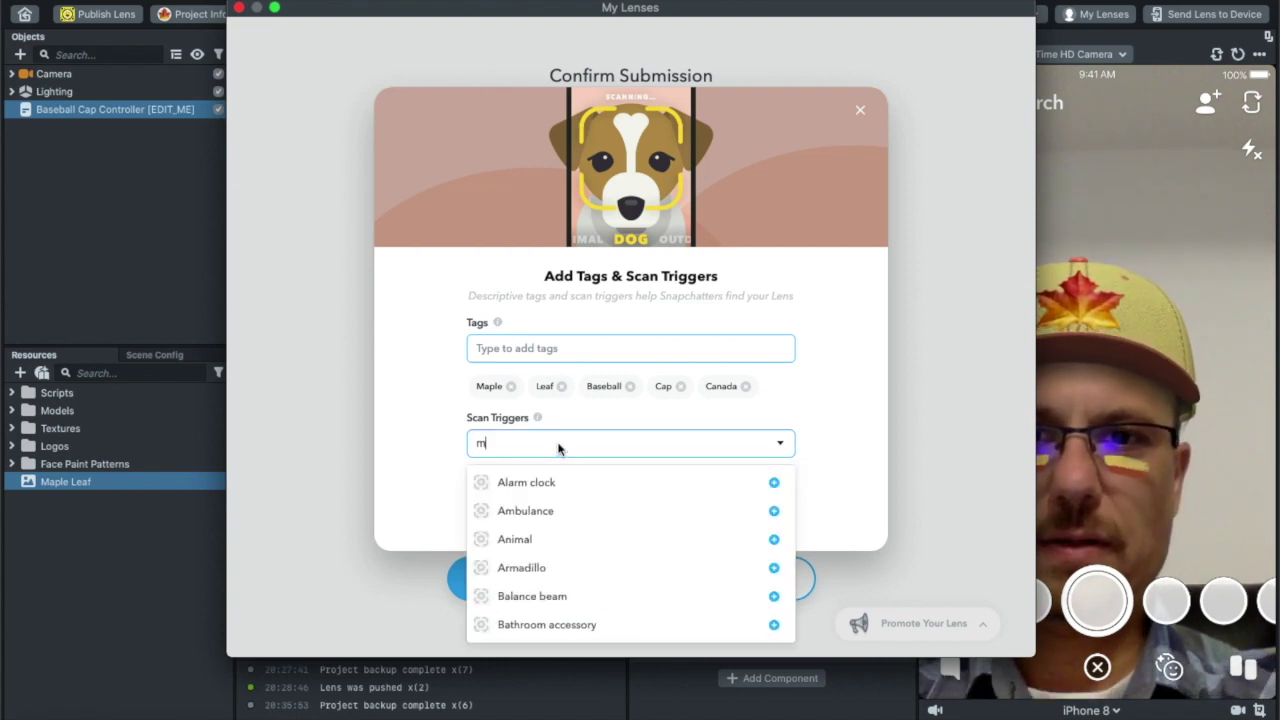
pyautogui.write('aple')
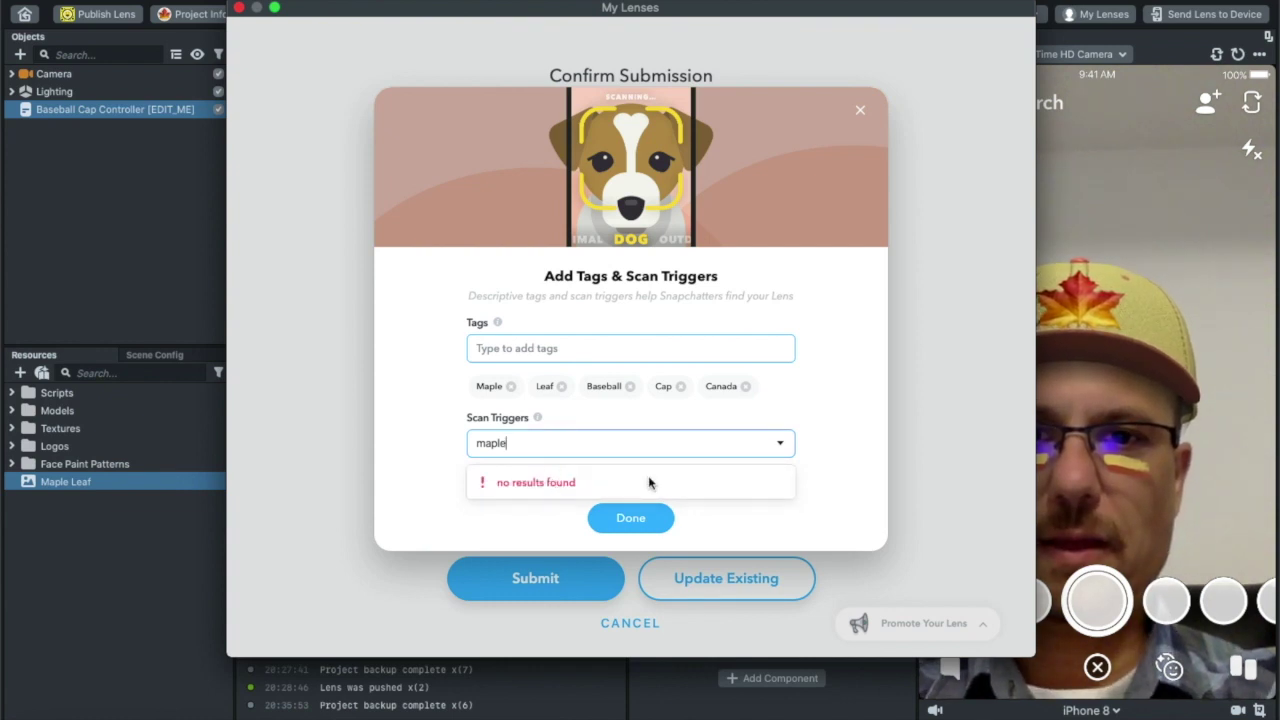
pyautogui.press('BackSpace')
pyautogui.press('BackSpace')
pyautogui.press('BackSpace')
pyautogui.press('BackSpace')
pyautogui.press('BackSpace')
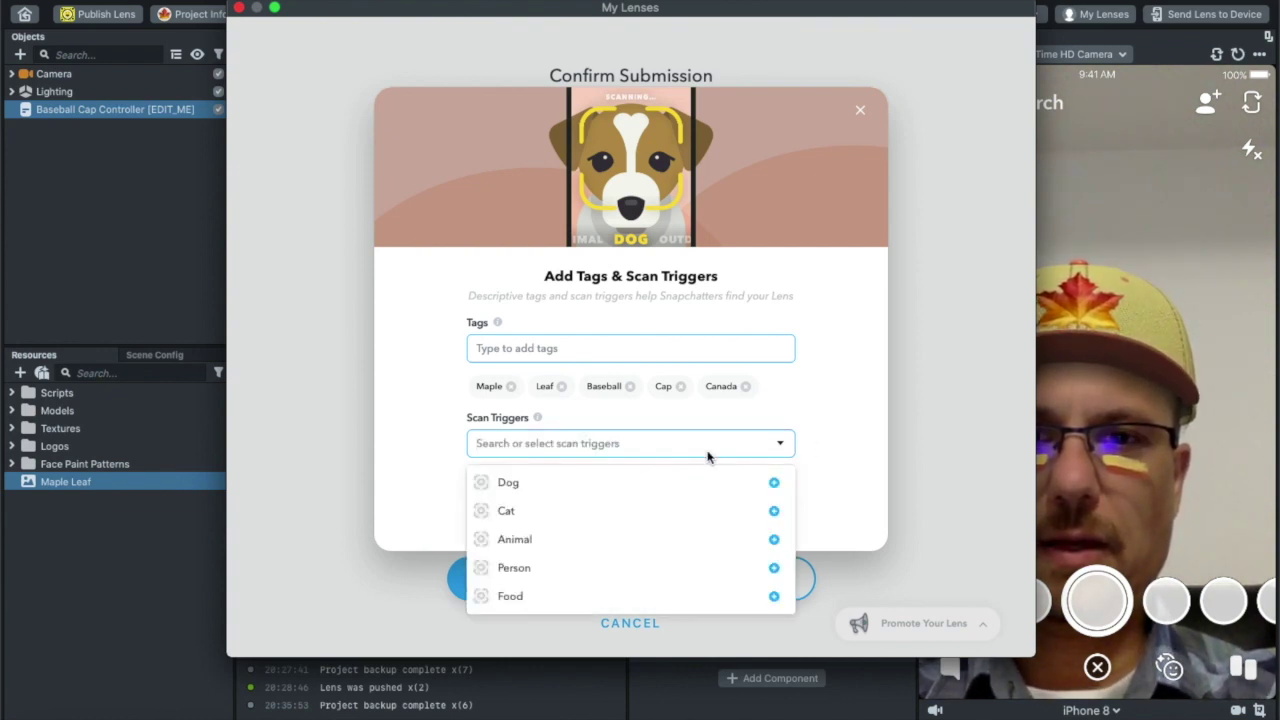
# Search the scan triggers for "base" without selecting one, and save the tags and scan triggers
pyautogui.write('base')
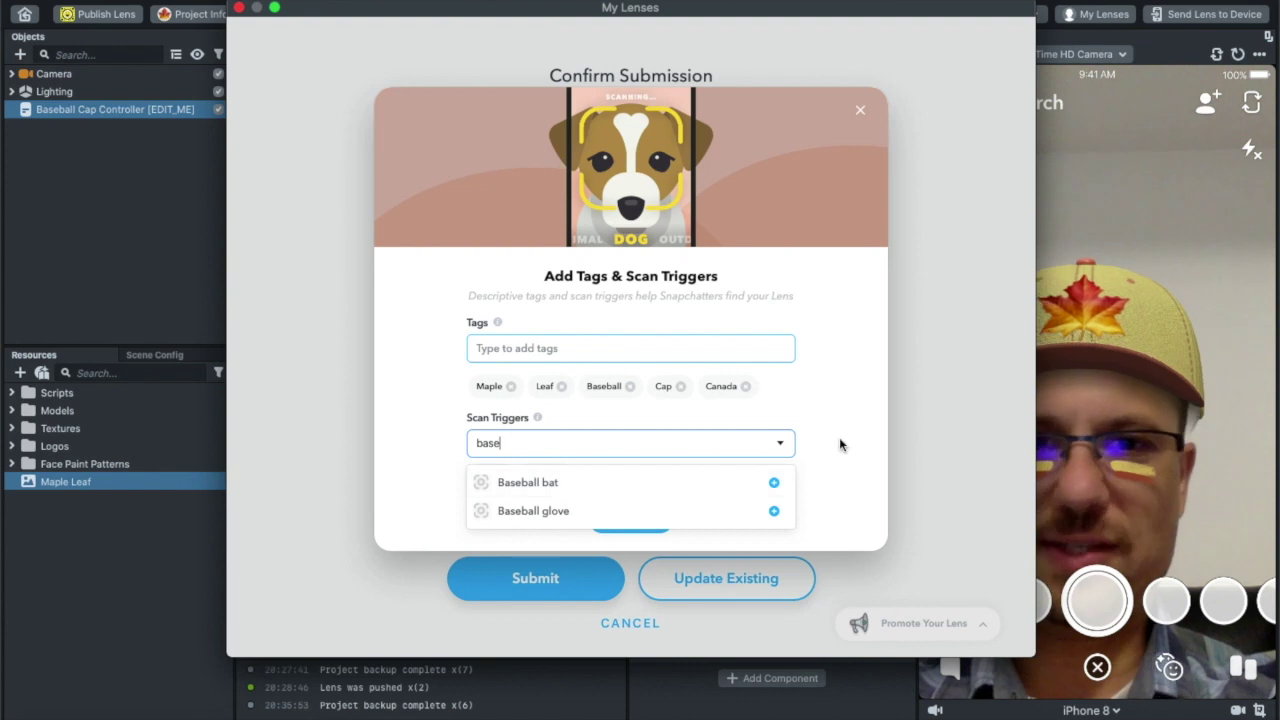
pyautogui.click(800, 452)
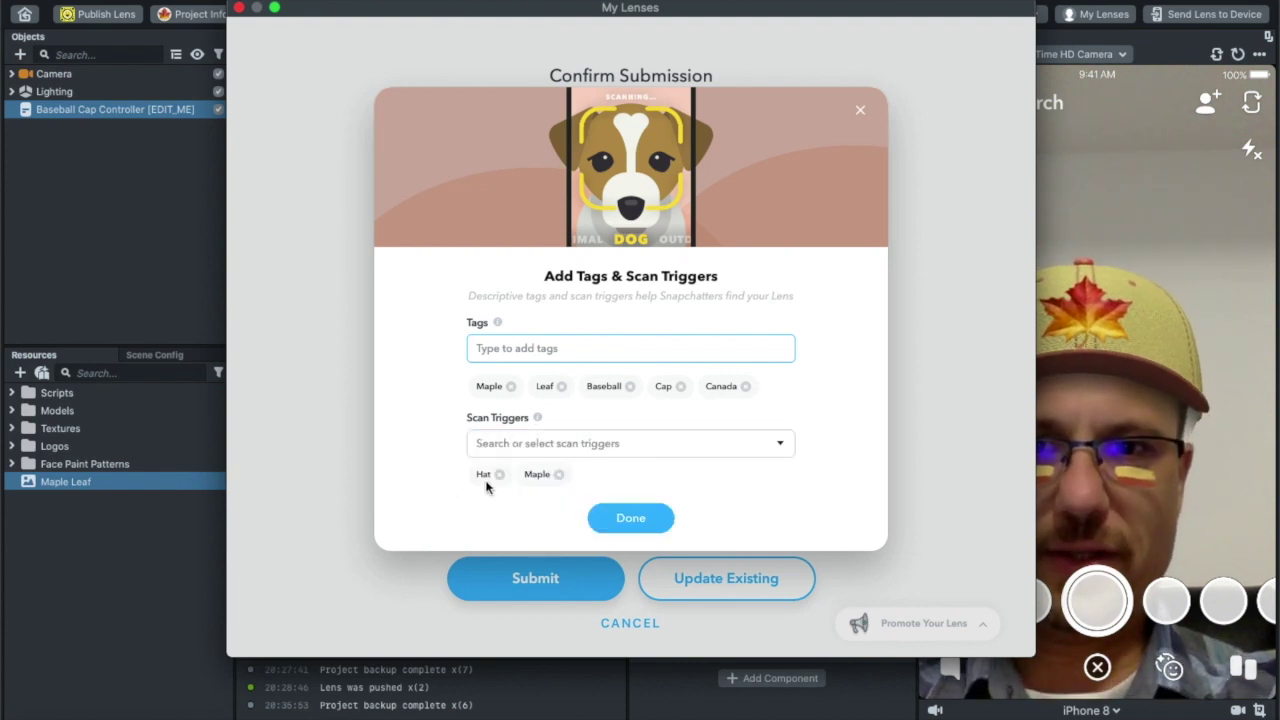
pyautogui.click(630, 519)
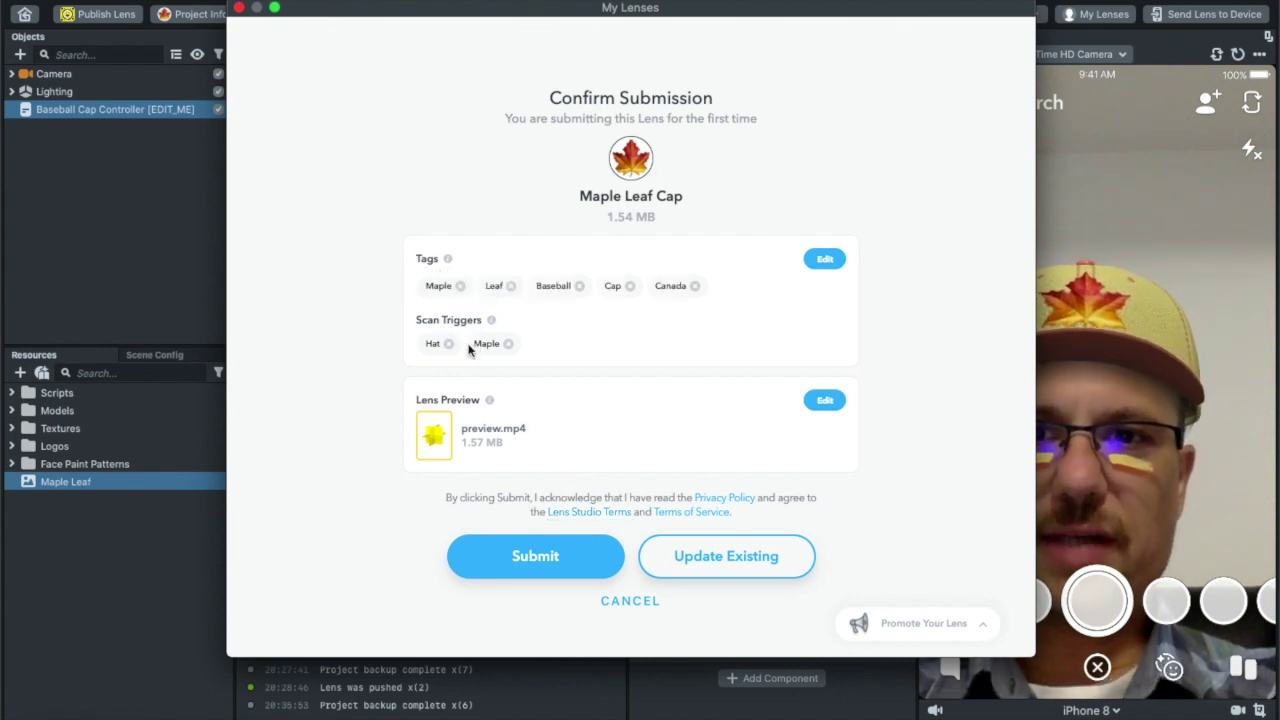
# Submit the lens and expand the newest Maple Leaf Cap entry in My Lenses to view its Snapcode and statistics
pyautogui.click(535, 558)
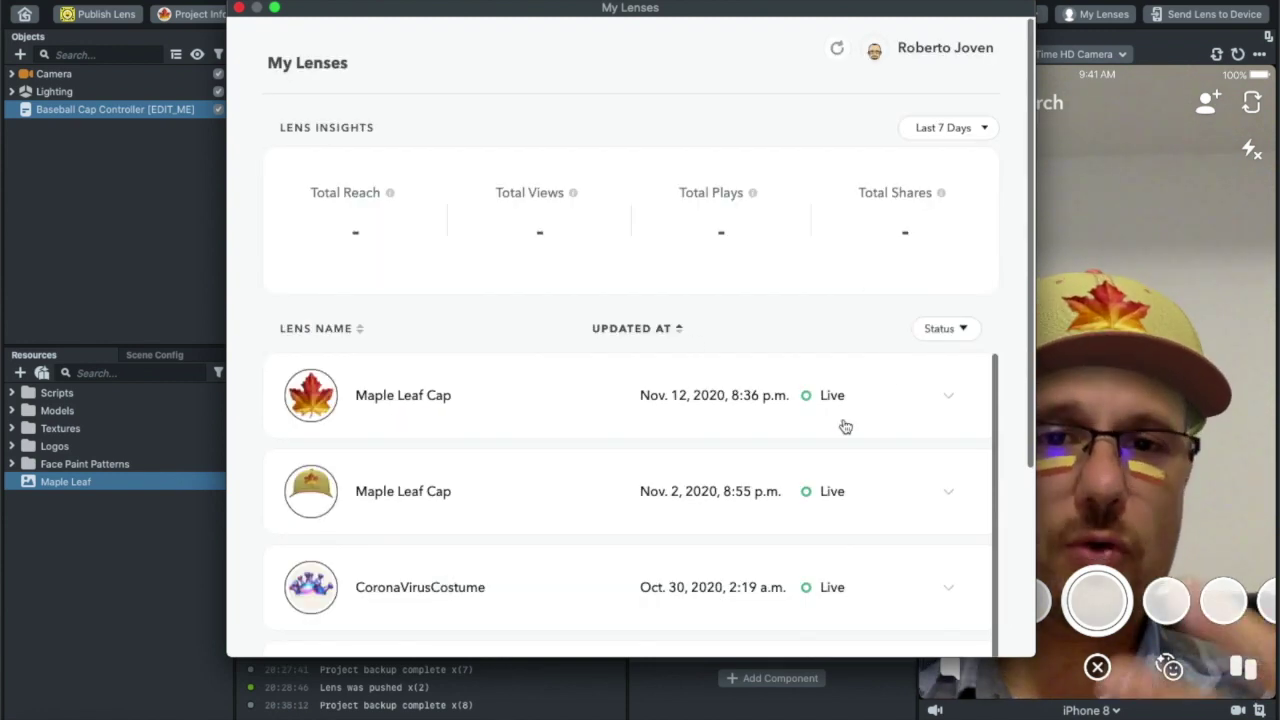
pyautogui.click(947, 400)
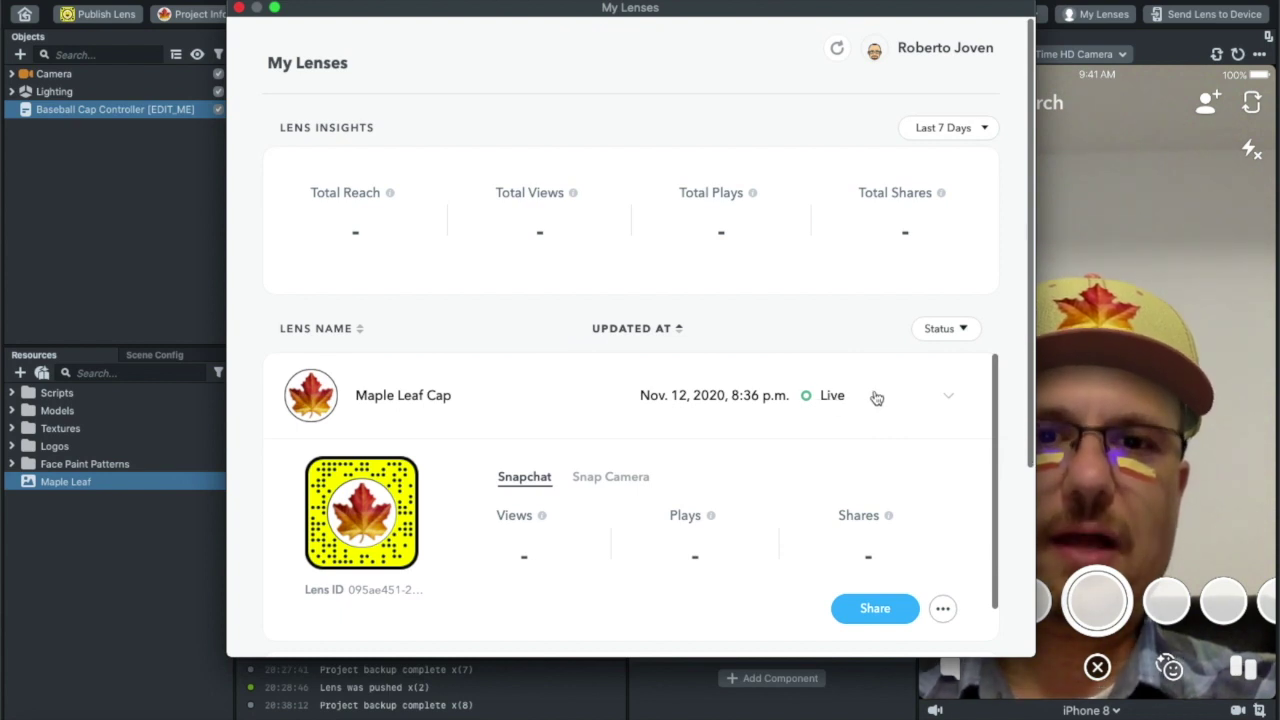
pyautogui.scroll(-2, 881, 394)
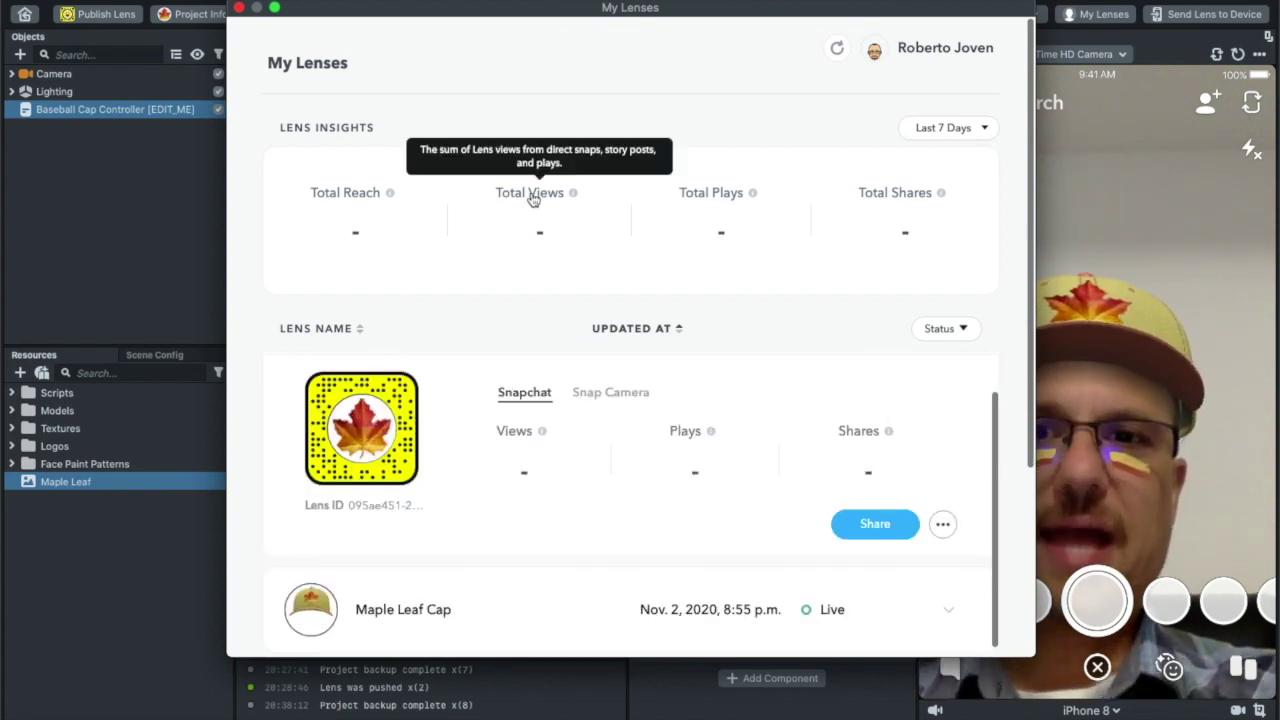
# Turn on Do not promote for the newest Maple Leaf Cap lens and acknowledge its explanation
pyautogui.moveTo(855, 432)
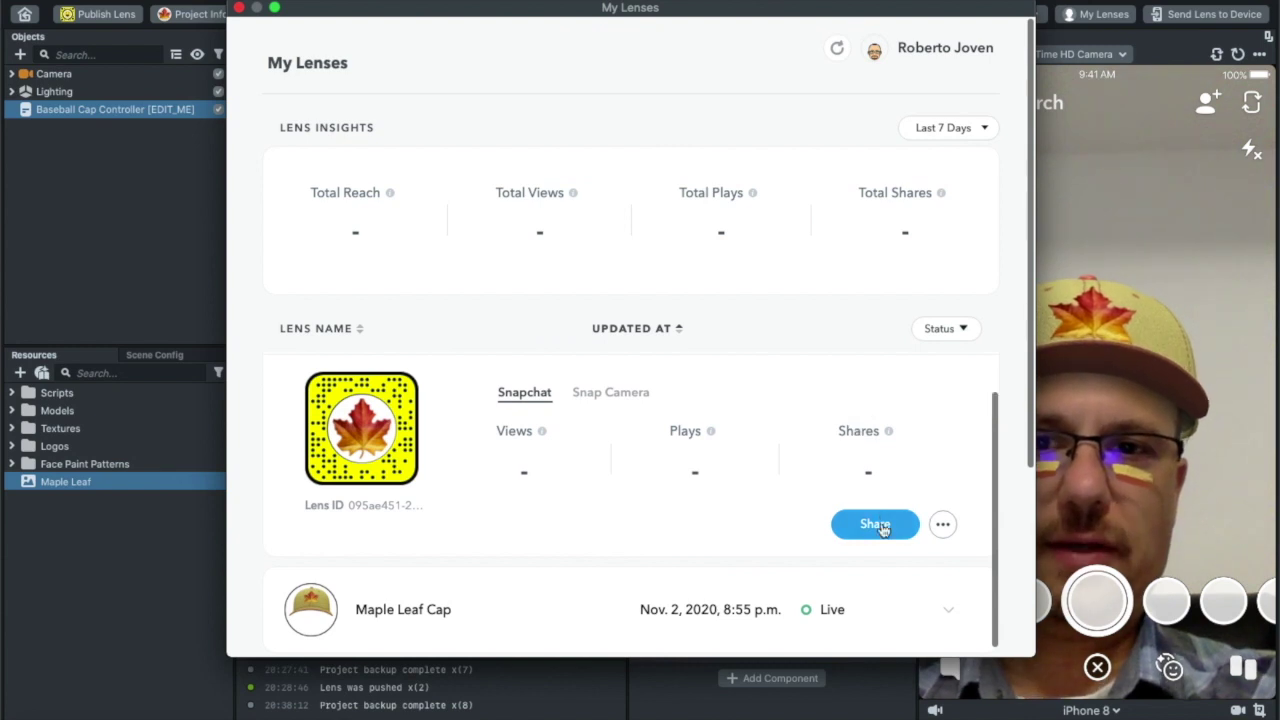
pyautogui.click(943, 527)
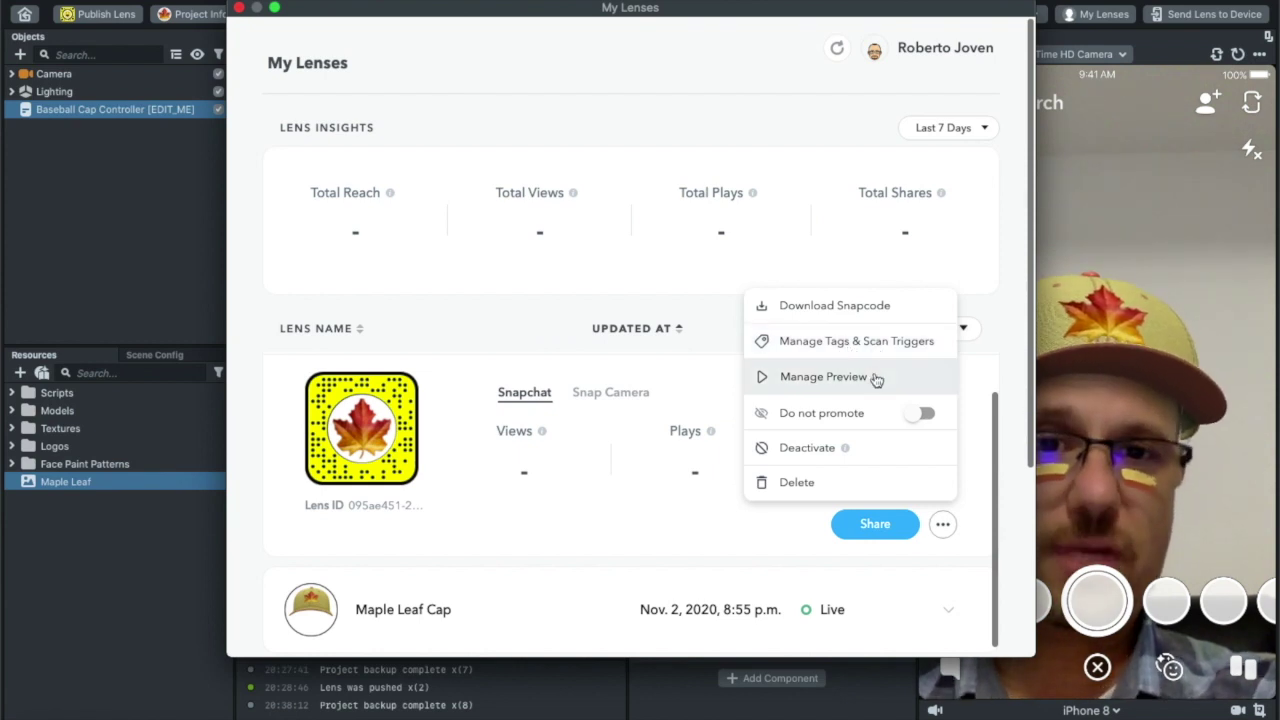
pyautogui.click(916, 417)
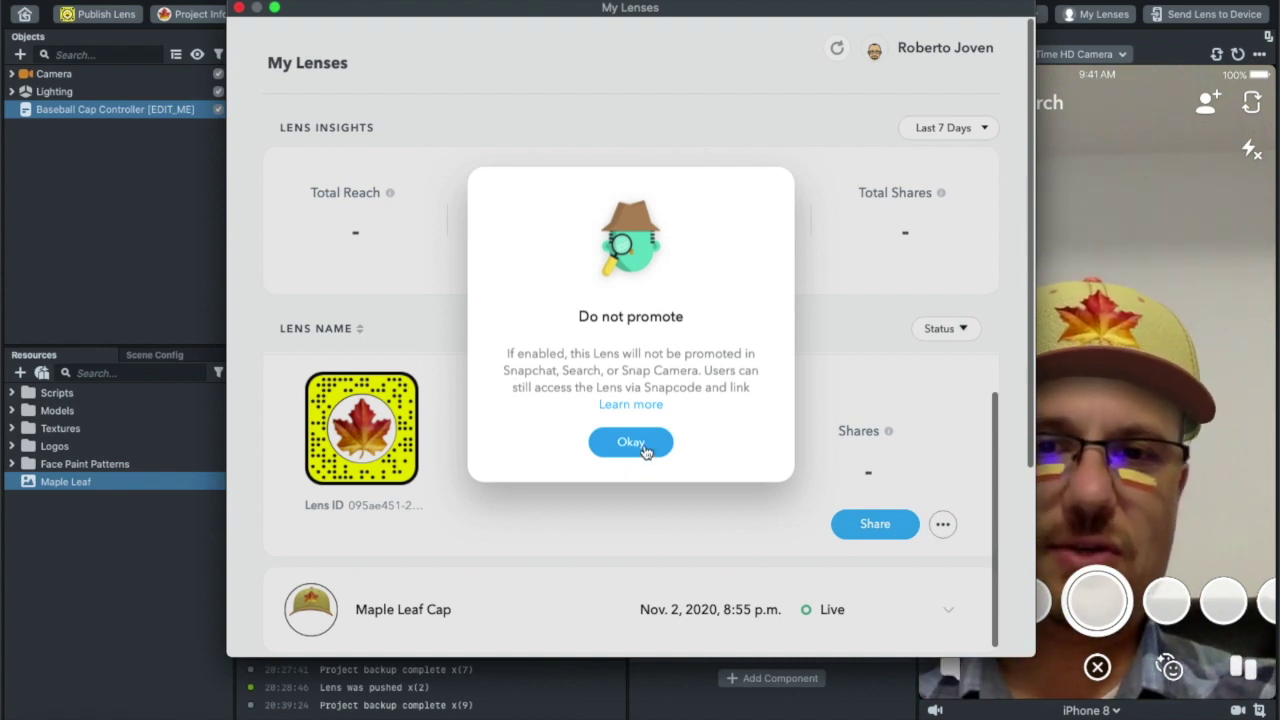
pyautogui.click(631, 443)
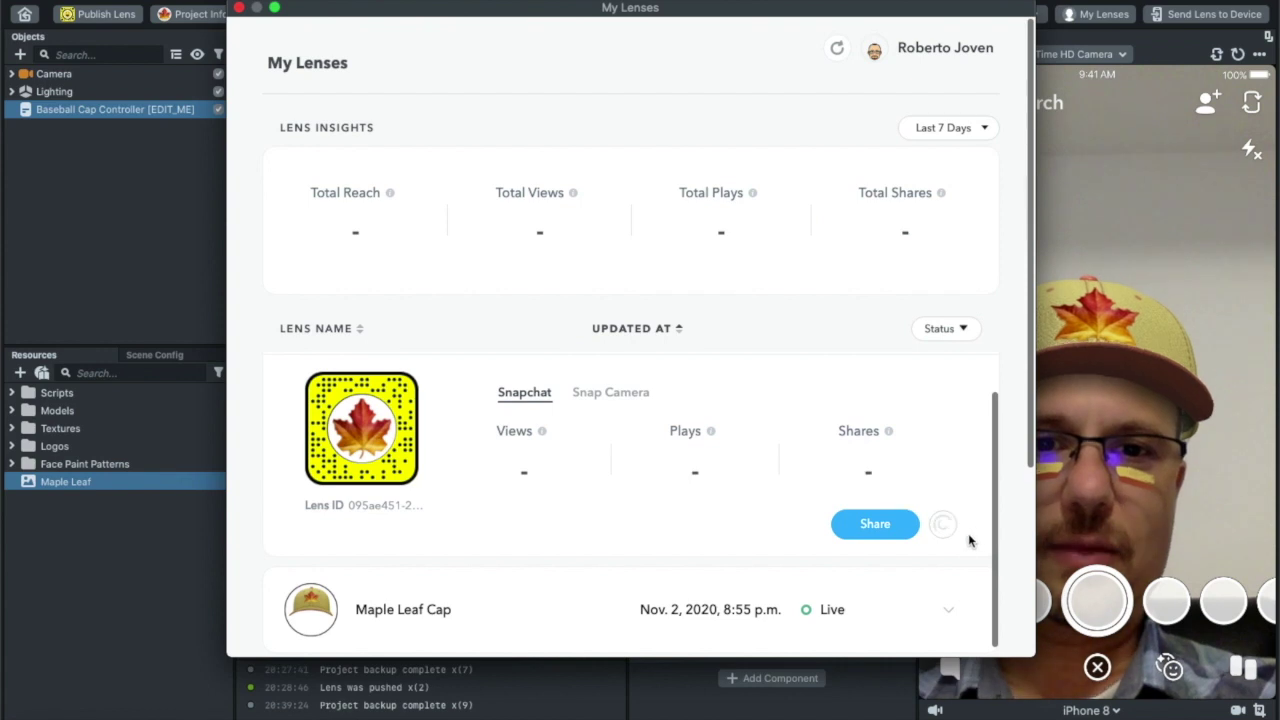
# Turn Do not promote back off for the lens and review its remaining management options
pyautogui.click(944, 526)
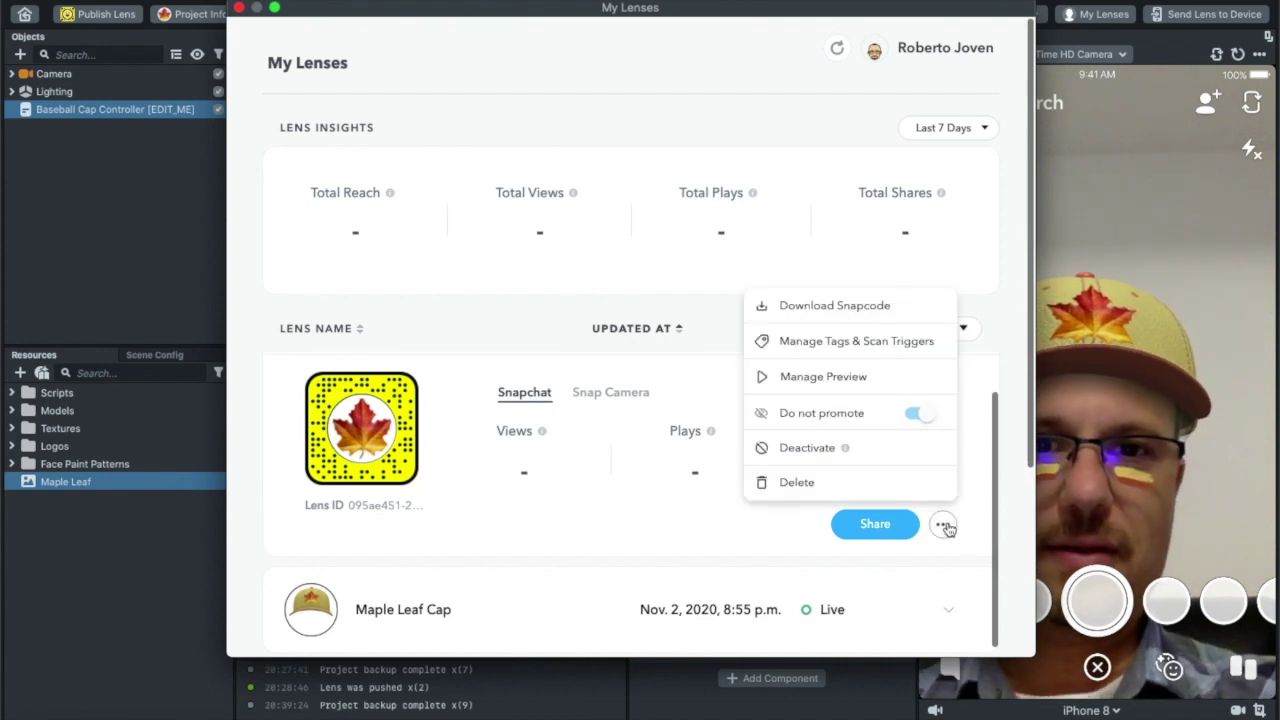
pyautogui.click(900, 419)
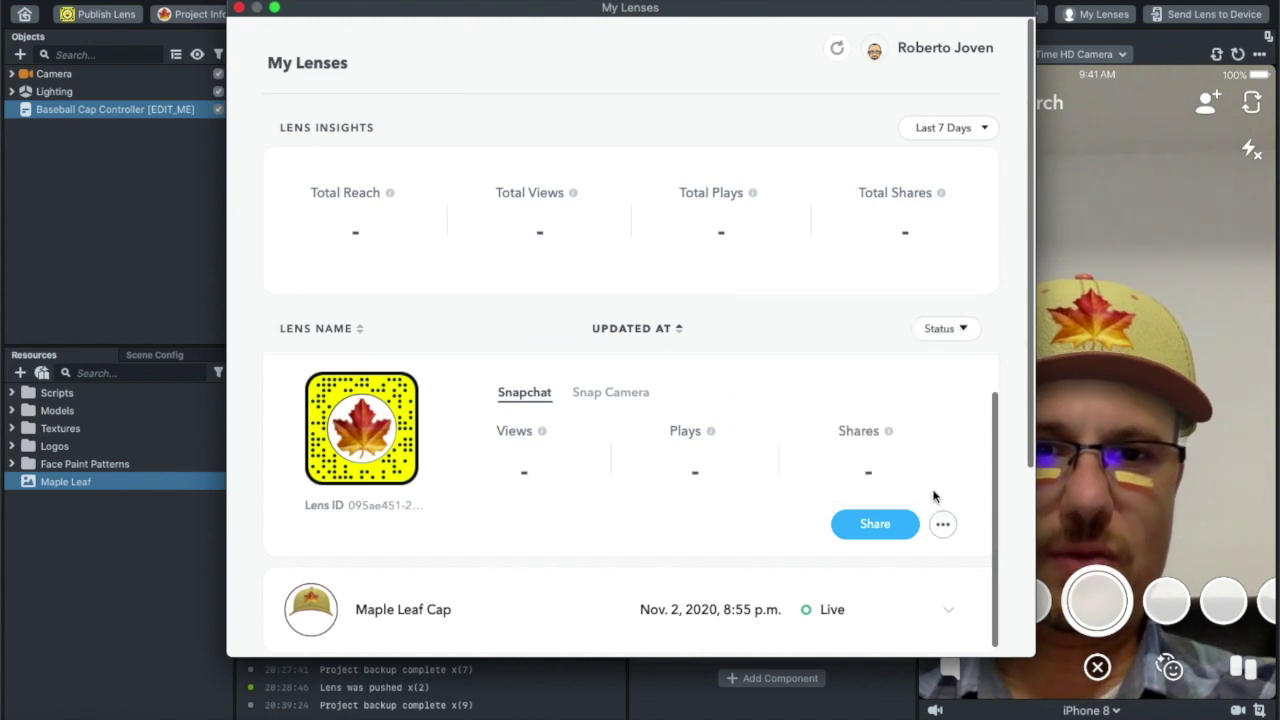
pyautogui.click(943, 524)
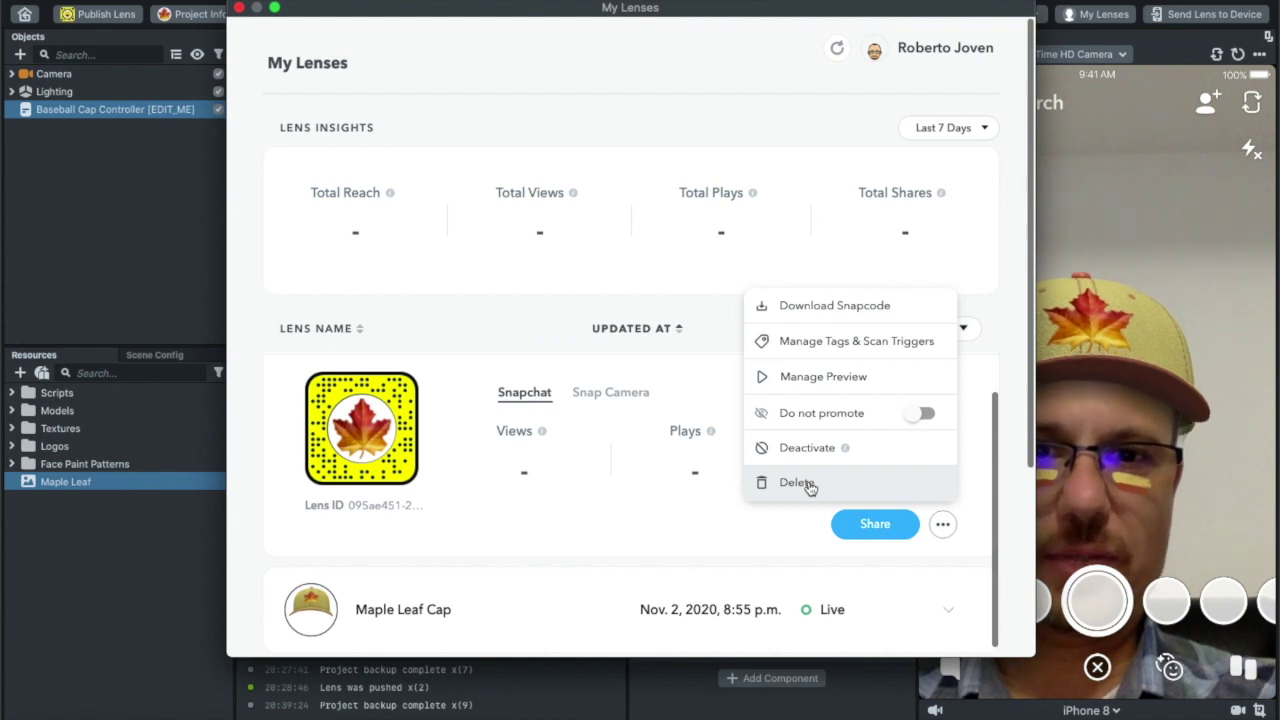
pyautogui.click(735, 525)
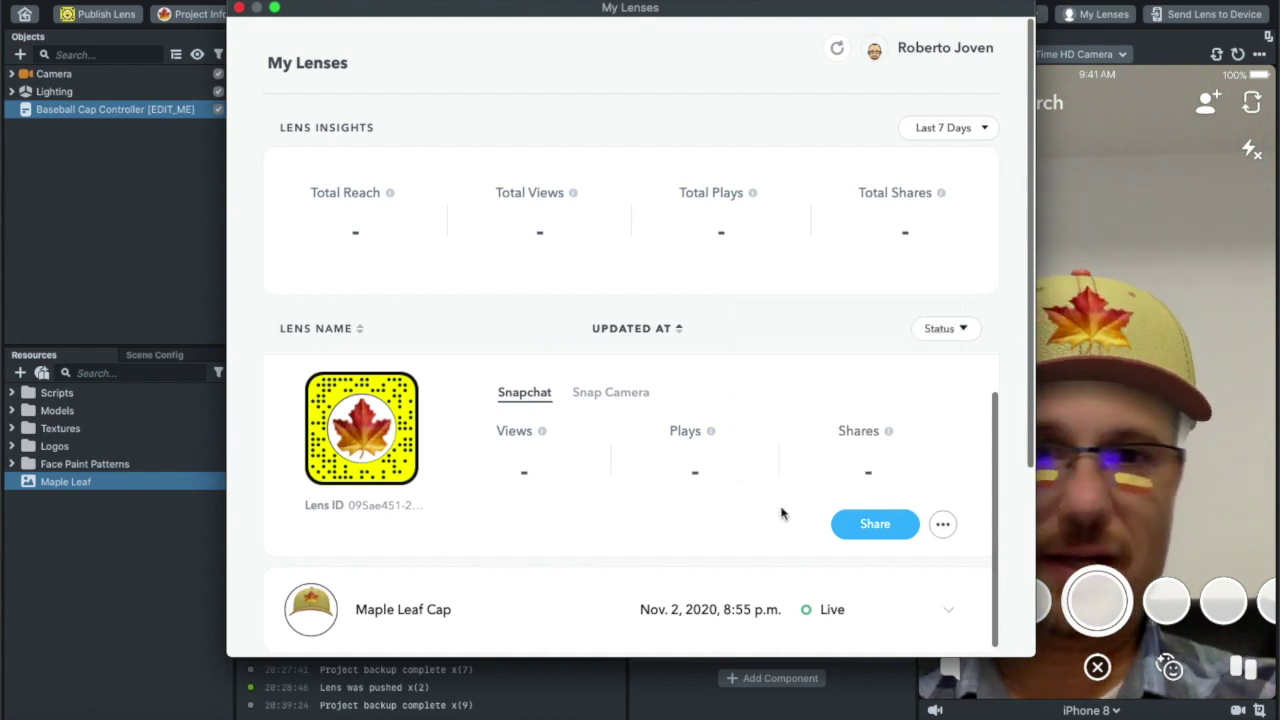
# Copy the Snapchat share link of the newest Maple Leaf Cap lens and switch to Google Chrome
pyautogui.click(875, 524)
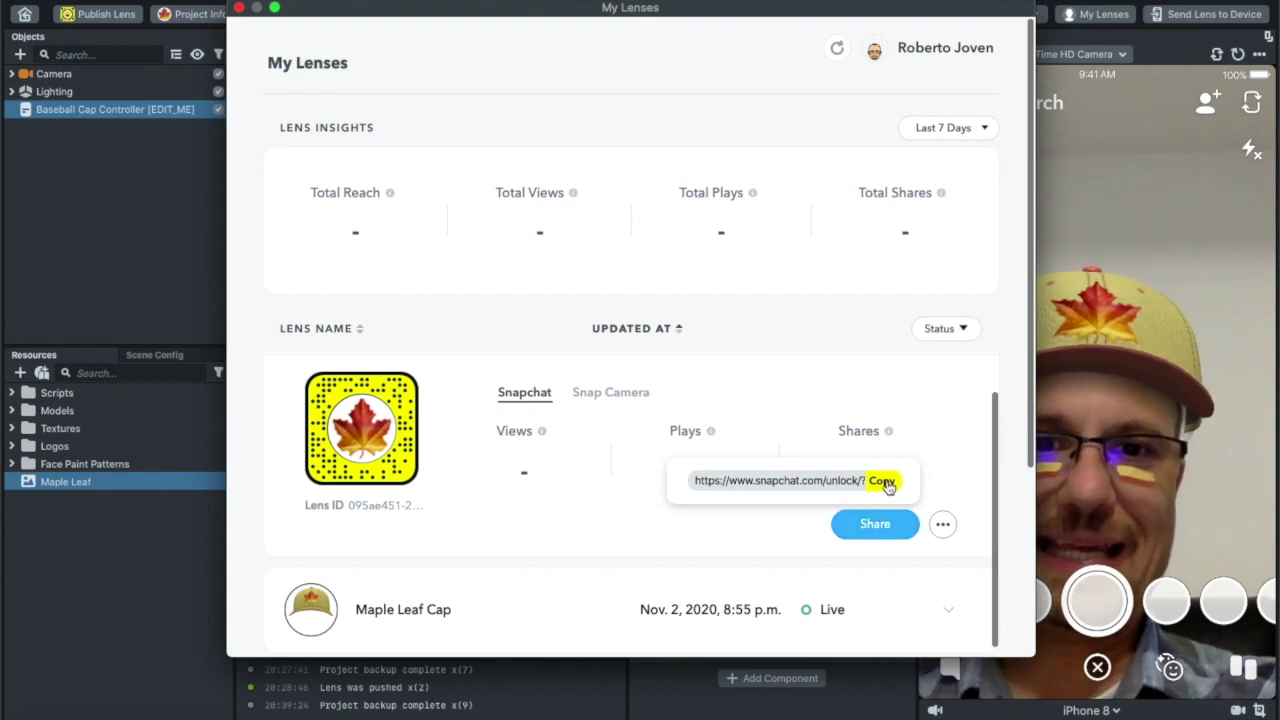
pyautogui.click(884, 482)
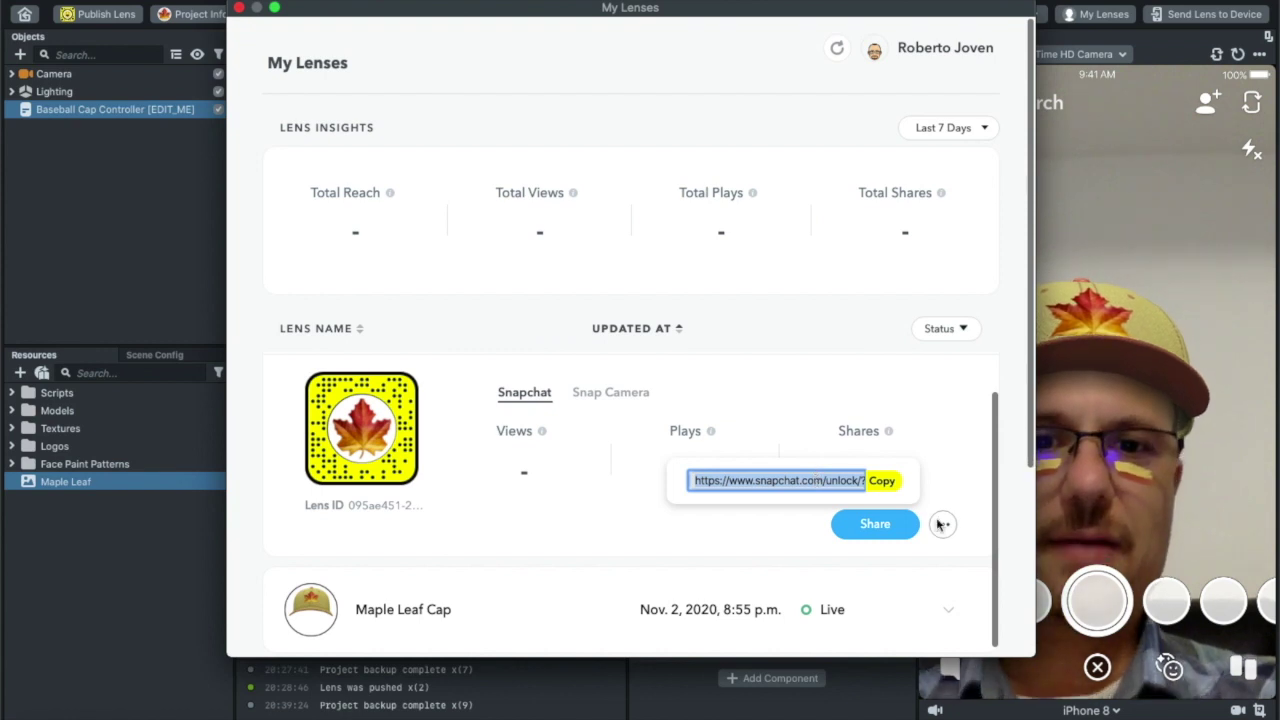
pyautogui.press('super+Tab')
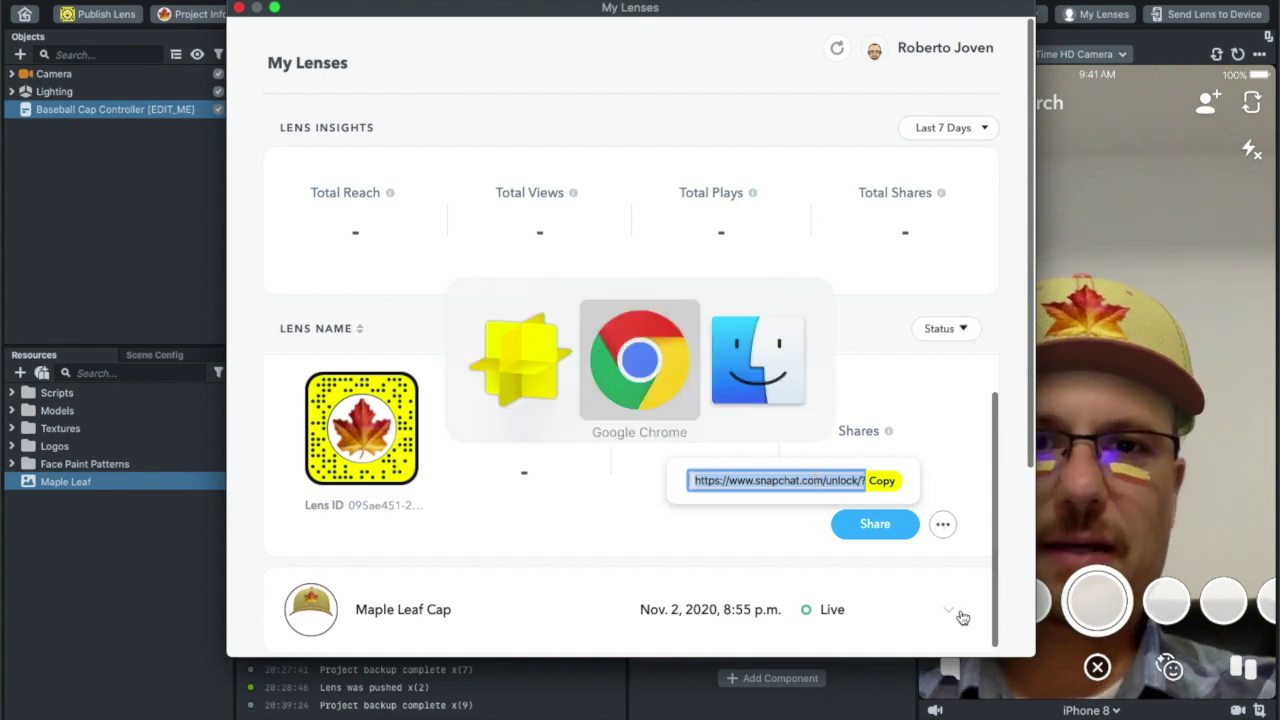
pyautogui.press('super+grave')
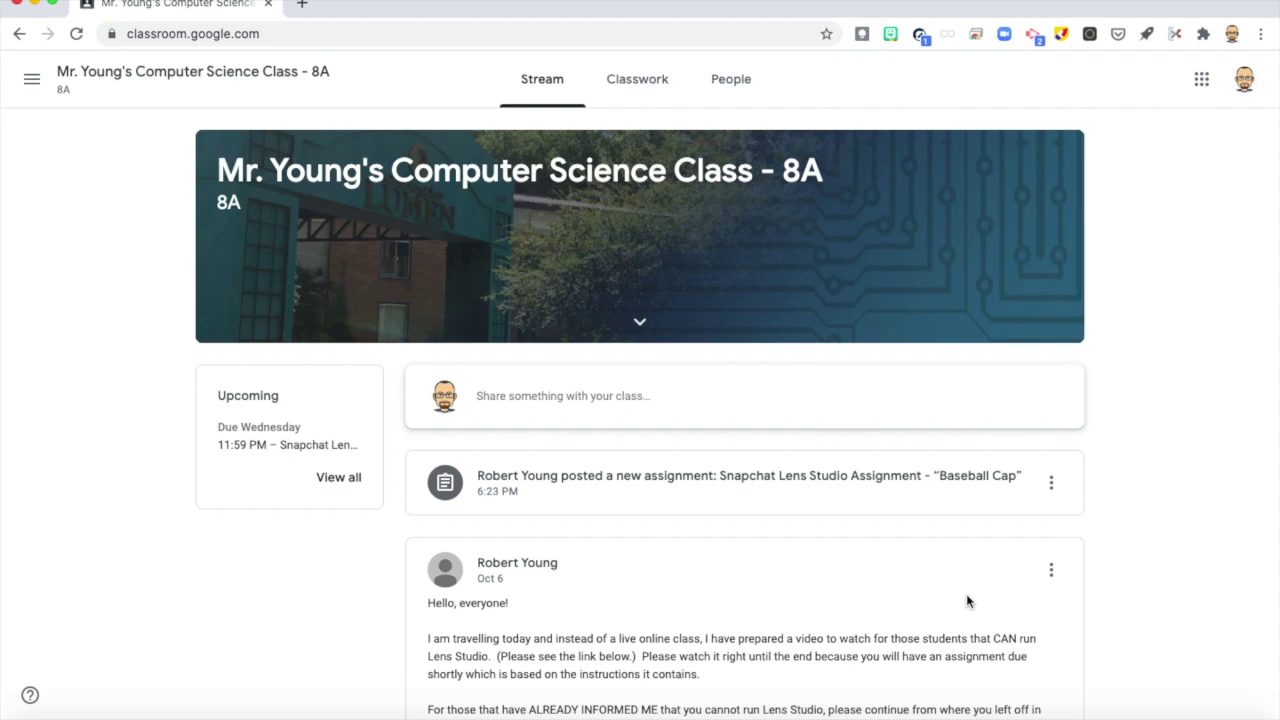
# Open the full Snapchat Lens Studio Assignment - "Baseball Cap" from the classwork and read through its instructions
pyautogui.click(640, 84)
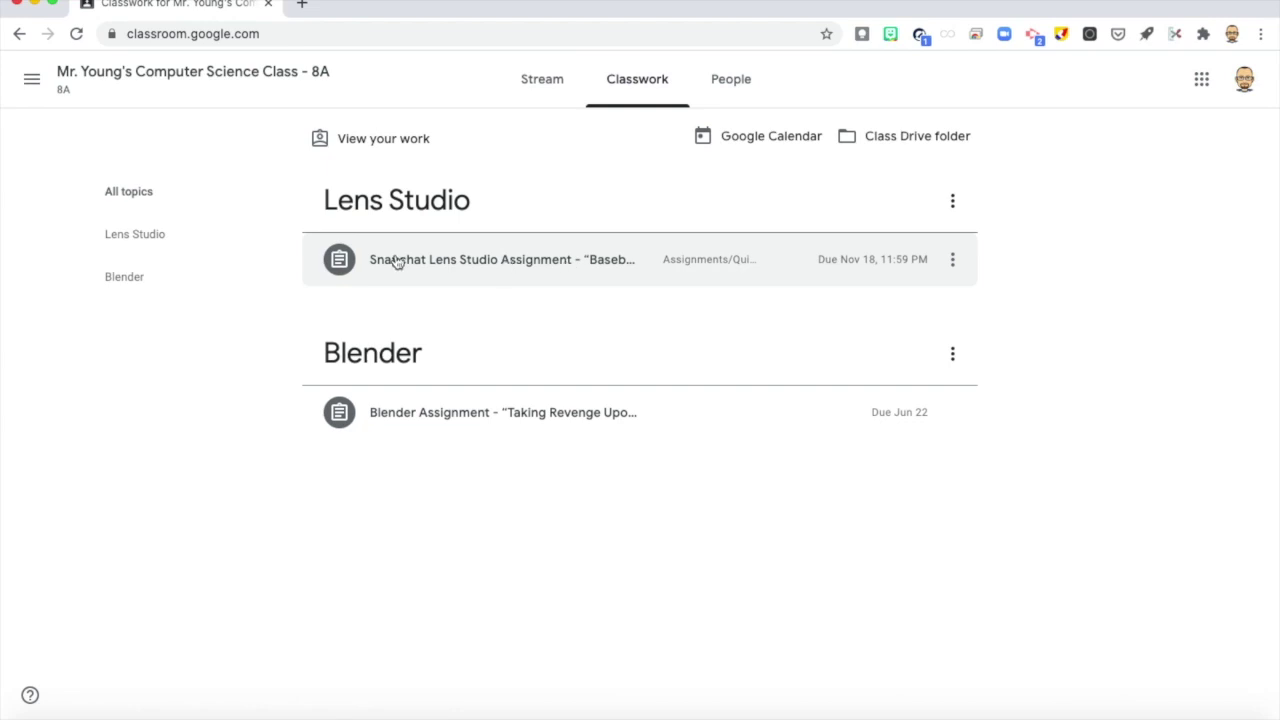
pyautogui.click(517, 271)
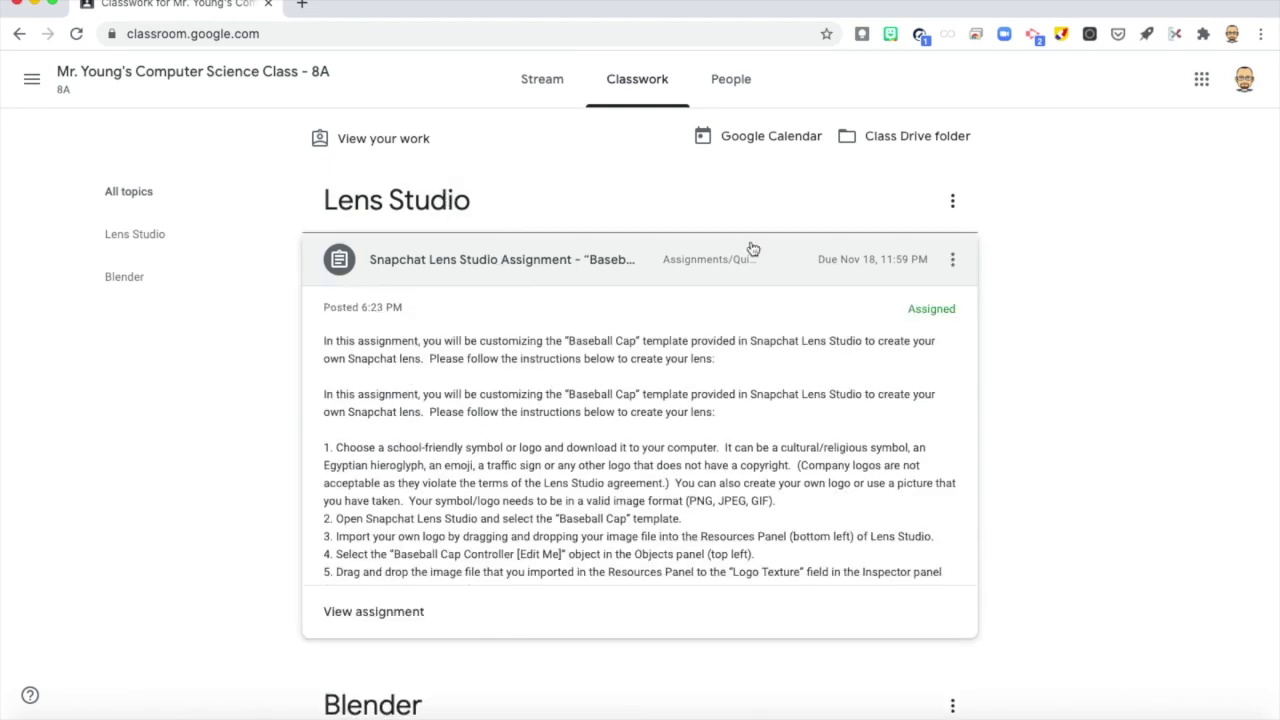
pyautogui.click(359, 615)
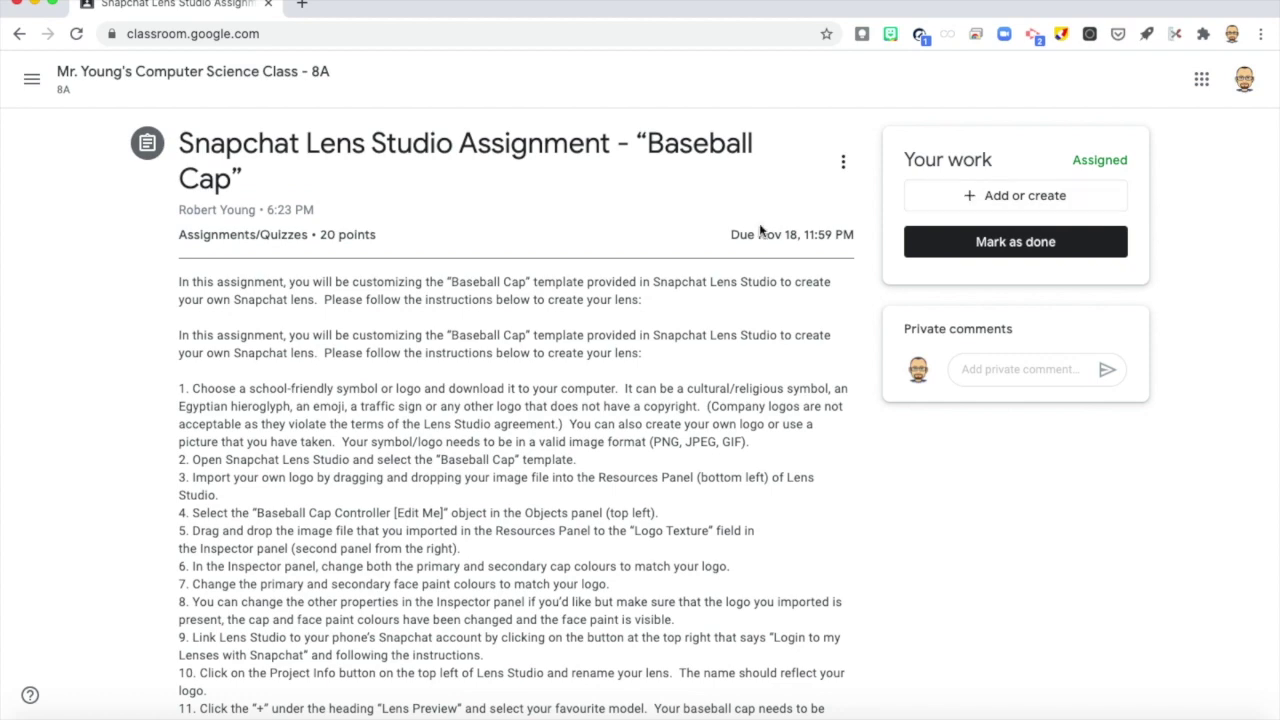
pyautogui.scroll(-5, 760, 231)
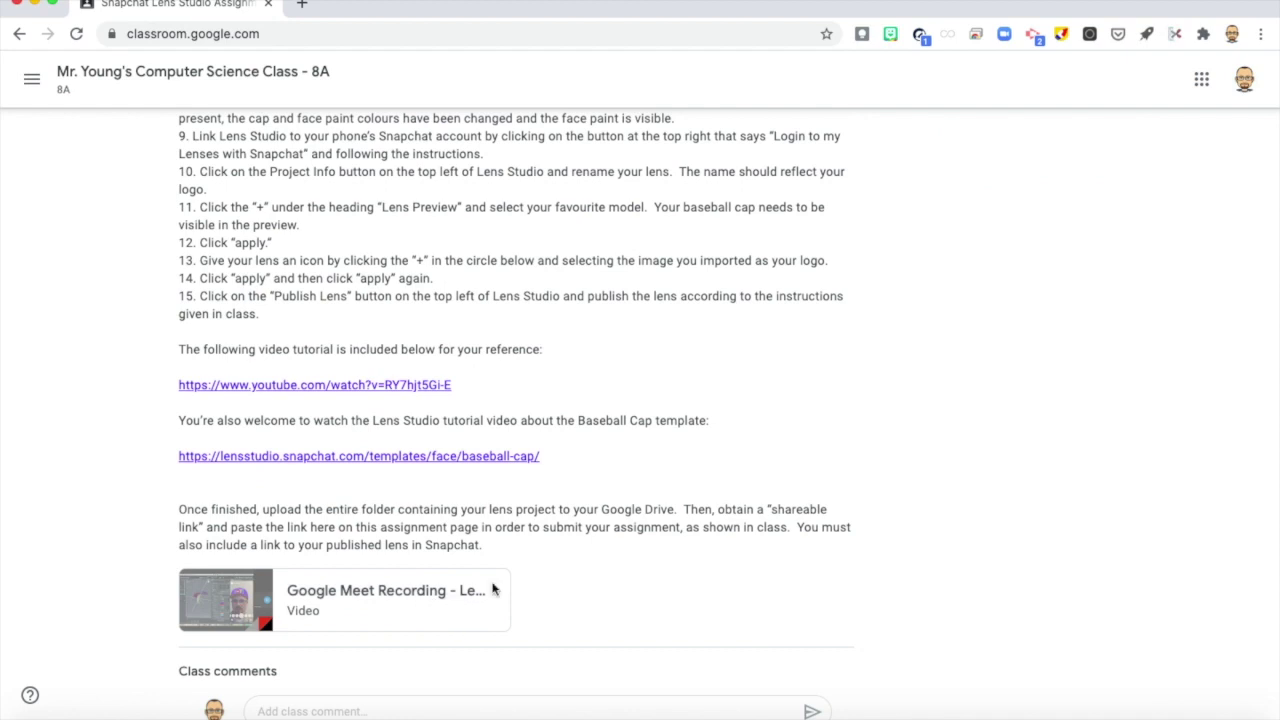
pyautogui.scroll(5, 536, 590)
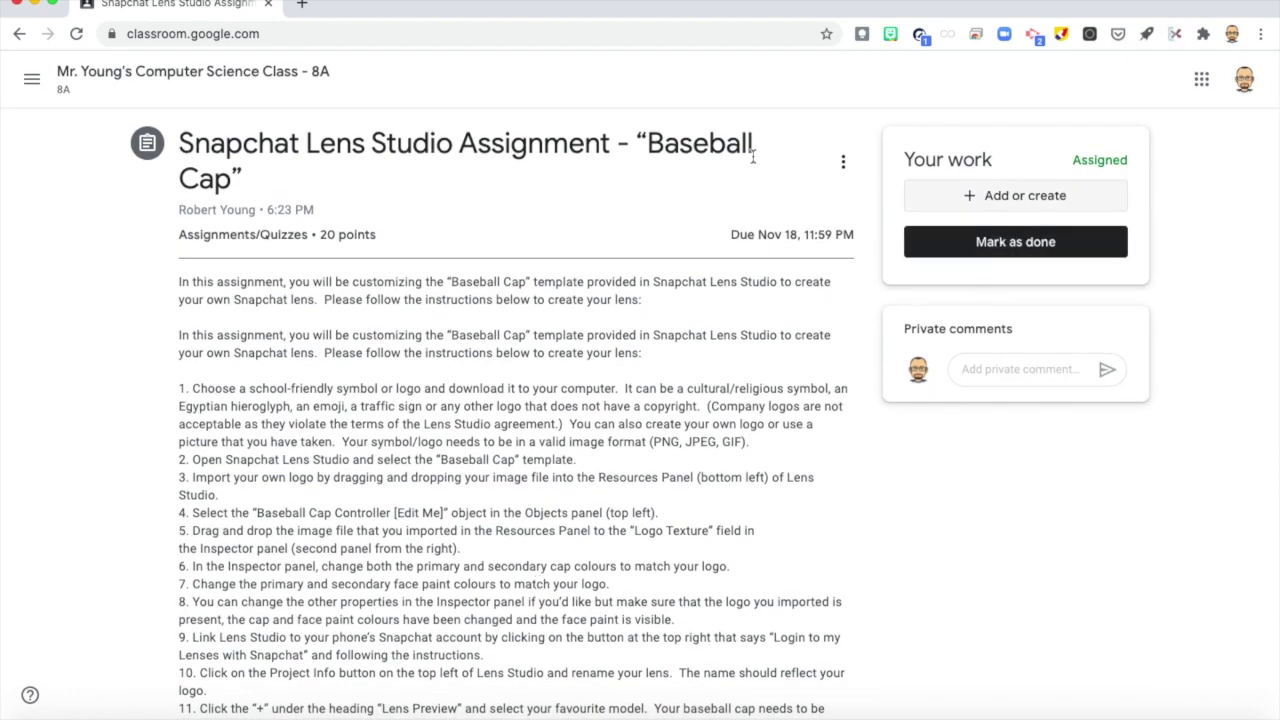
# Attach the copied Snapchat lens link to the Baseball Cap assignment and turn in the work
pyautogui.click(973, 204)
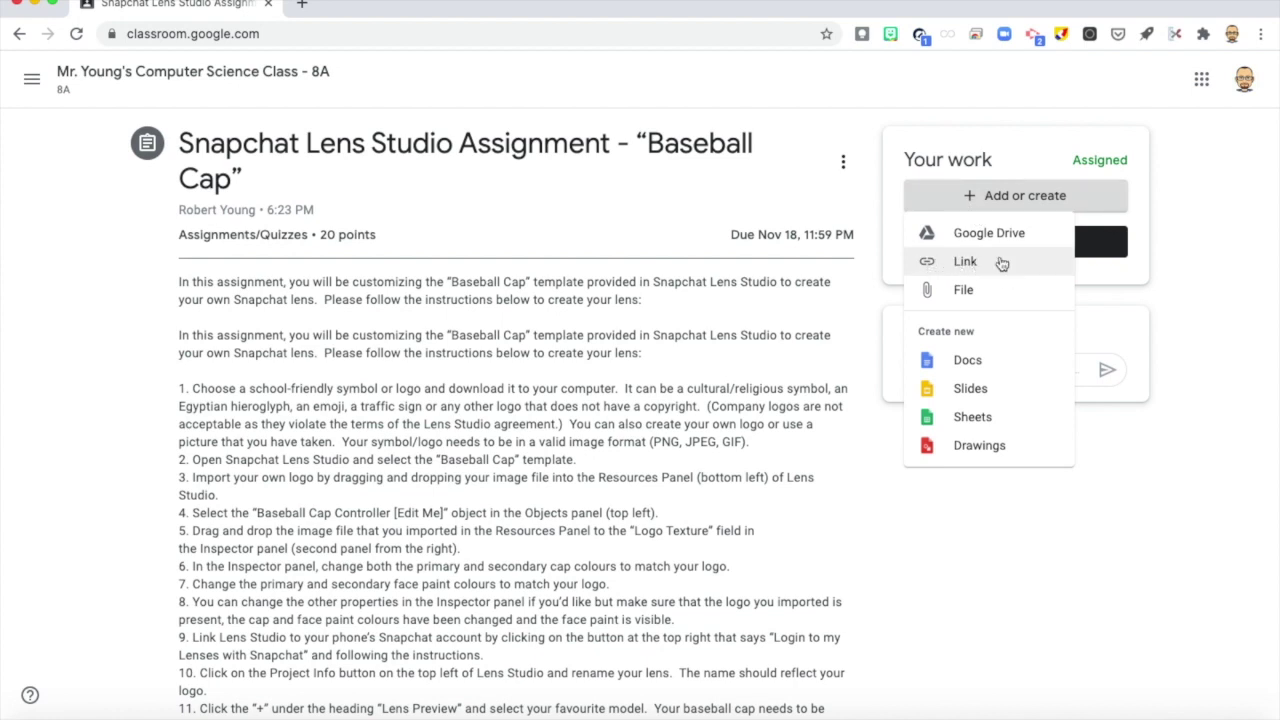
pyautogui.click(1001, 262)
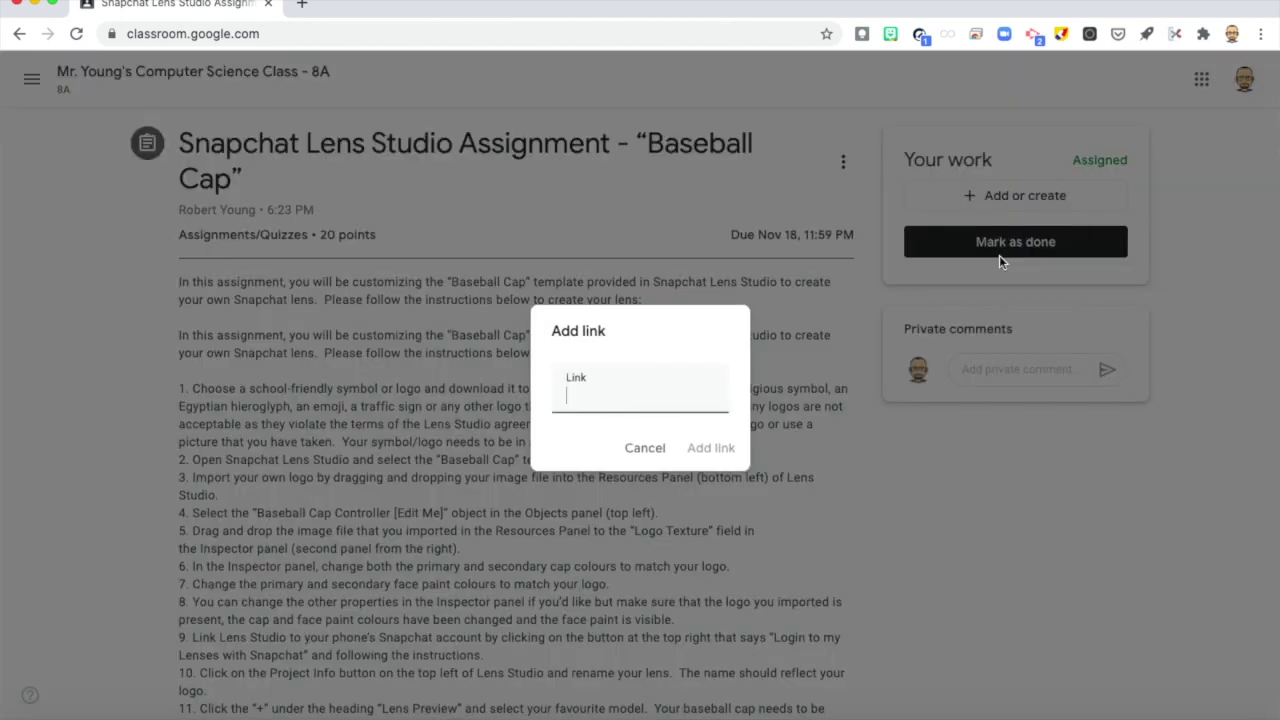
pyautogui.rightClick(621, 411)
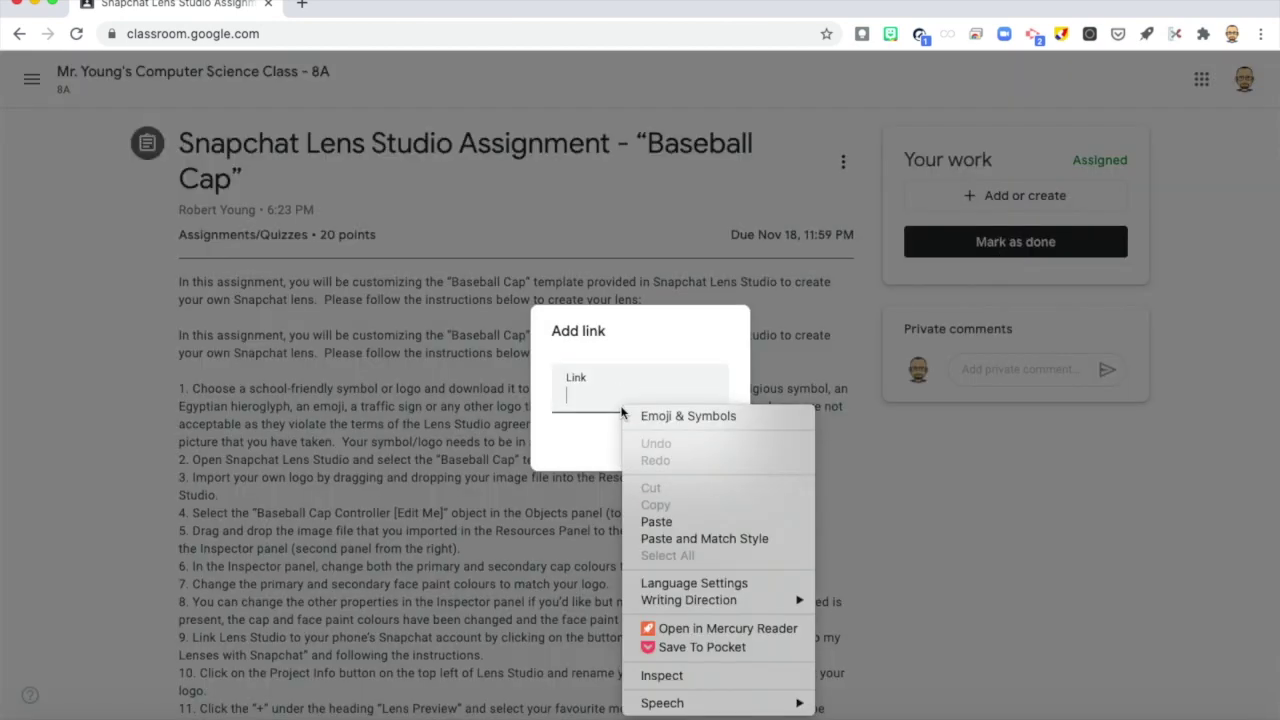
pyautogui.click(656, 521)
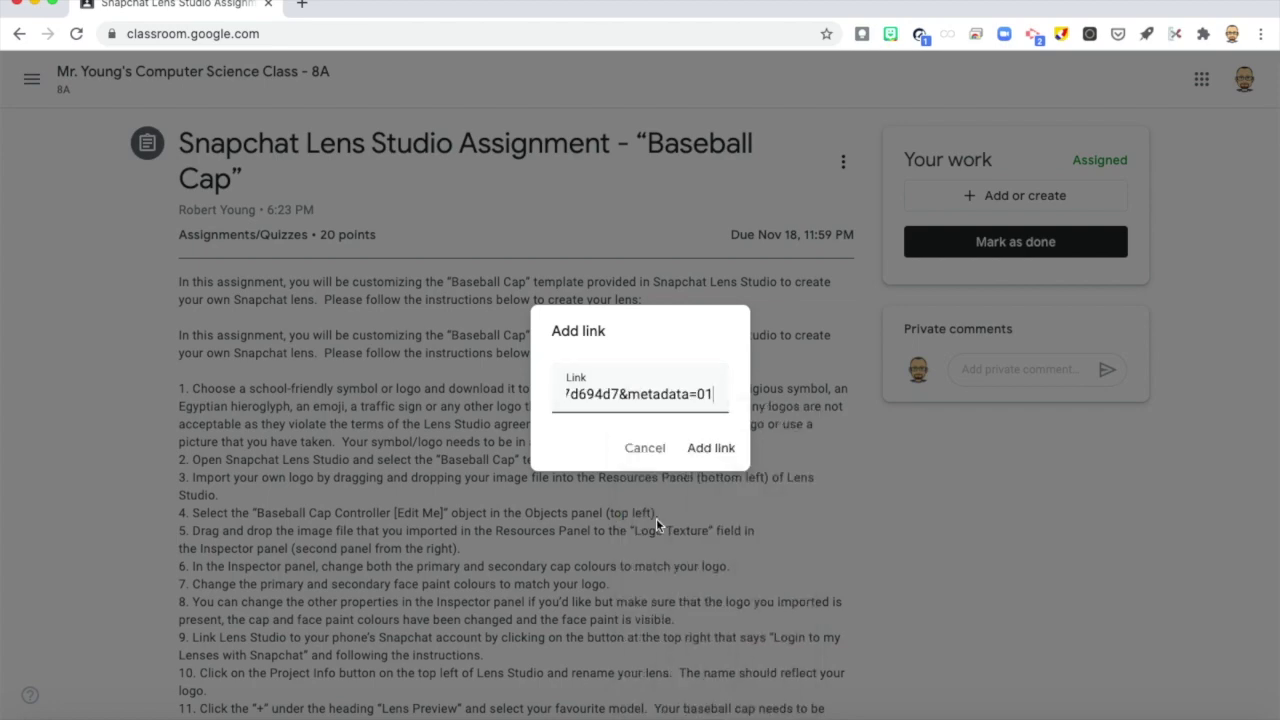
pyautogui.click(711, 448)
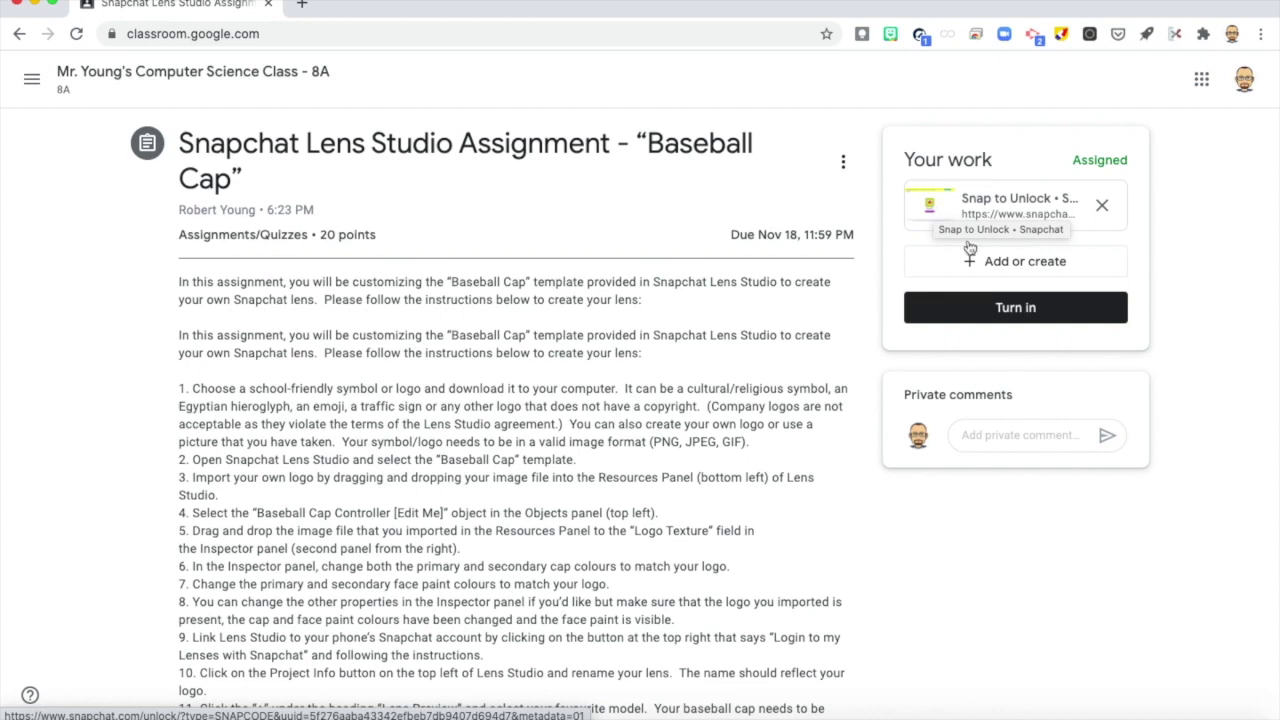
pyautogui.click(1005, 316)
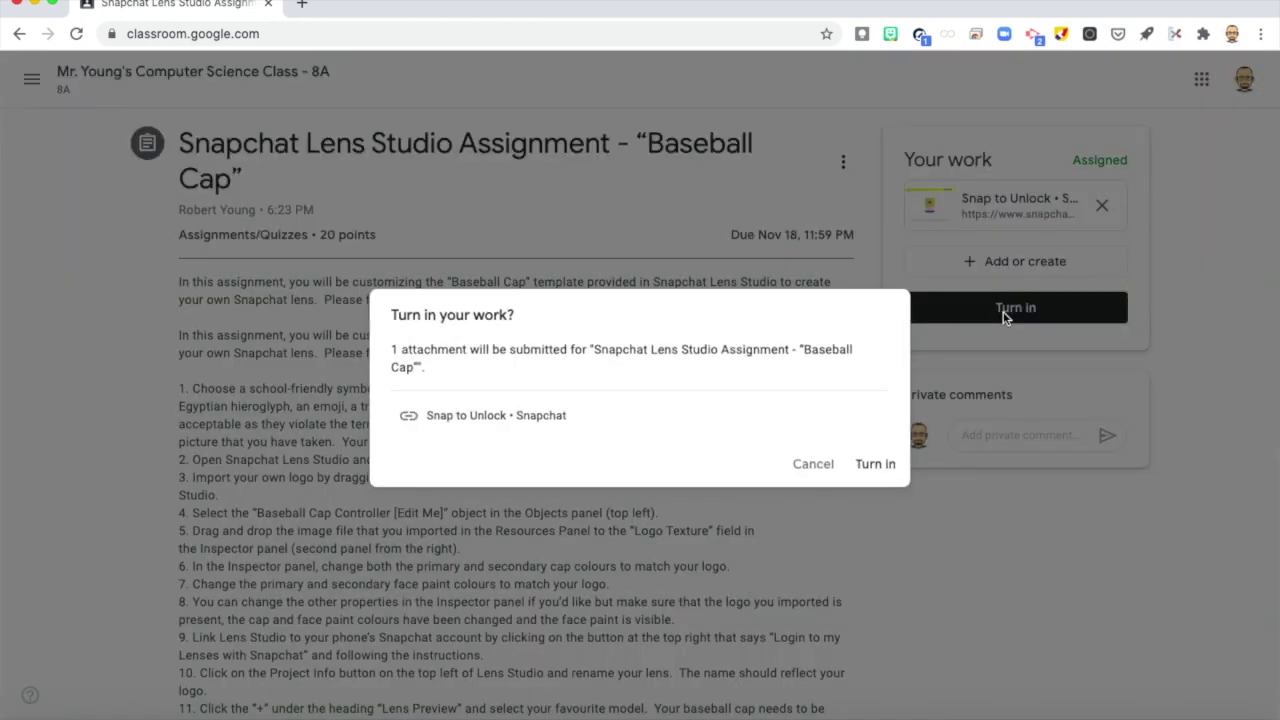
pyautogui.click(876, 465)
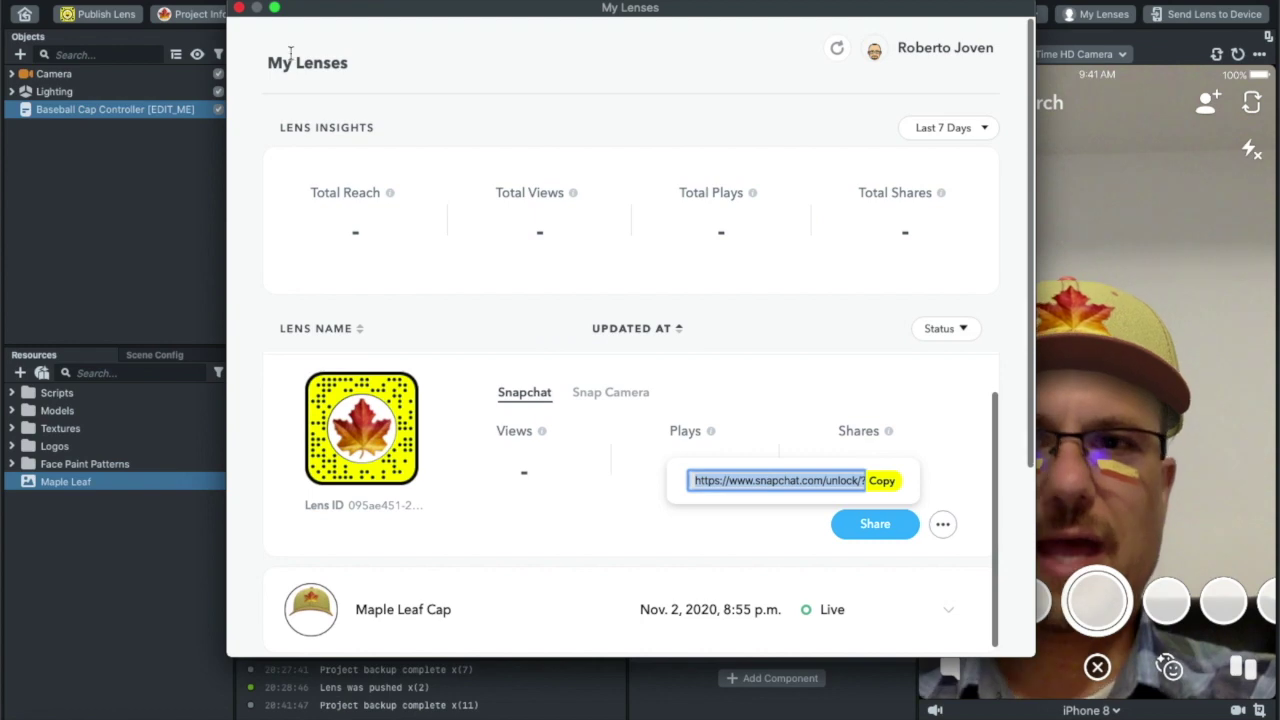
# Return to Lens Studio, close My Lenses, and try to save the project as "Maple Leaf Cap" in the Snap Chat Lenses folder without replacing existing files
pyautogui.click(238, 8)
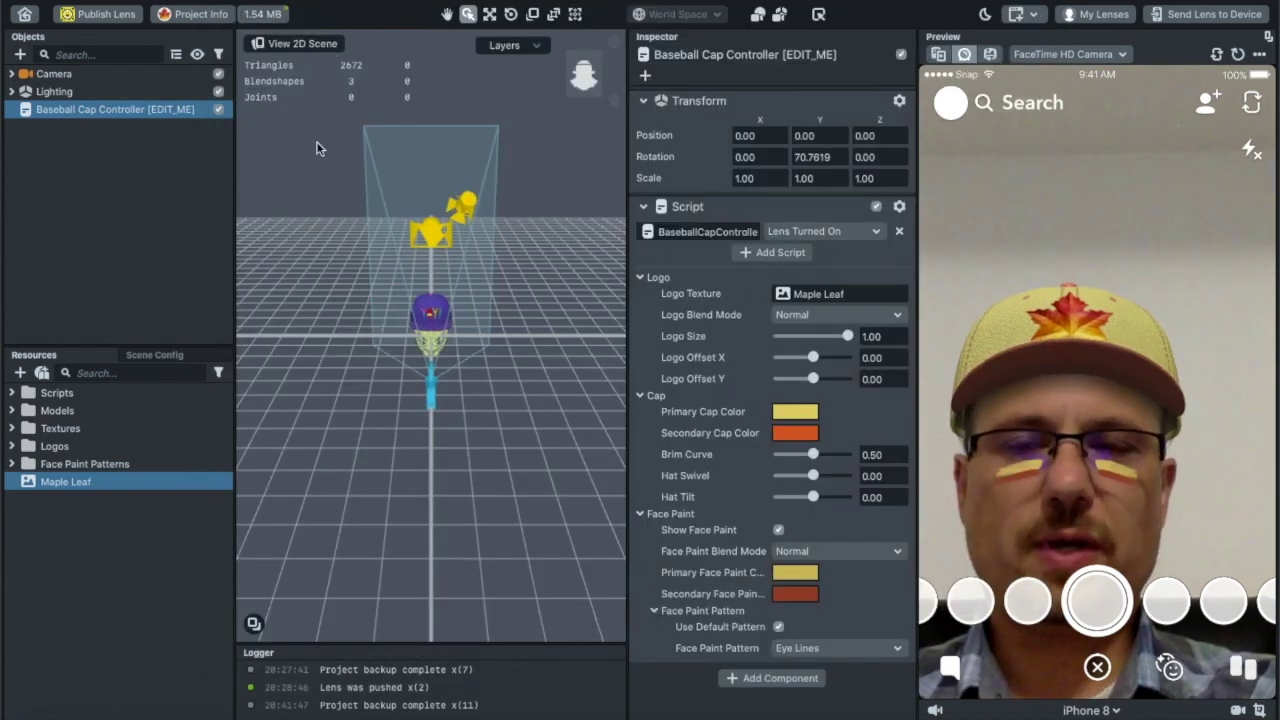
pyautogui.click(145, 0)
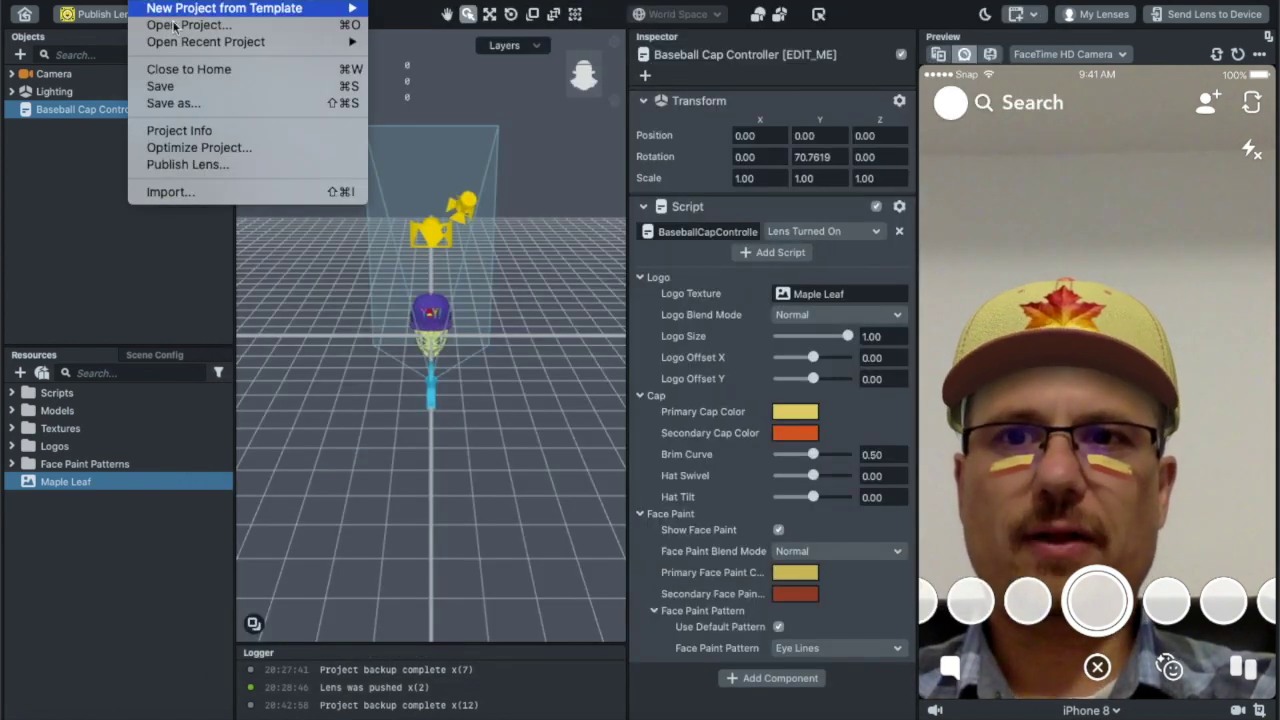
pyautogui.click(197, 104)
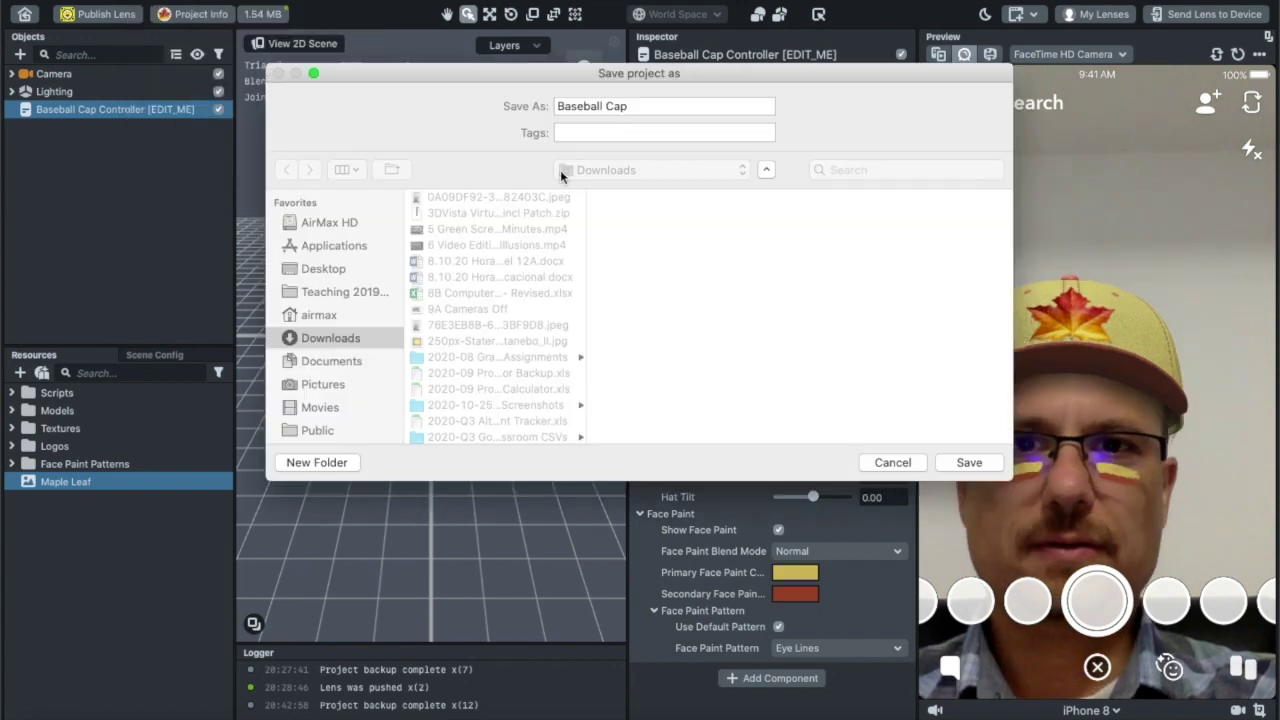
pyautogui.doubleClick(588, 108)
pyautogui.write('Maple')
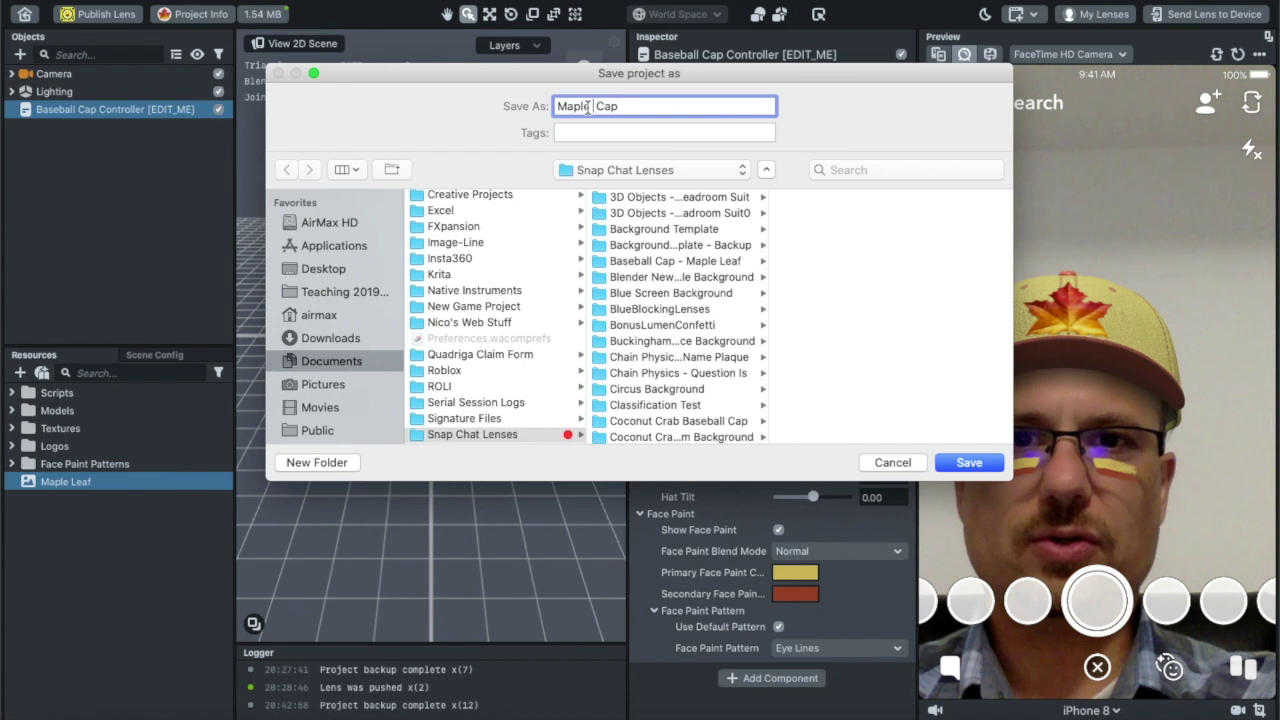
pyautogui.write(' Leaf')
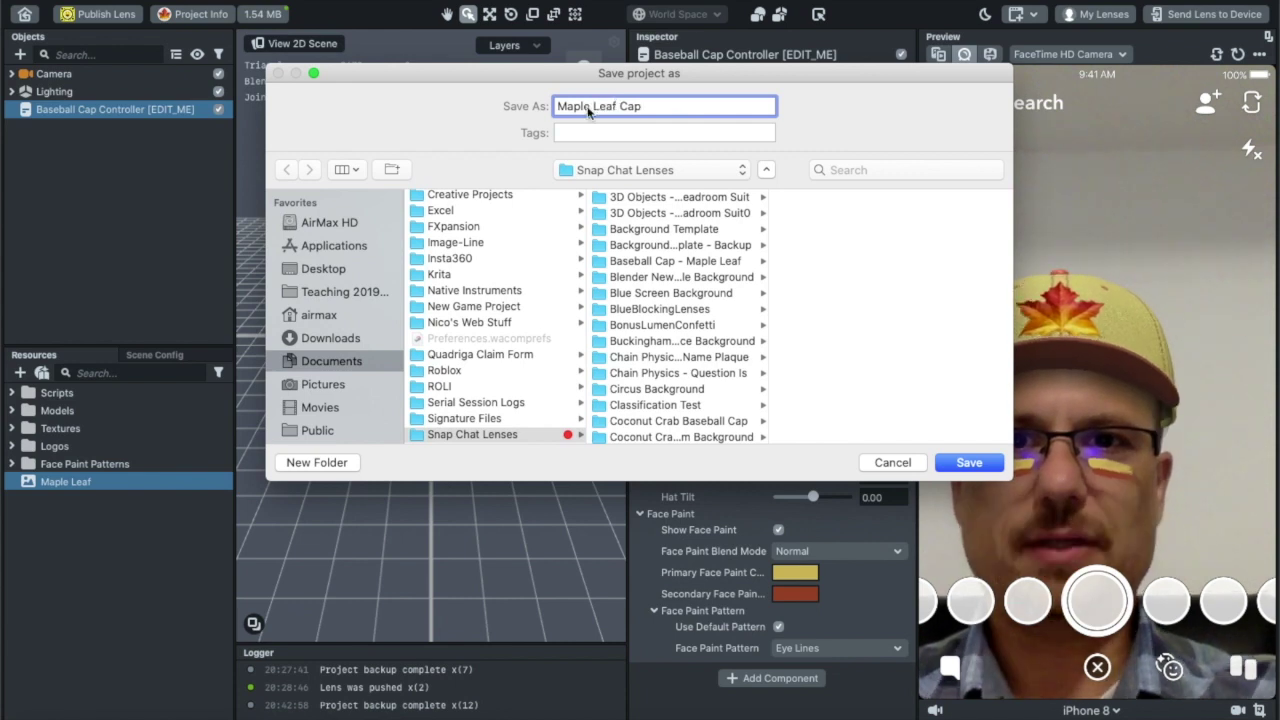
pyautogui.click(967, 463)
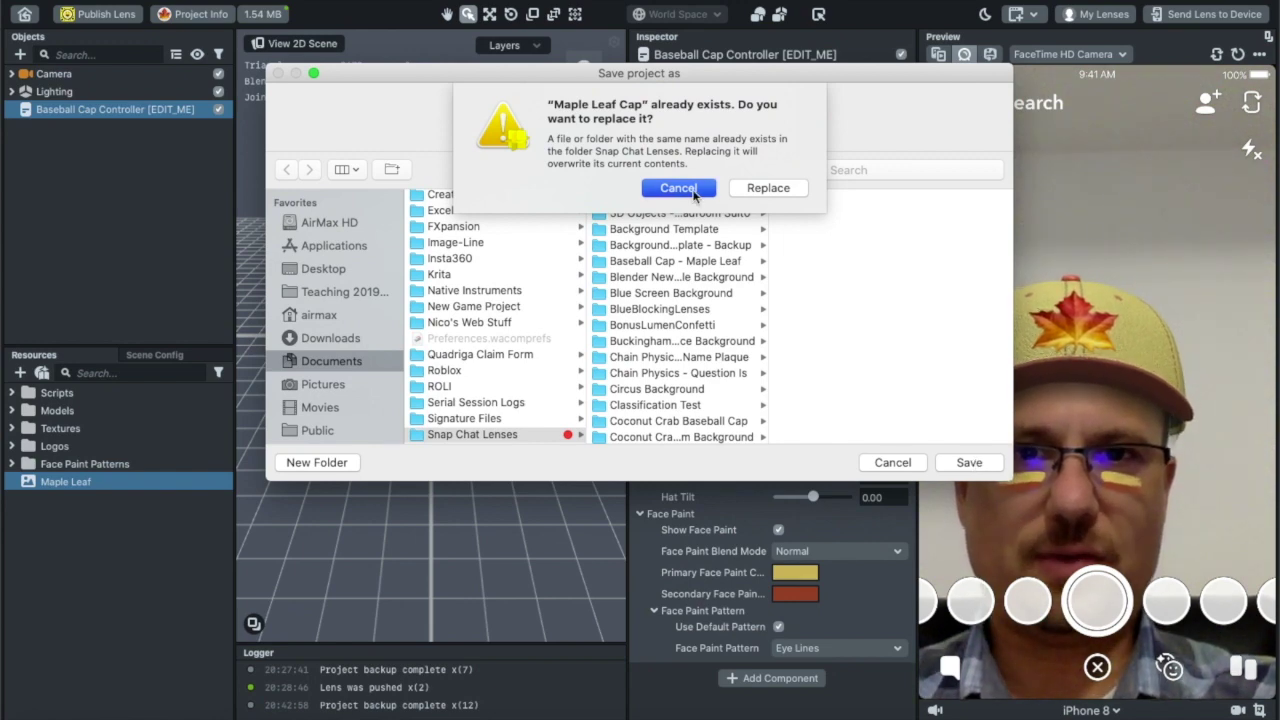
pyautogui.click(694, 196)
pyautogui.press('Escape')
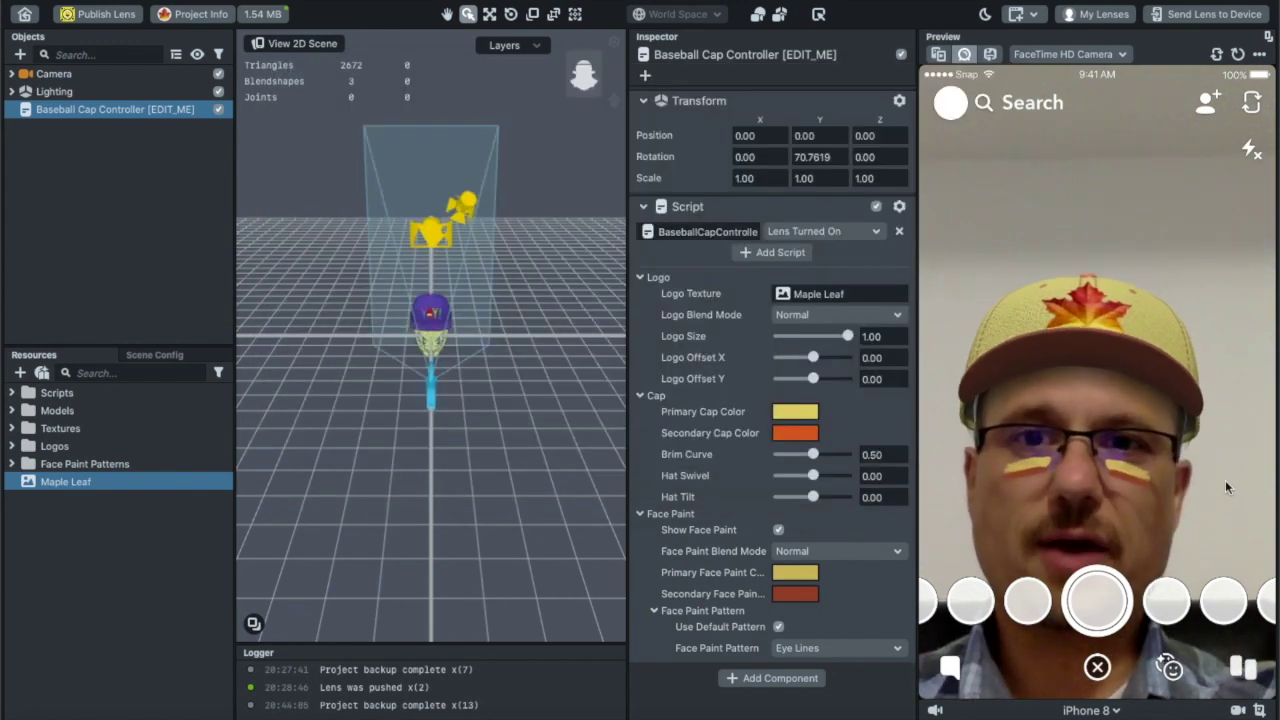